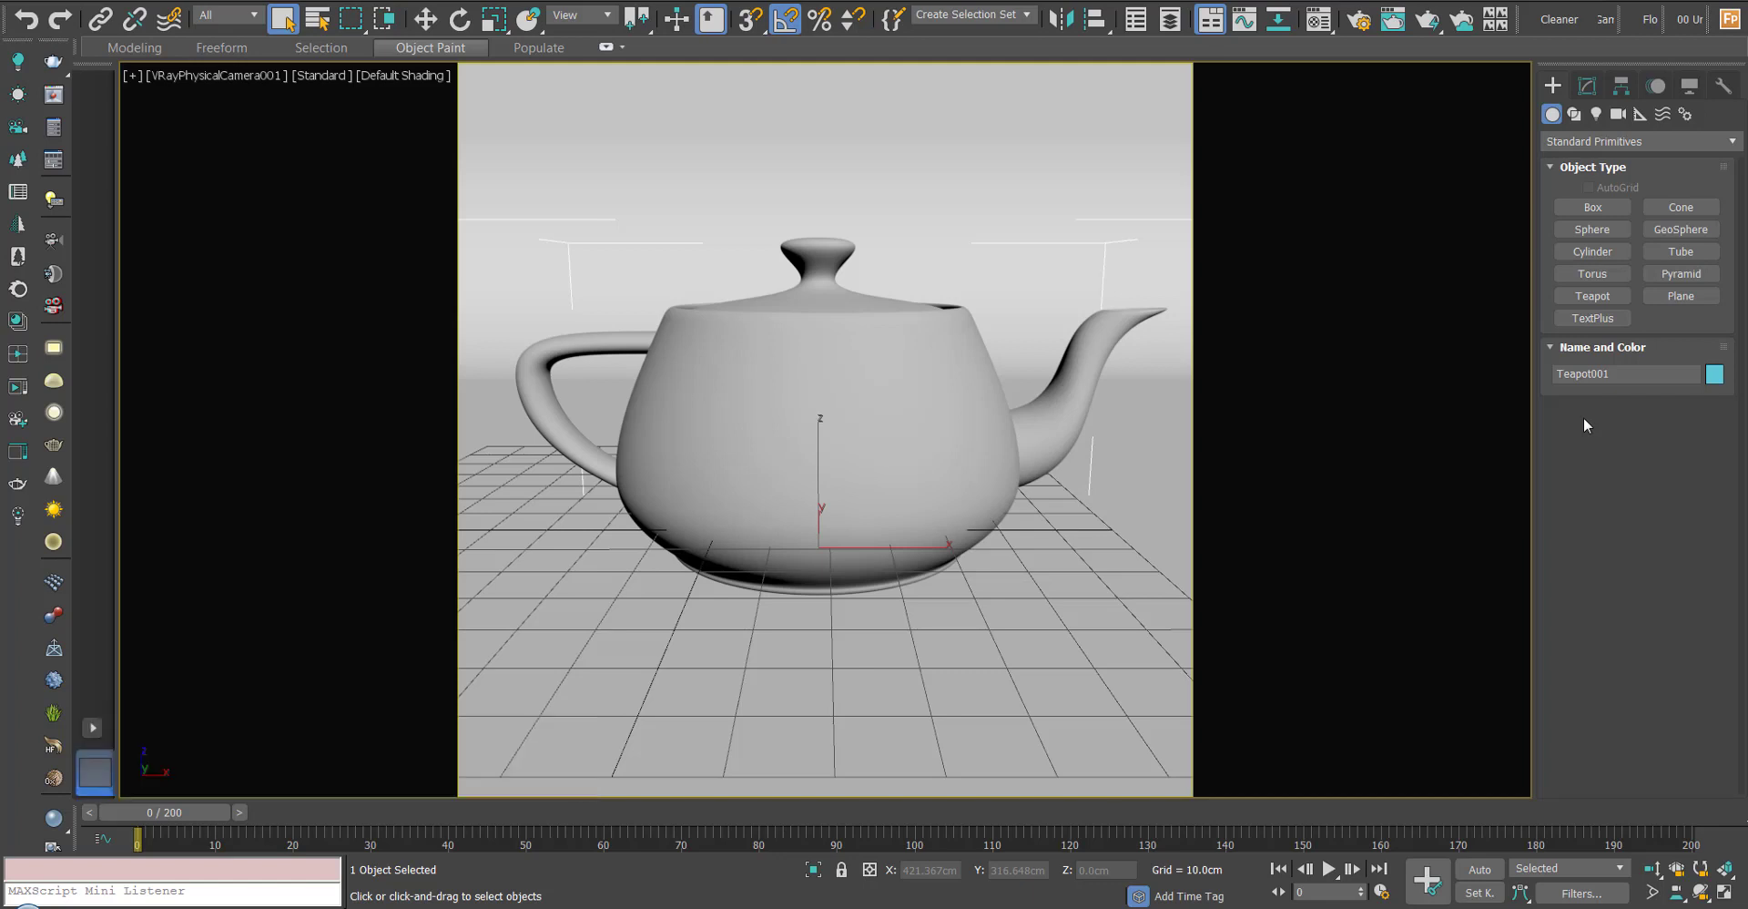
Open the V-Ray frame buffer and load history entry 1, the lighter teapot render
{"action": "left_click", "coordinate": [53, 94]}
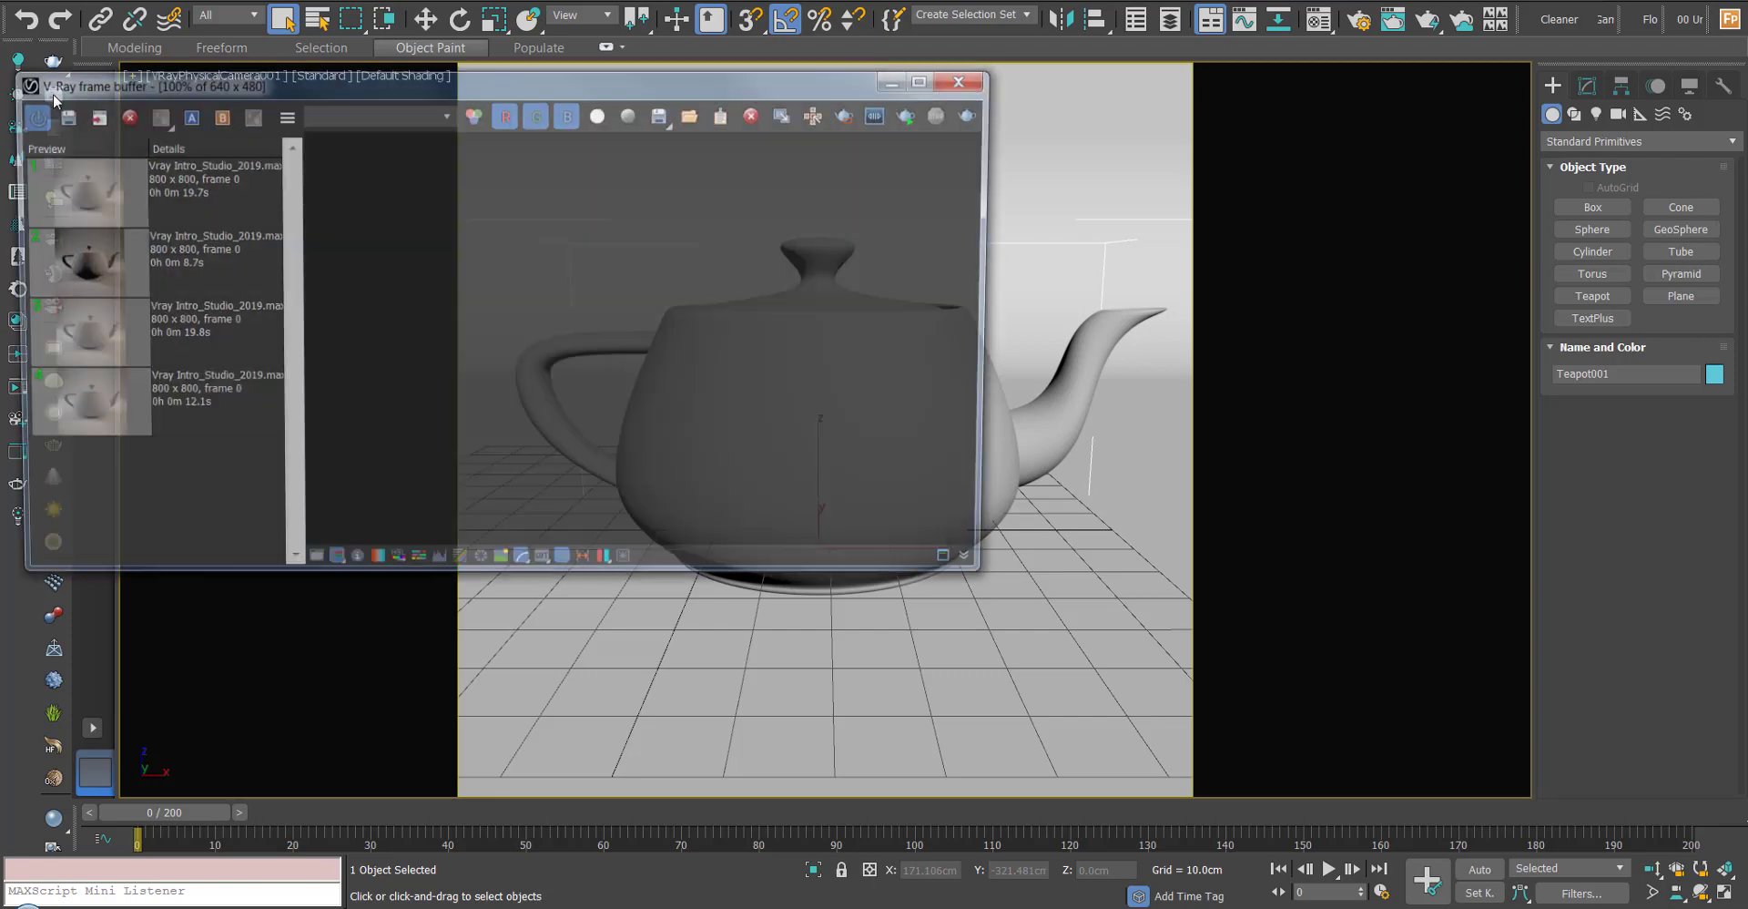
{"action": "double_click", "coordinate": [204, 198]}
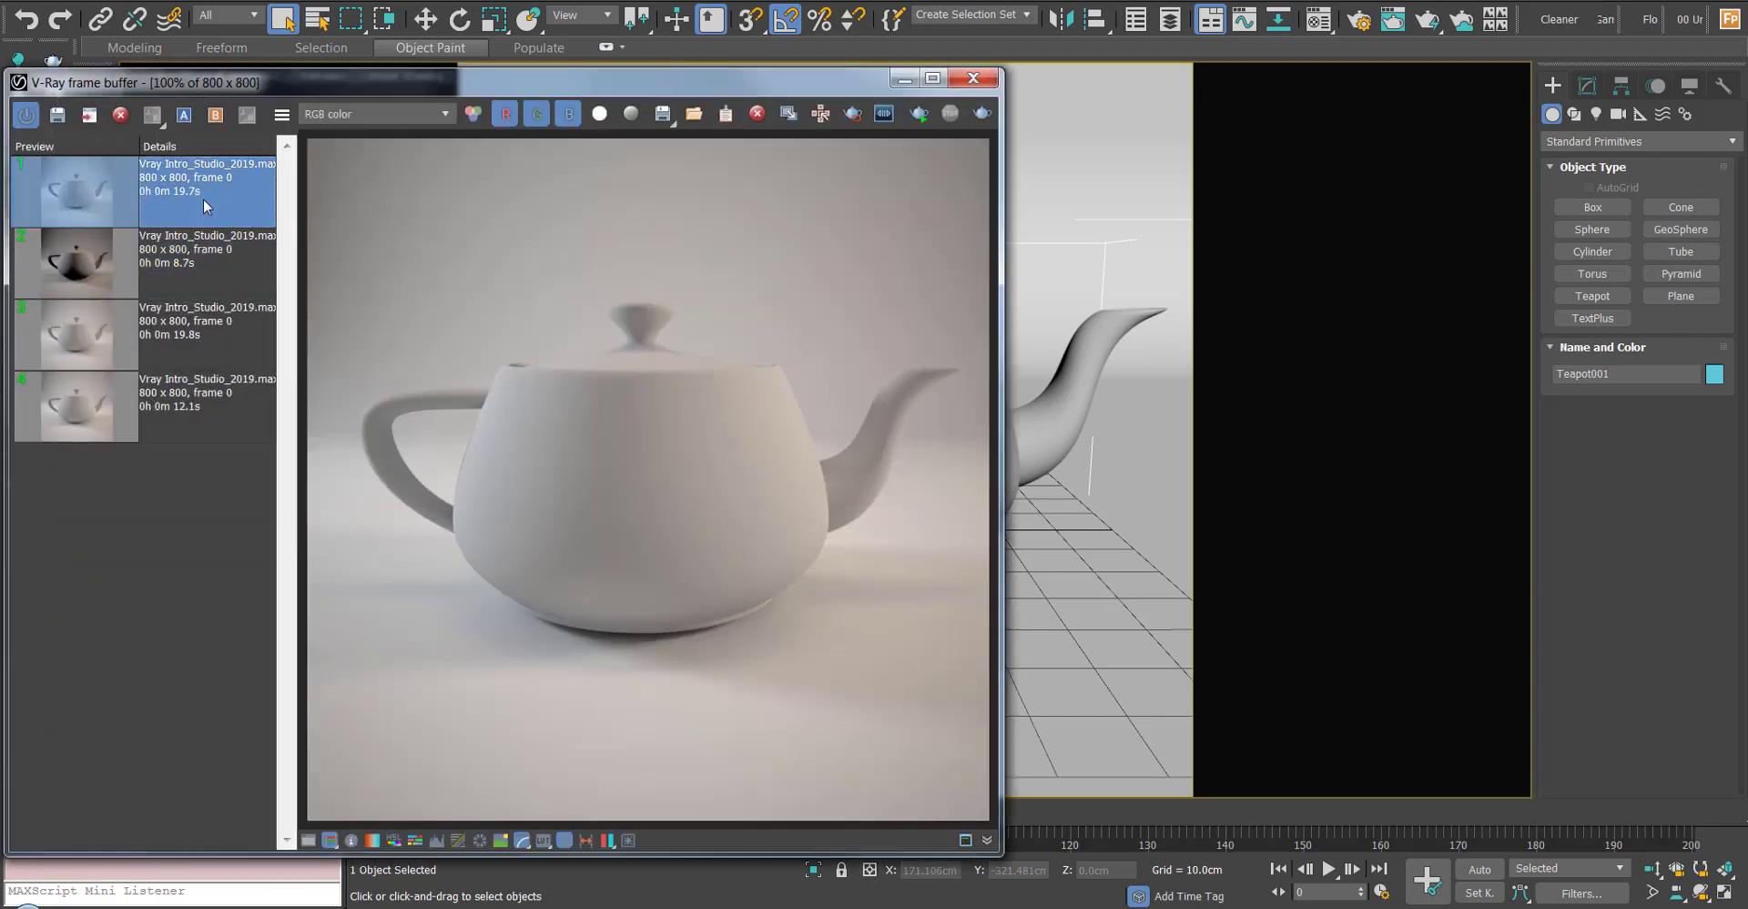
{"action": "left_click_drag", "start_coordinate": [783, 86], "coordinate": [813, 75]}
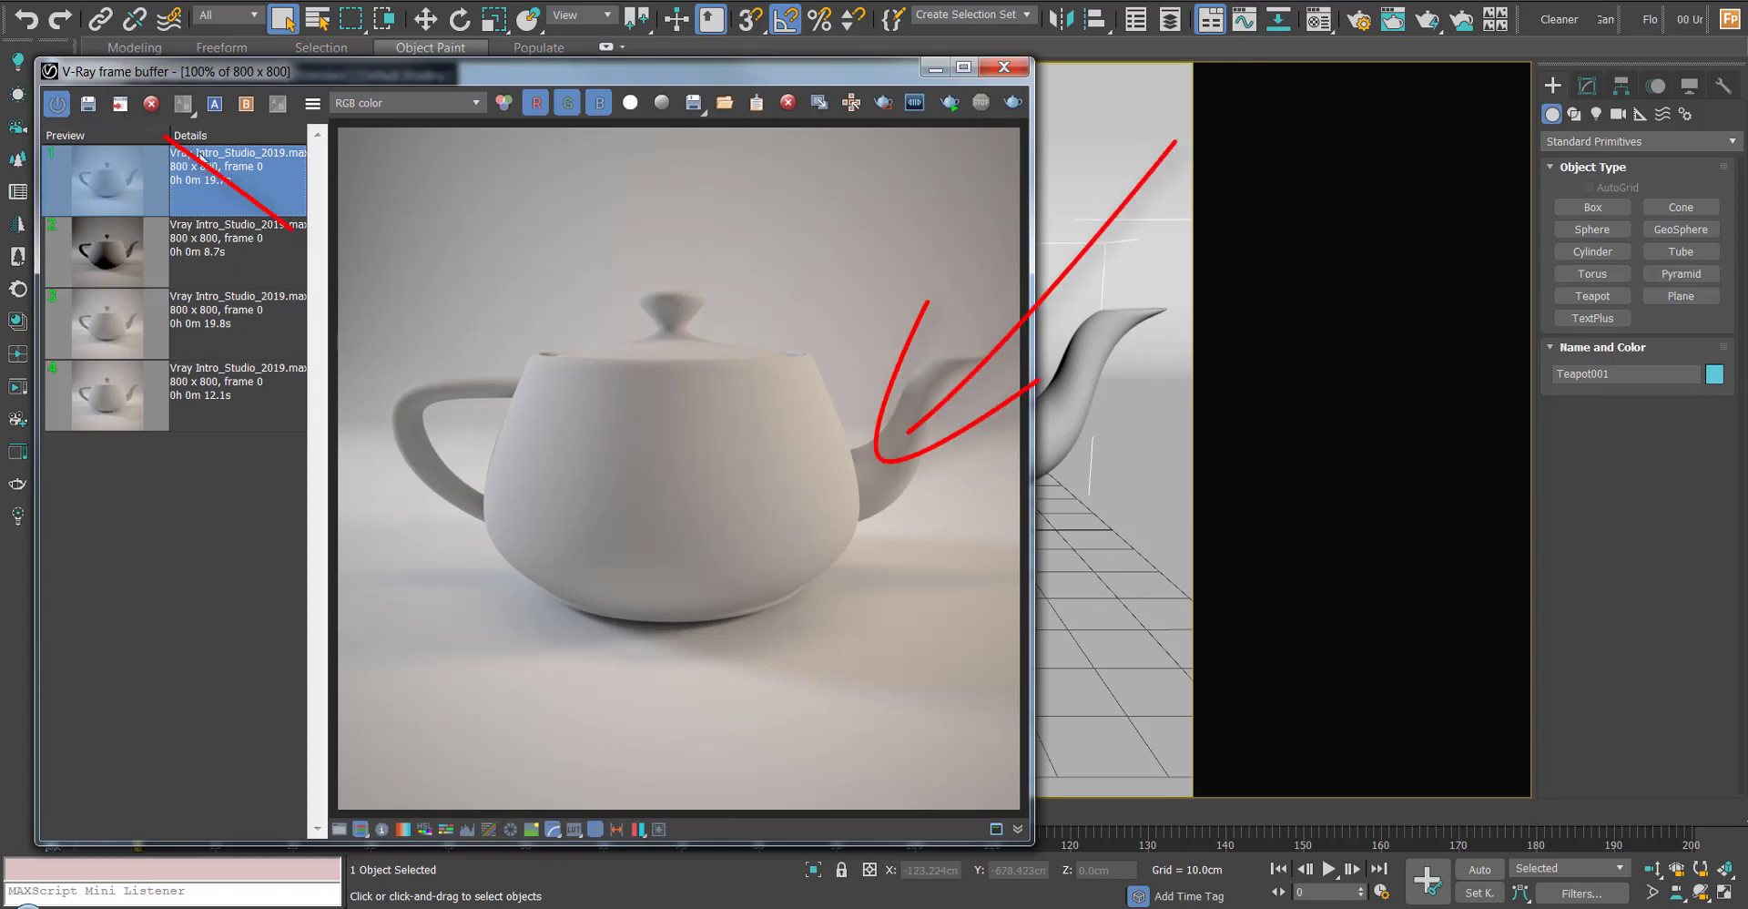
Switch to history entry 2, the darker 8.7 s teapot render, for comparison
{"action": "key", "text": "e"}
{"action": "mouse_move", "coordinate": [958, 491]}
{"action": "left_mouse_down"}
{"action": "mouse_move", "coordinate": [833, 628]}
{"action": "mouse_move", "coordinate": [895, 599]}
{"action": "left_mouse_up"}
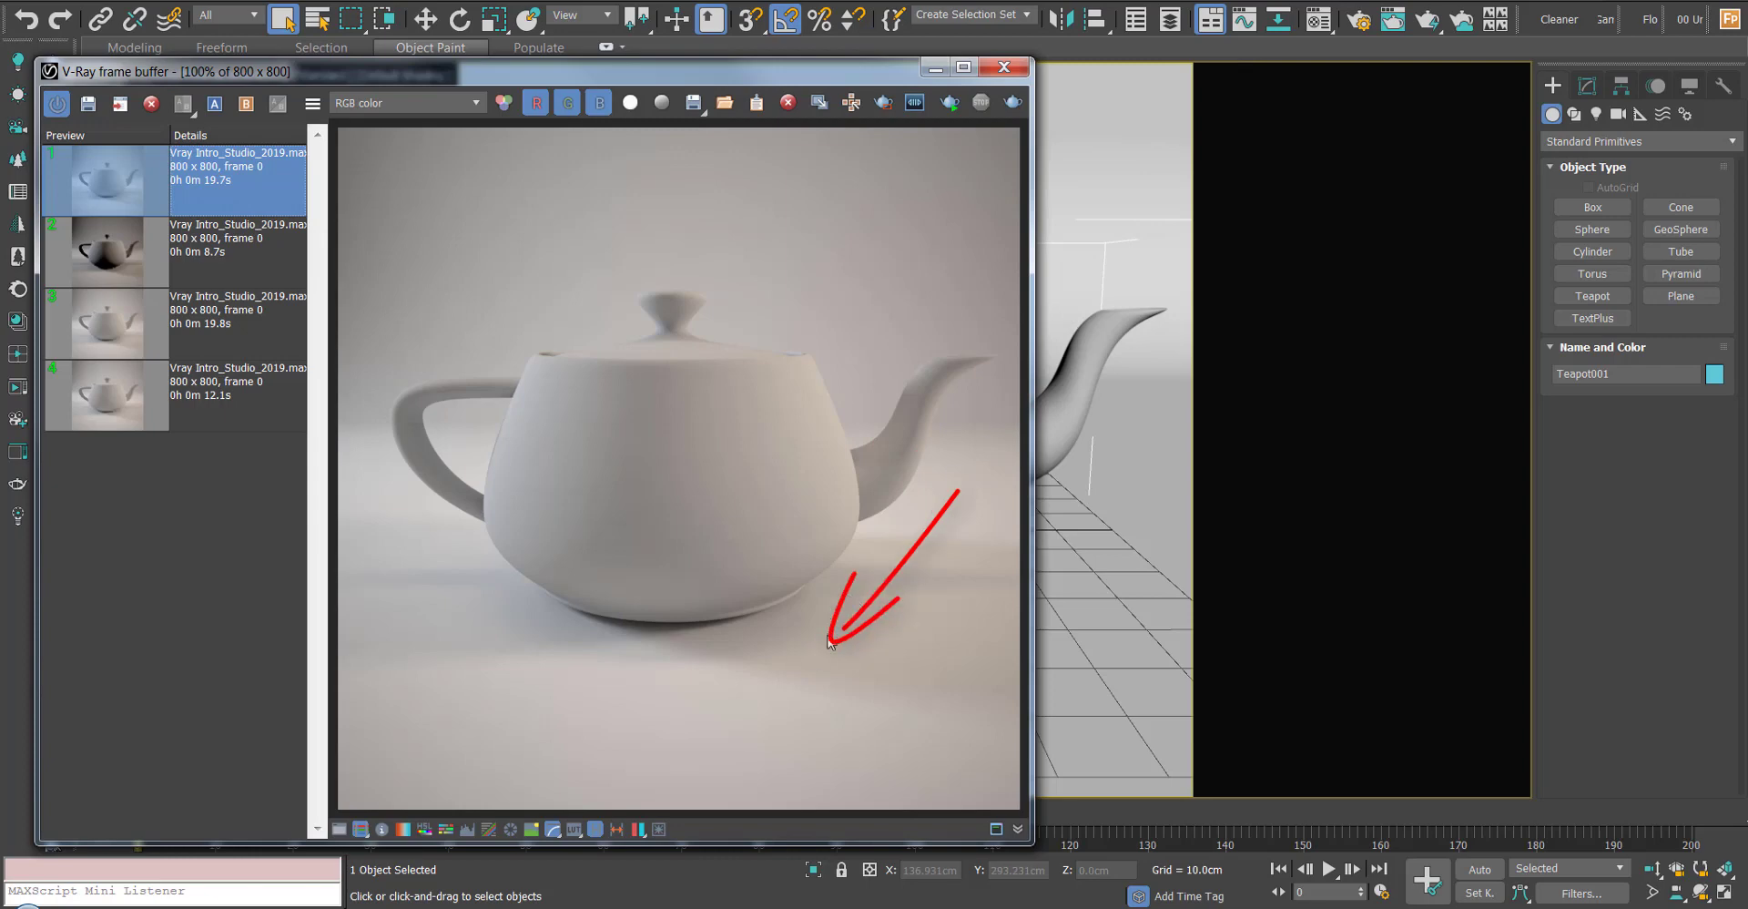
{"action": "mouse_move", "coordinate": [829, 639]}
{"action": "left_mouse_down"}
{"action": "mouse_move", "coordinate": [780, 567]}
{"action": "mouse_move", "coordinate": [782, 583]}
{"action": "mouse_move", "coordinate": [798, 569]}
{"action": "mouse_move", "coordinate": [801, 500]}
{"action": "mouse_move", "coordinate": [893, 456]}
{"action": "left_mouse_up"}
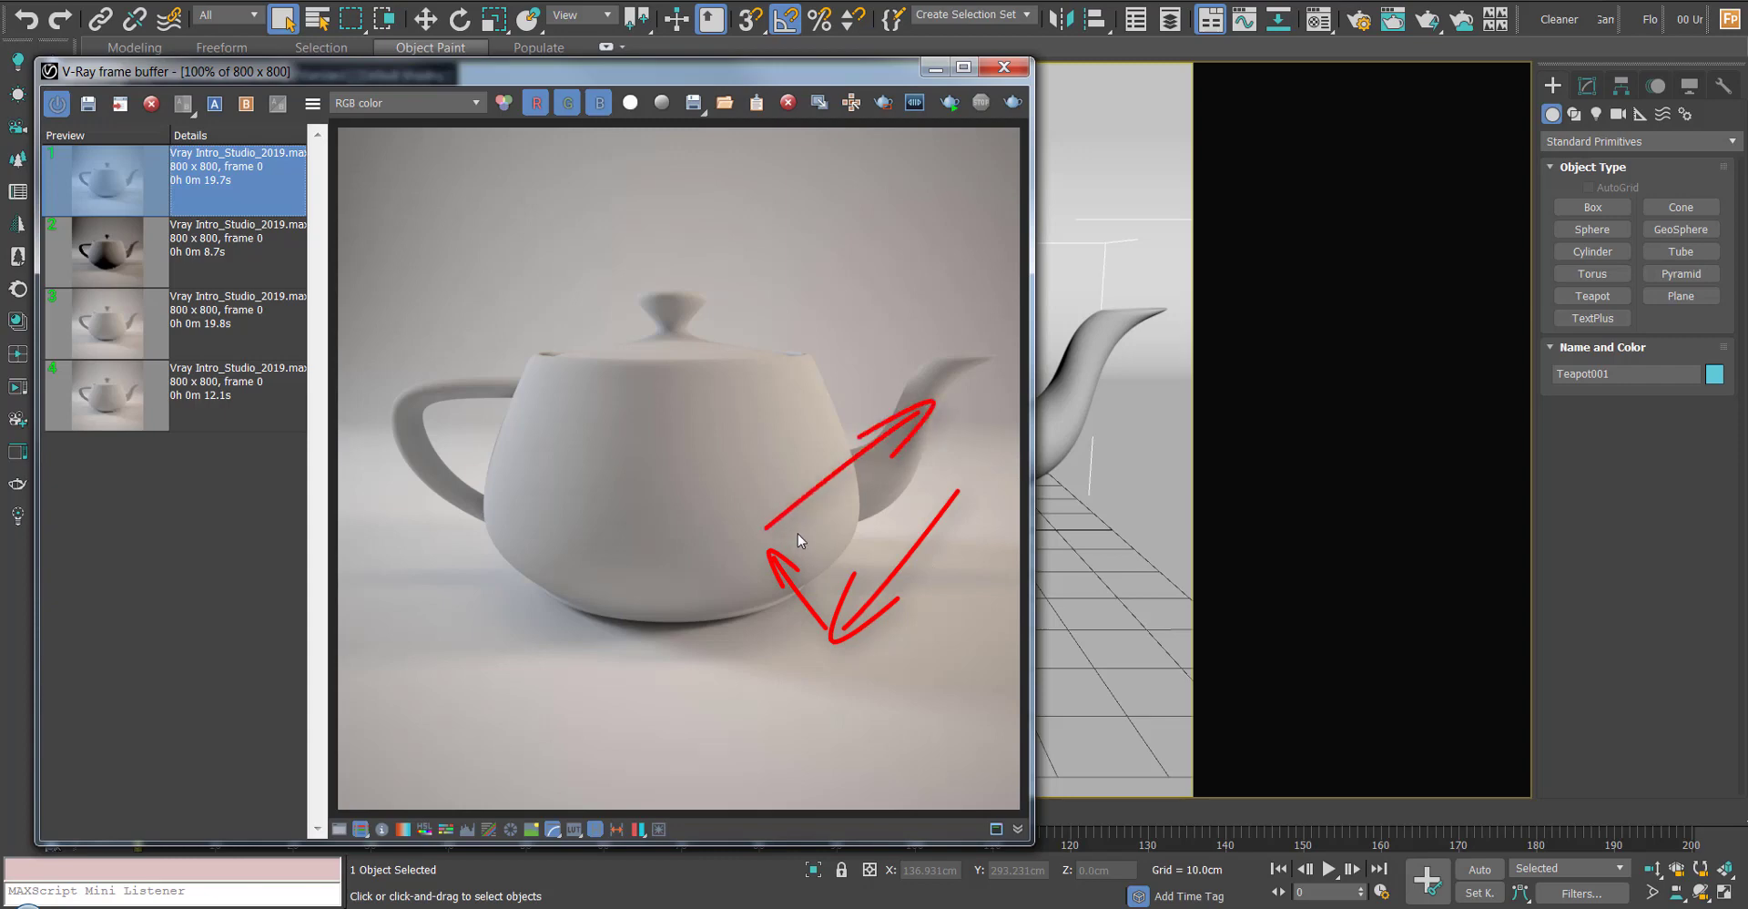
{"action": "mouse_move", "coordinate": [926, 384]}
{"action": "left_mouse_down"}
{"action": "mouse_move", "coordinate": [794, 378]}
{"action": "mouse_move", "coordinate": [792, 343]}
{"action": "left_mouse_up"}
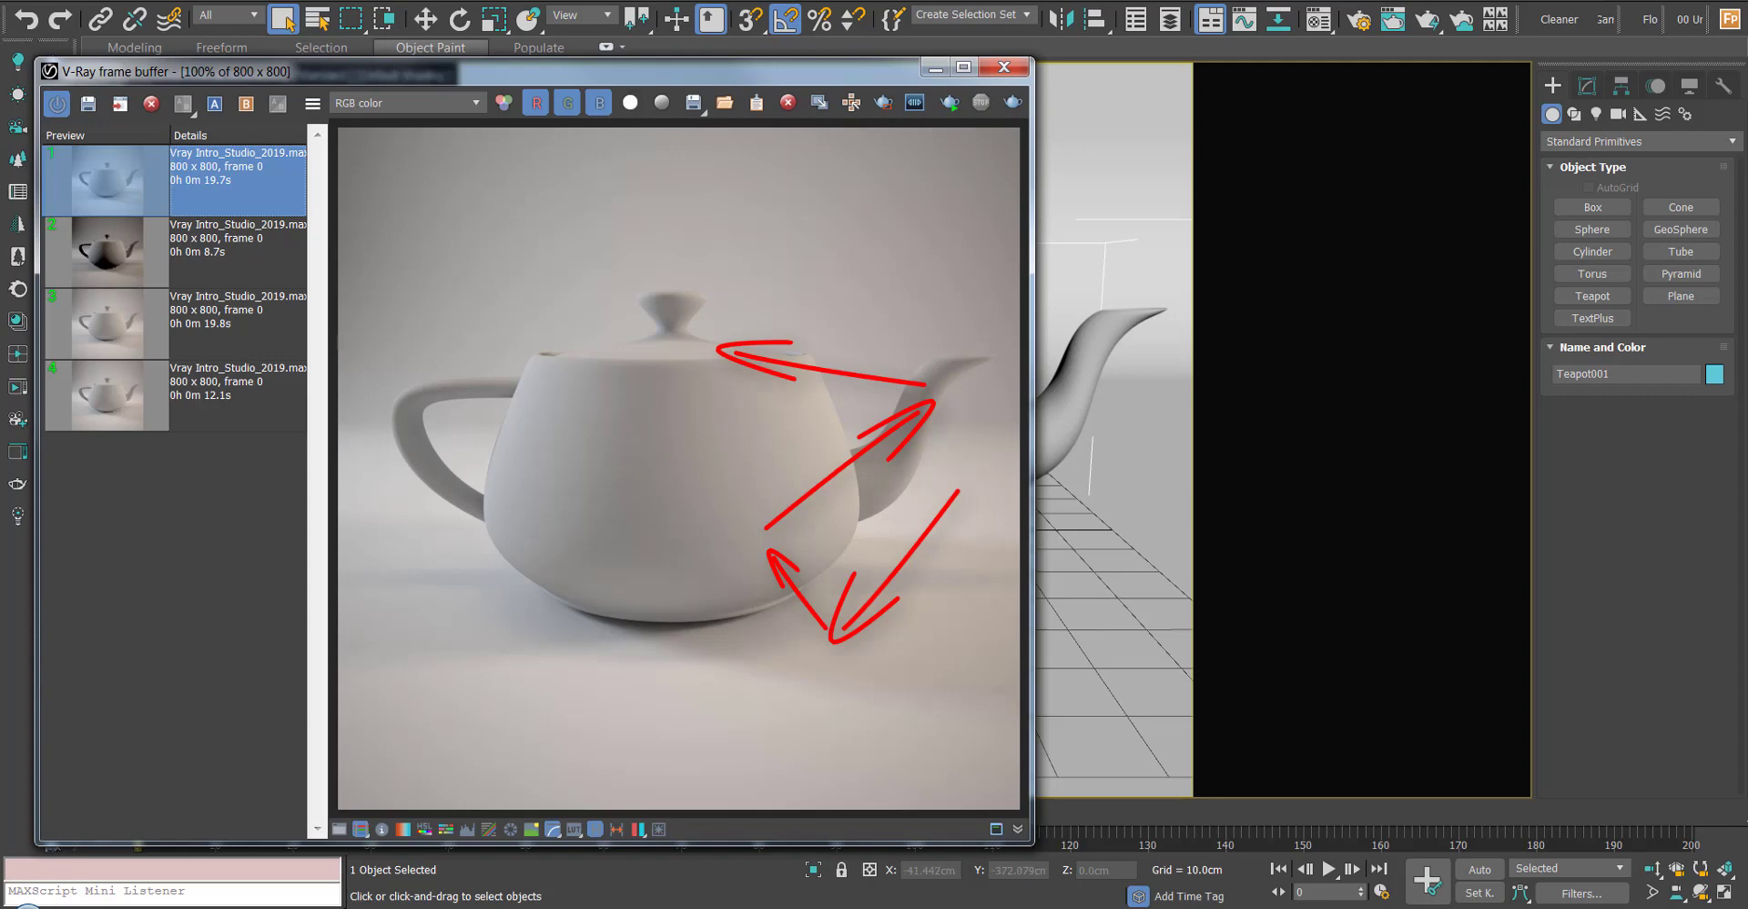
{"action": "key", "text": "Escape"}
{"action": "left_click", "coordinate": [206, 250]}
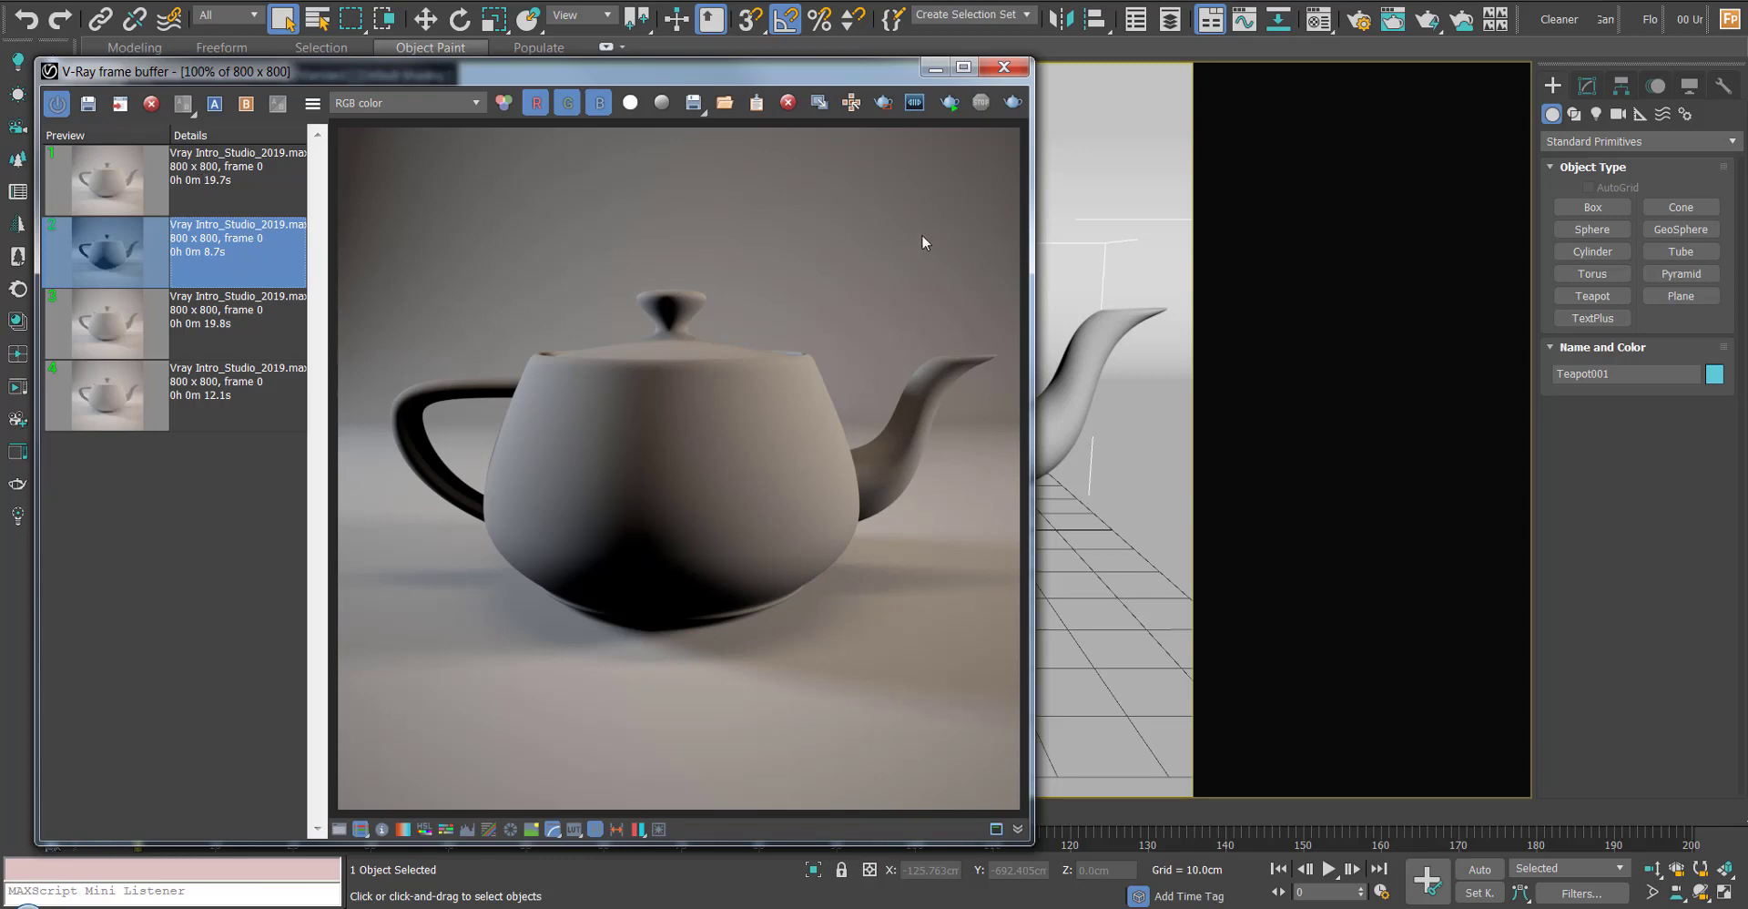
{"action": "double_click", "coordinate": [233, 174]}
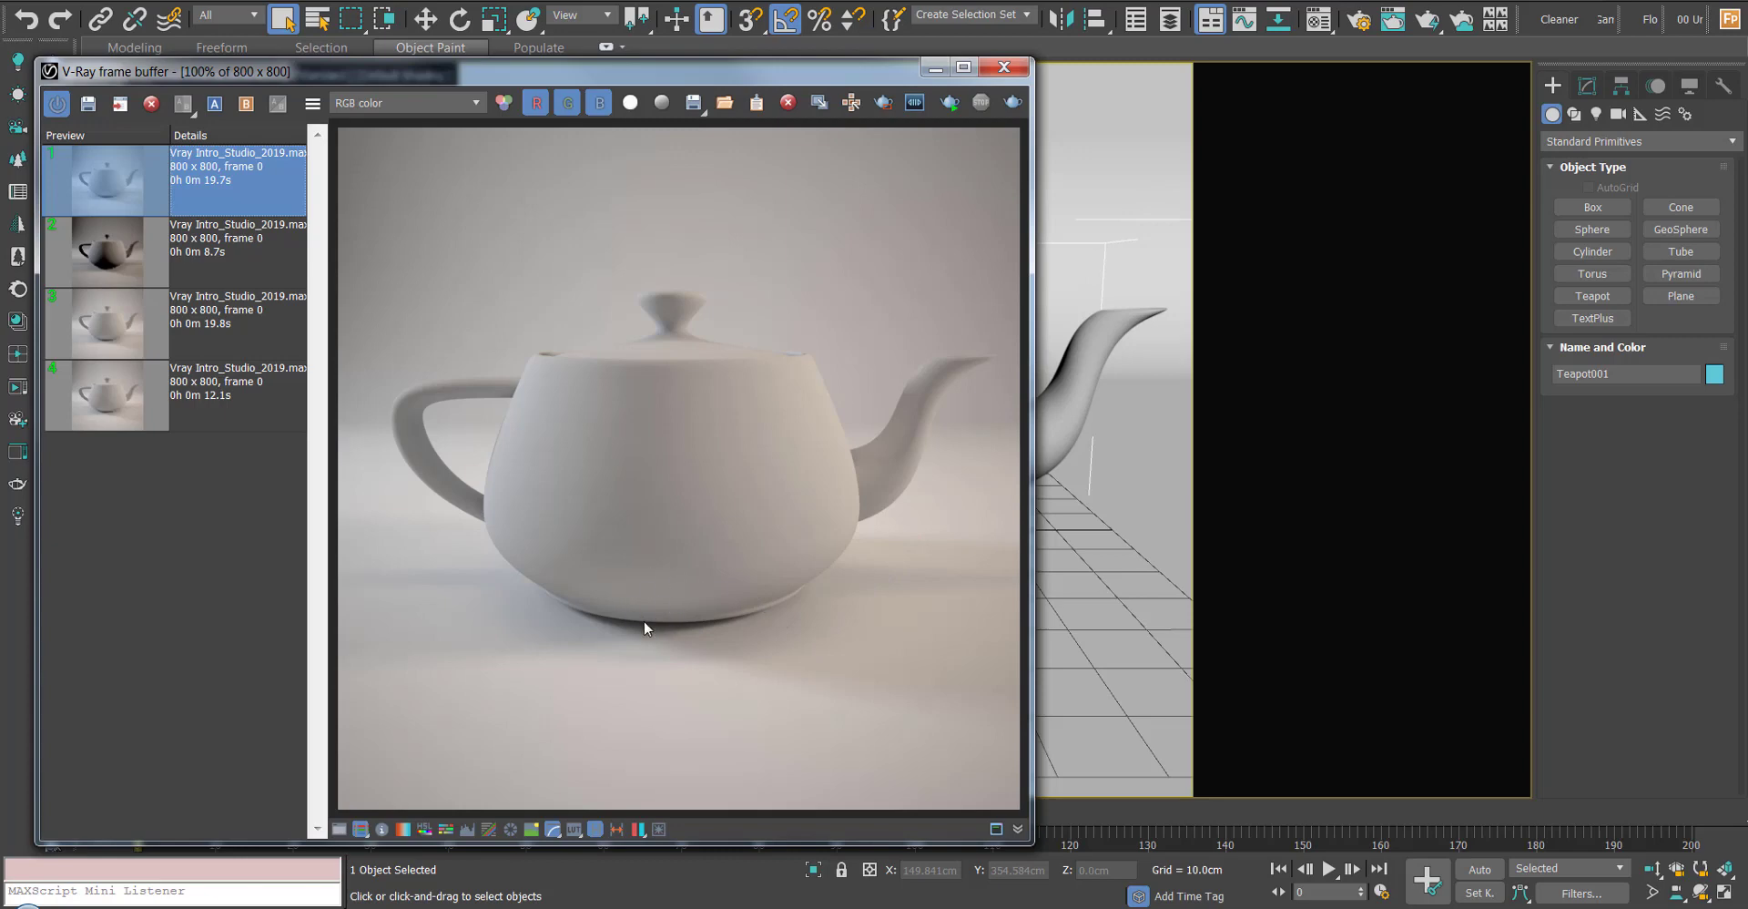
{"action": "left_click", "coordinate": [271, 239]}
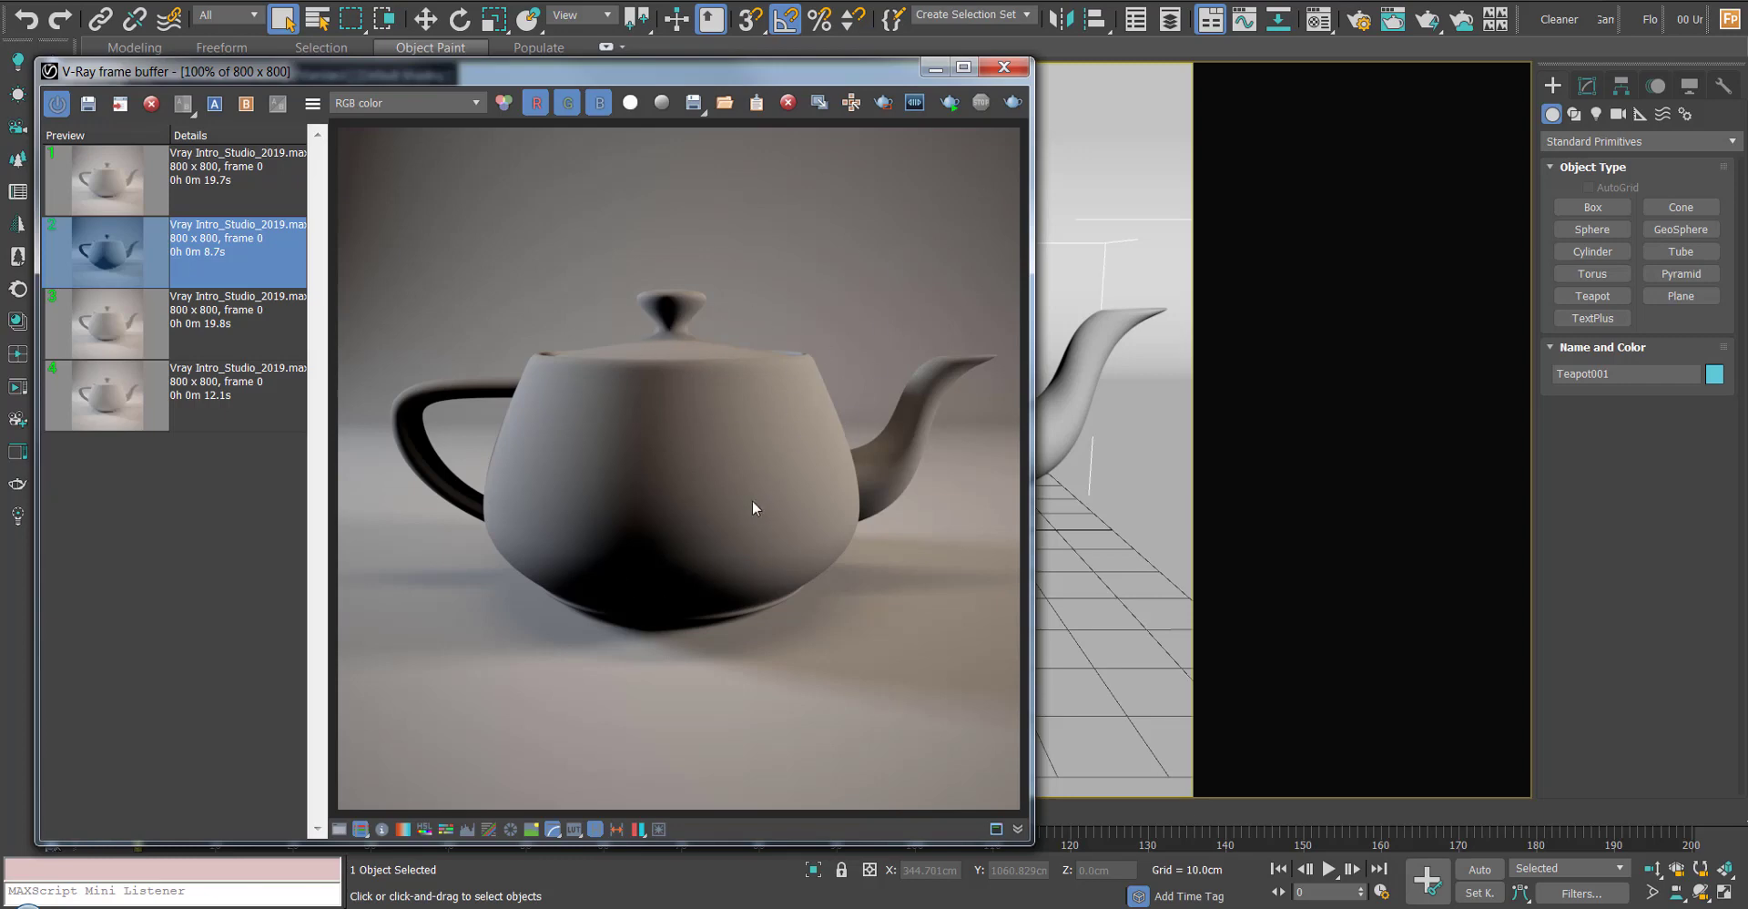
{"action": "double_click", "coordinate": [241, 188]}
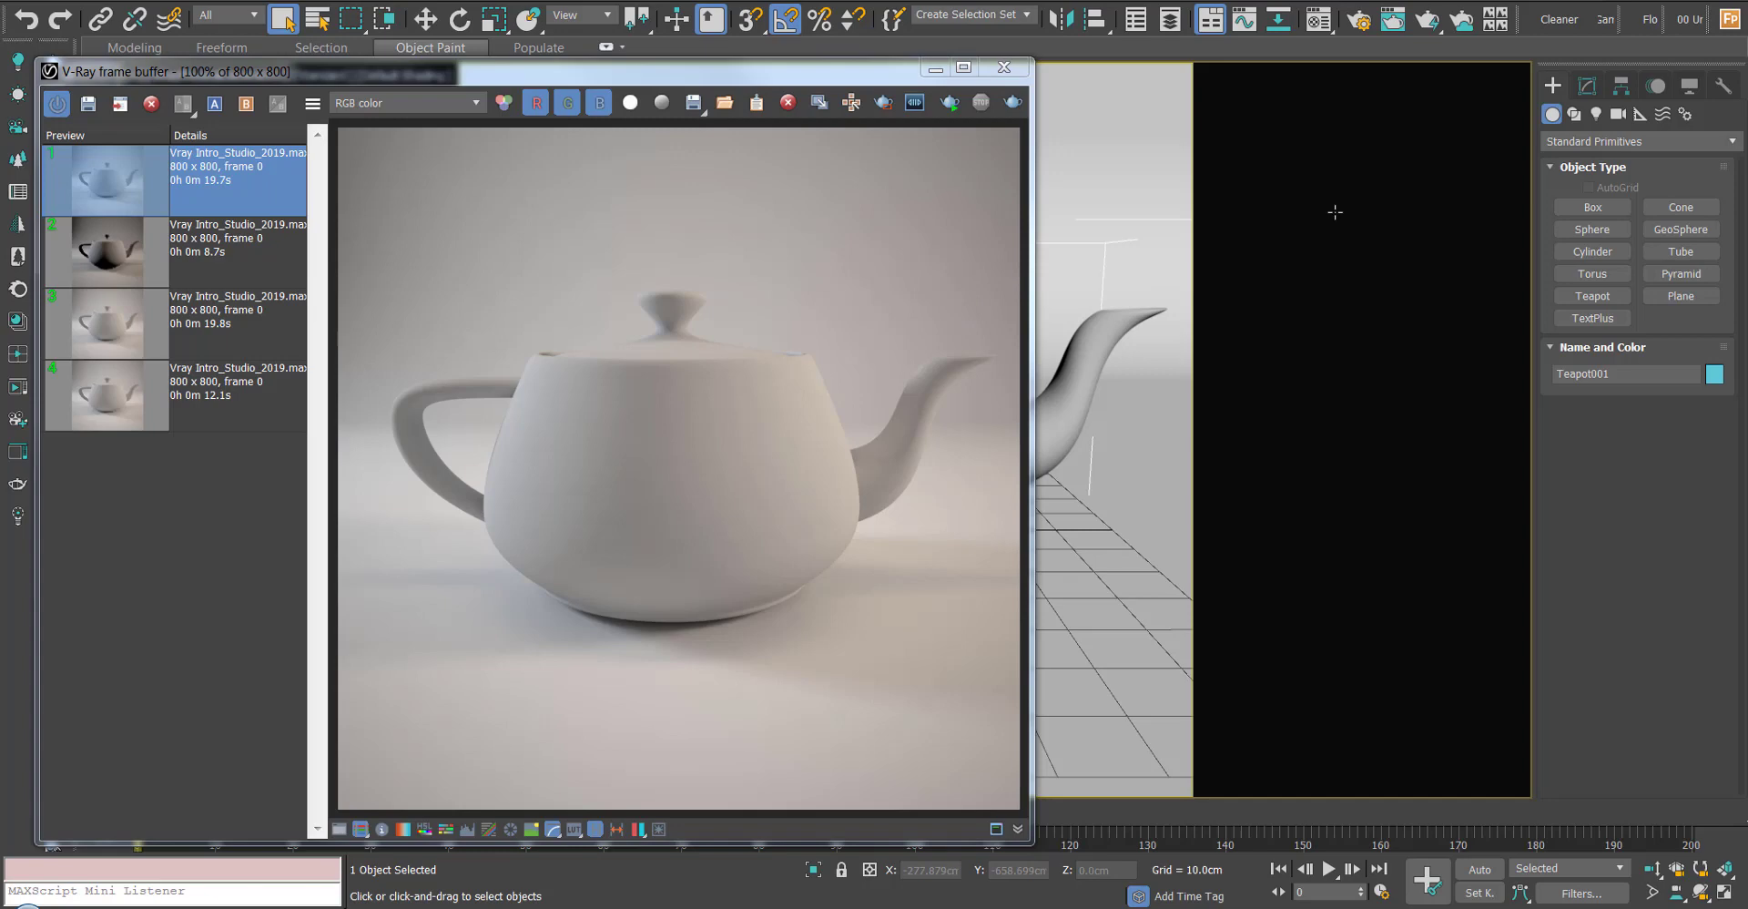
Show Render Setup's GI tab with the Irradiance map rollout expanded (High preset, 50 subdivs)
{"action": "left_click", "coordinate": [1360, 24]}
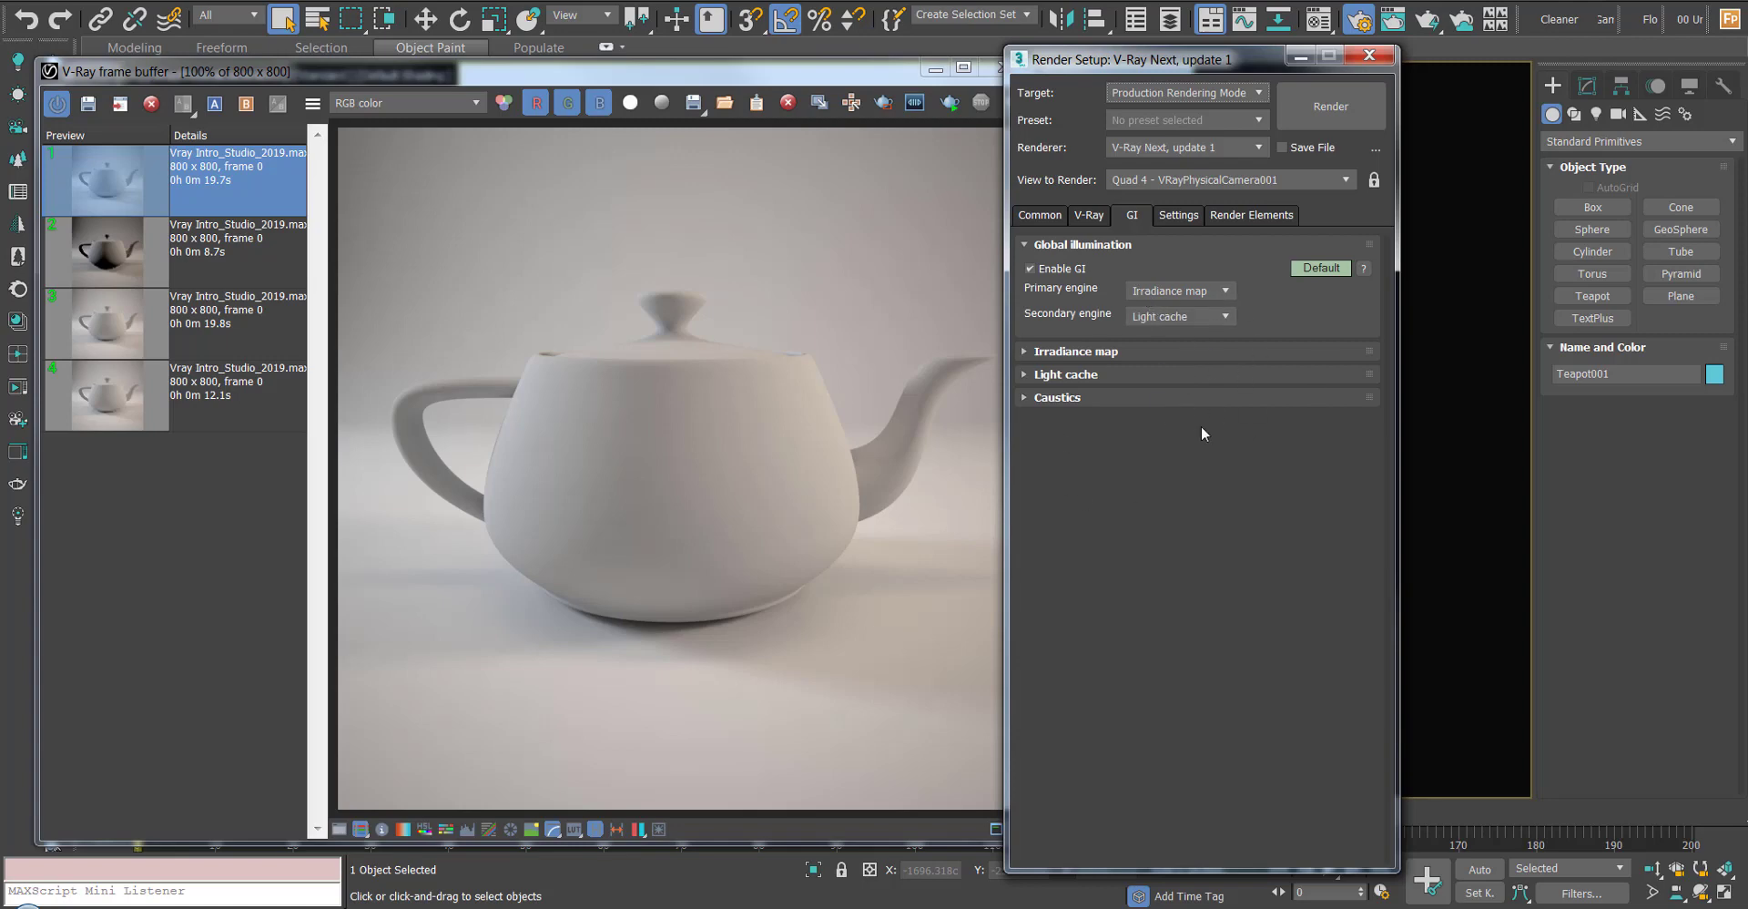
{"action": "left_click", "coordinate": [1088, 215]}
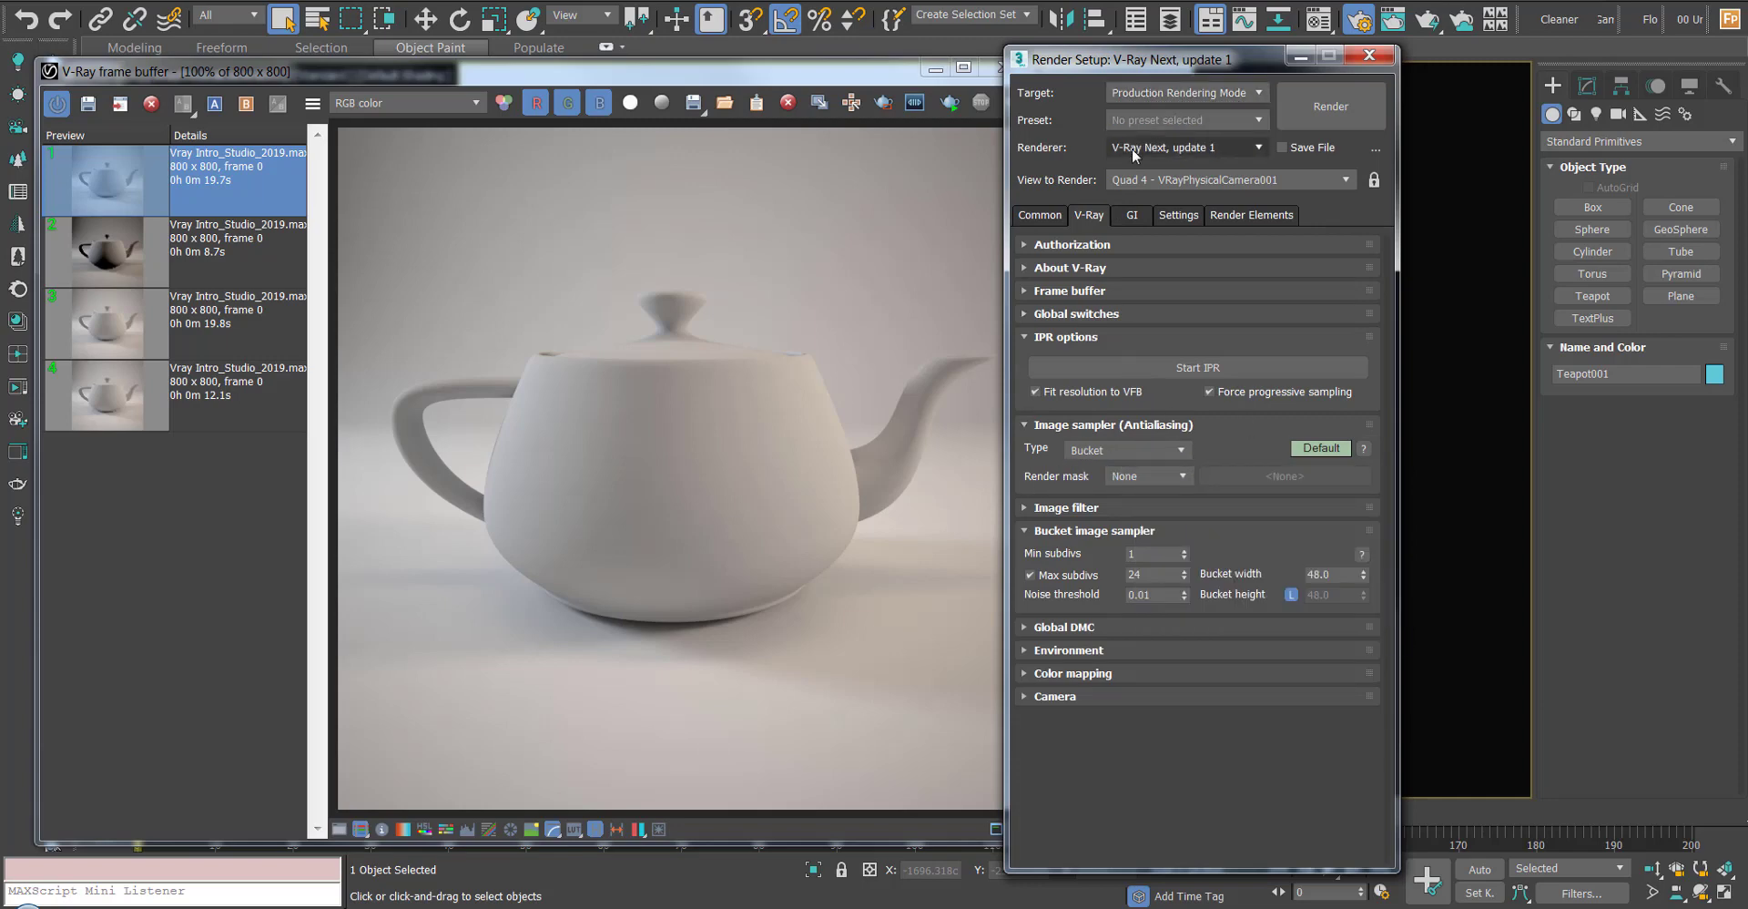
{"action": "left_click", "coordinate": [1133, 218]}
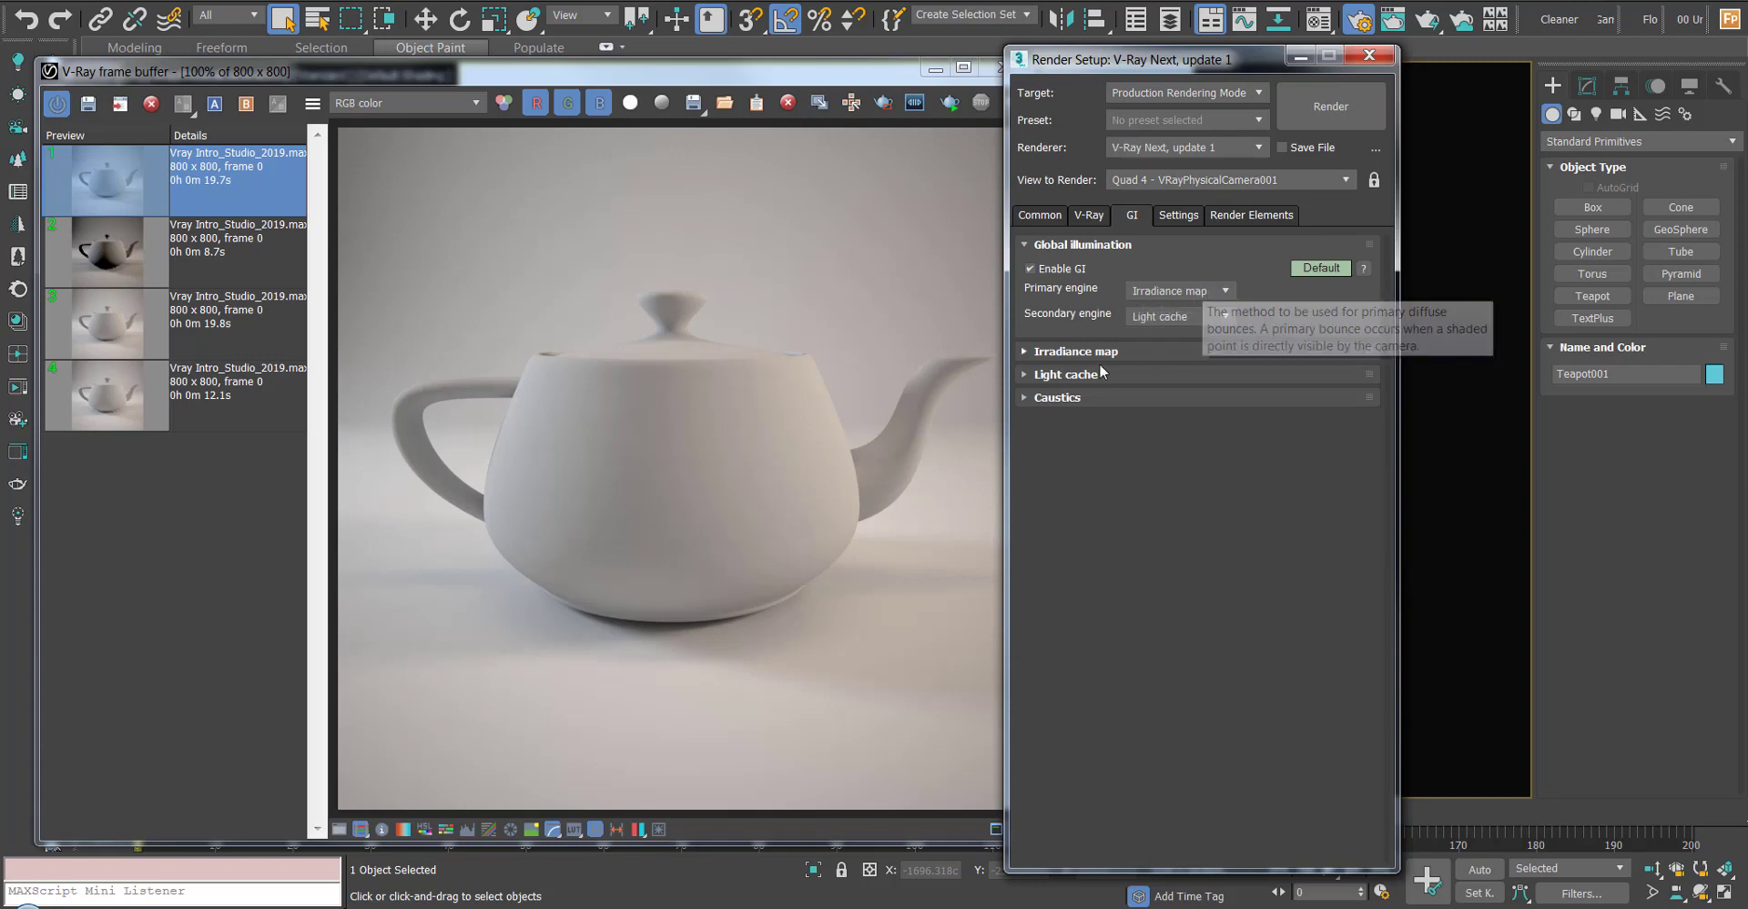
{"action": "left_click", "coordinate": [1026, 354]}
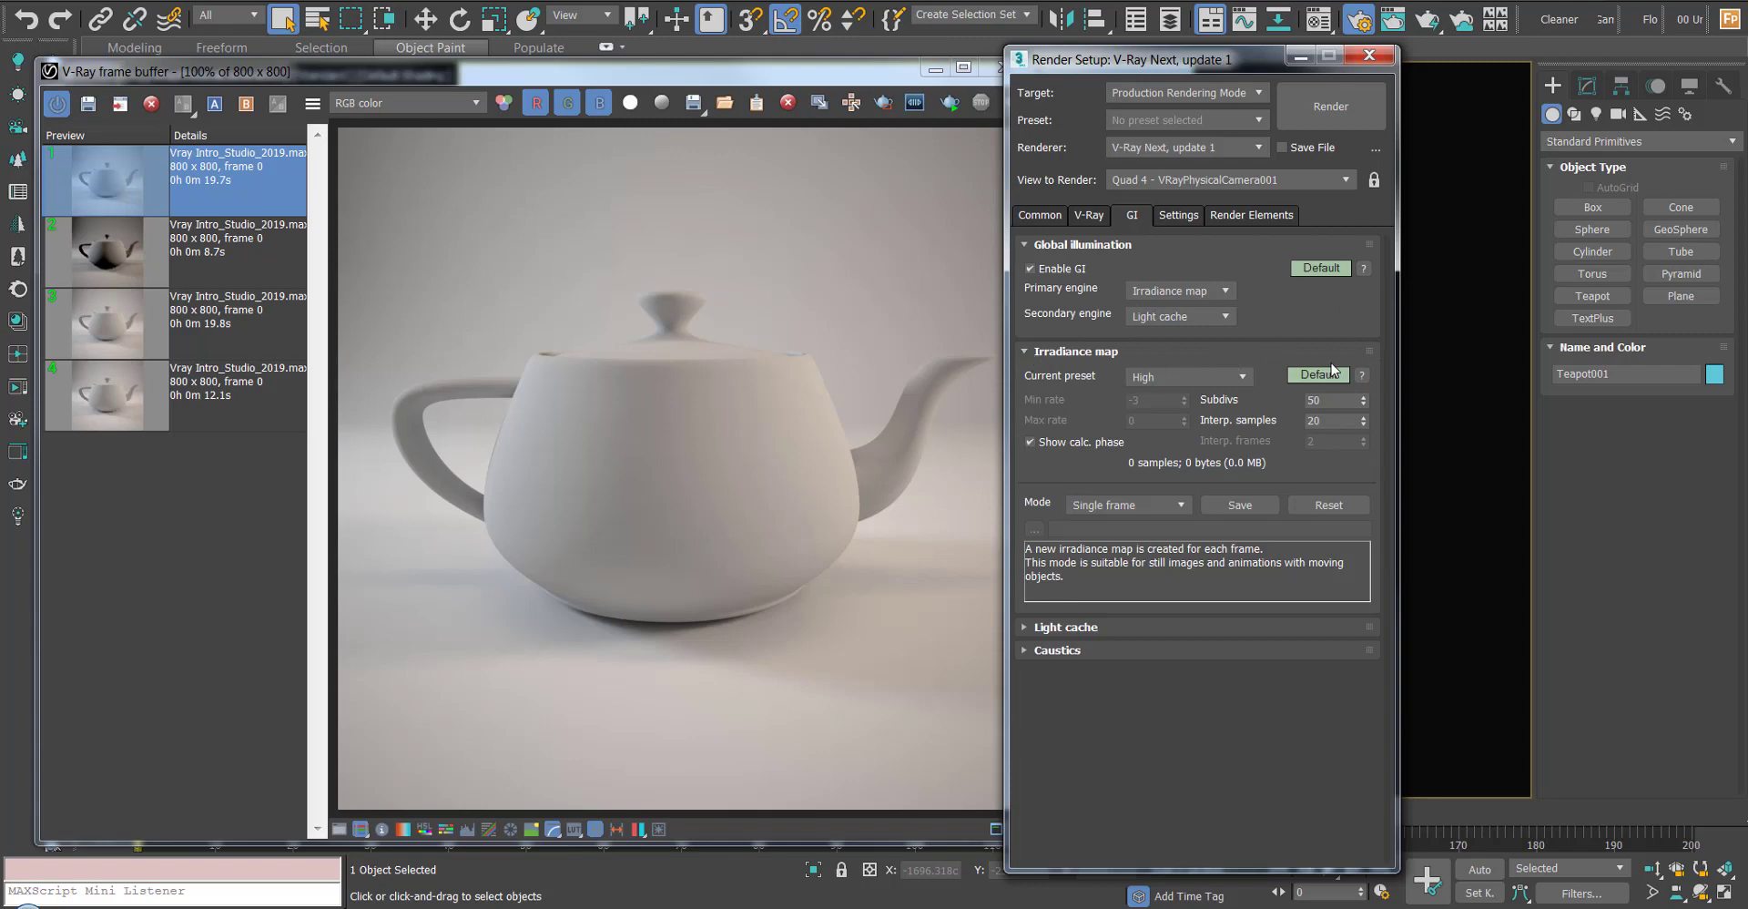
Set the irradiance map preset to Low and light cache subdivs to 300
{"action": "left_click", "coordinate": [1238, 377]}
{"action": "left_click", "coordinate": [1175, 422]}
{"action": "left_click", "coordinate": [1024, 629]}
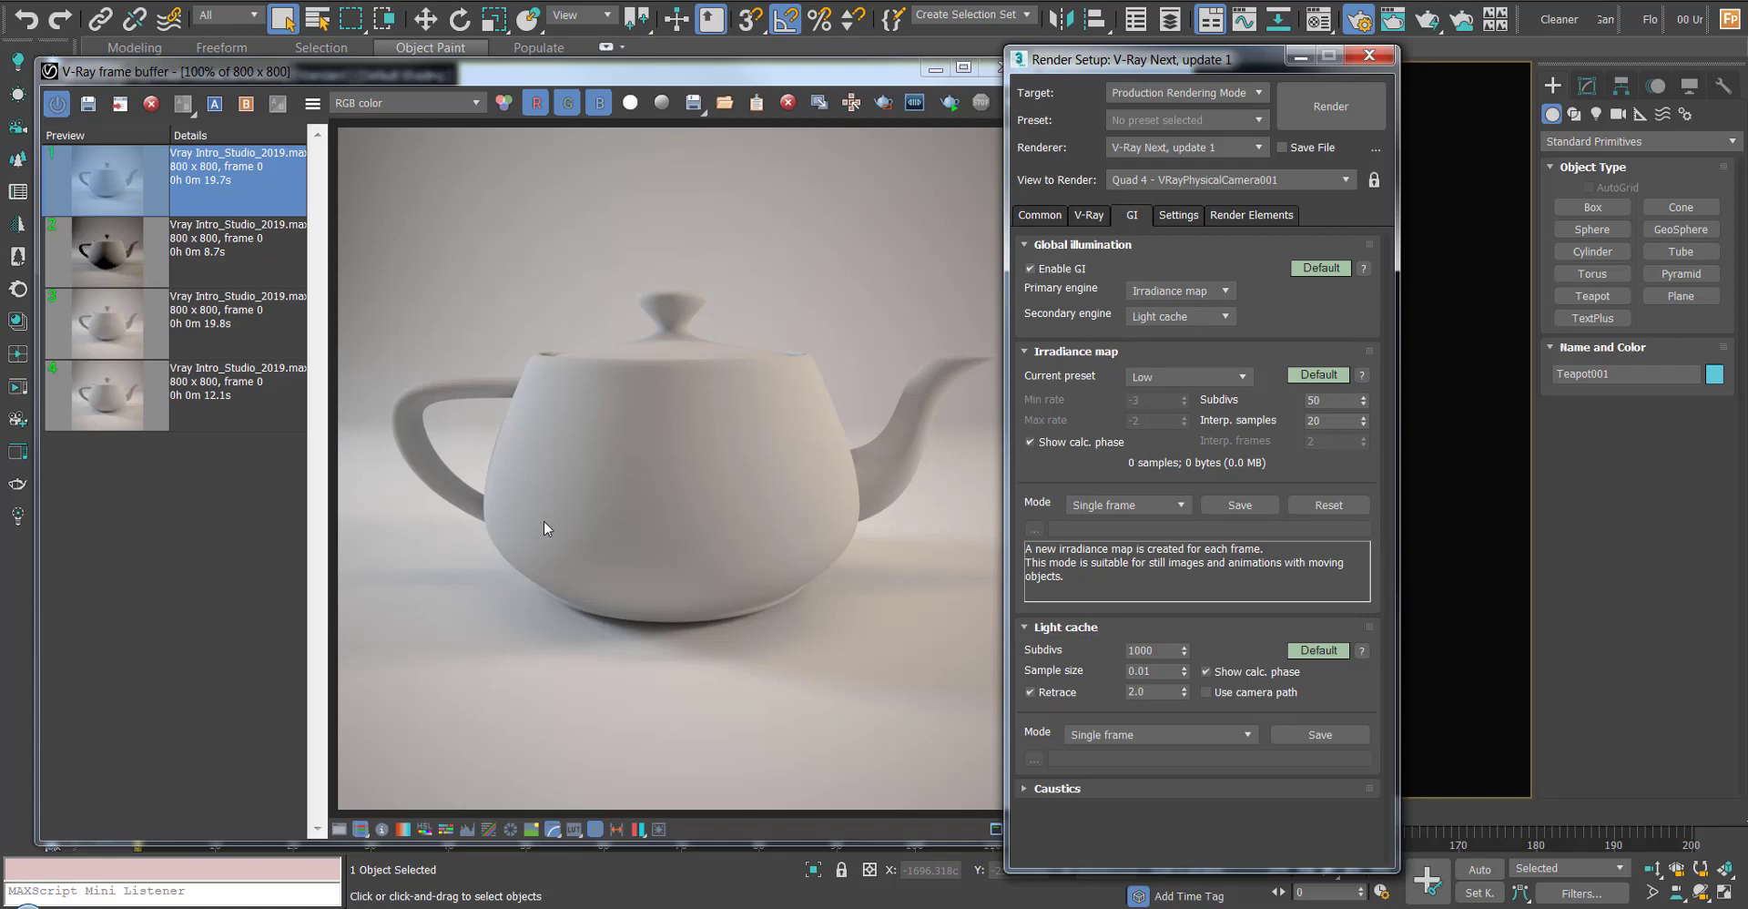
{"action": "left_click", "coordinate": [1161, 373]}
{"action": "double_click", "coordinate": [1143, 650]}
{"action": "type", "text": "300"}
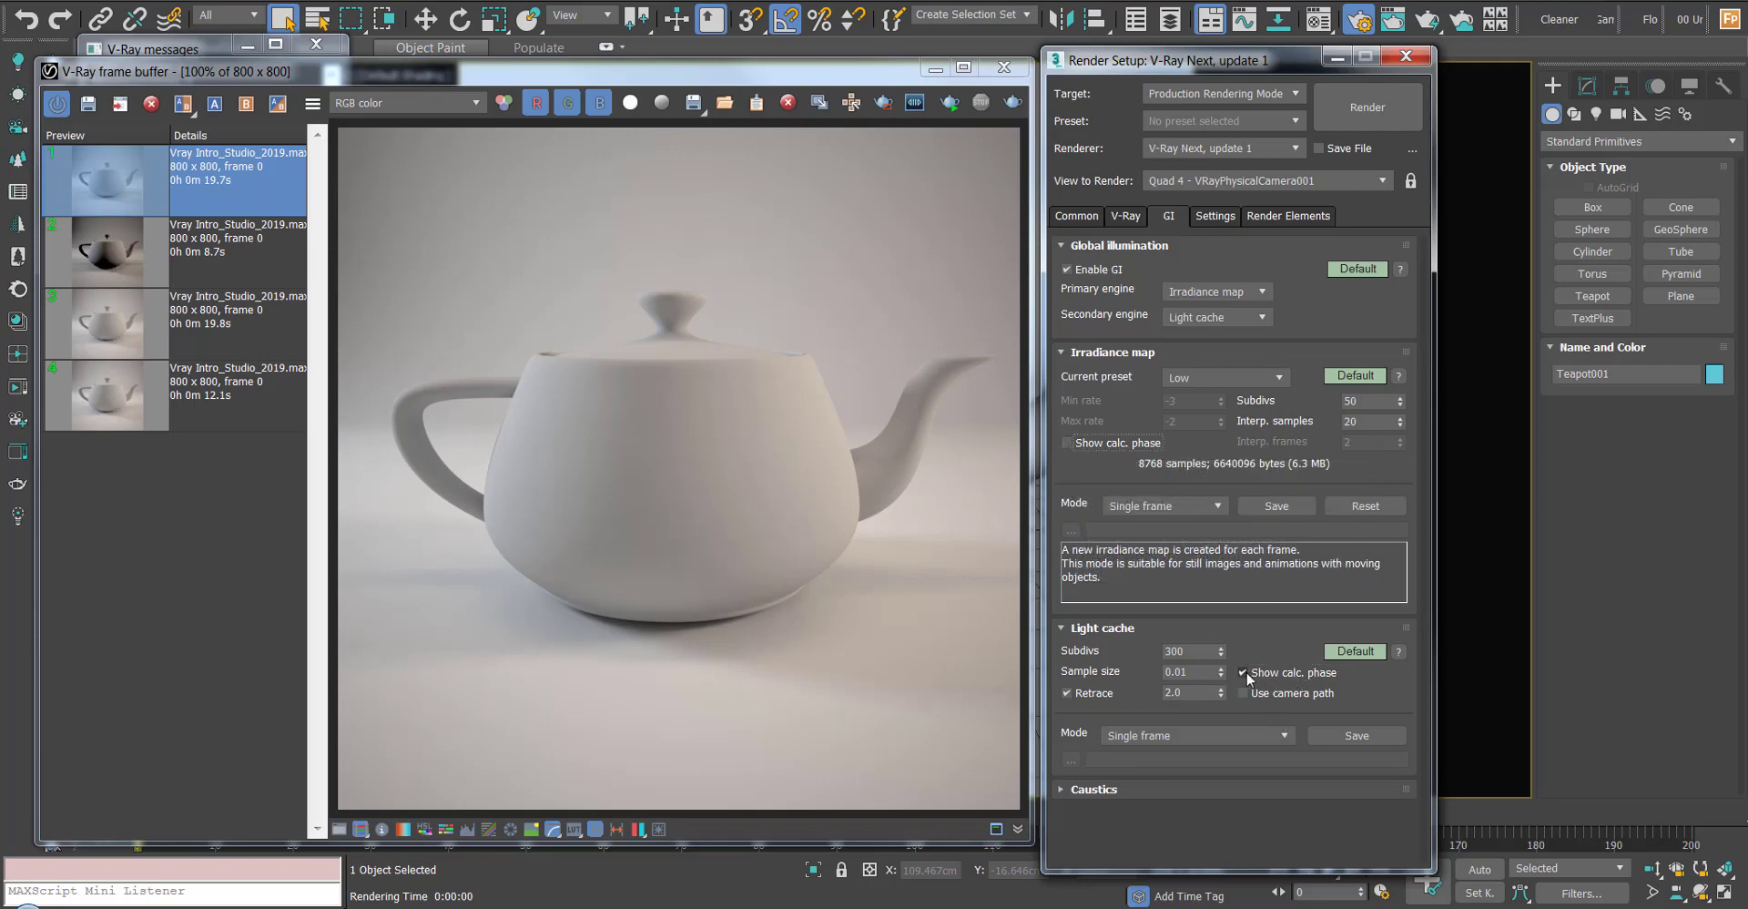
Render the teapot with the draft settings (13.5 s), then start another render
{"action": "left_click", "coordinate": [1012, 102]}
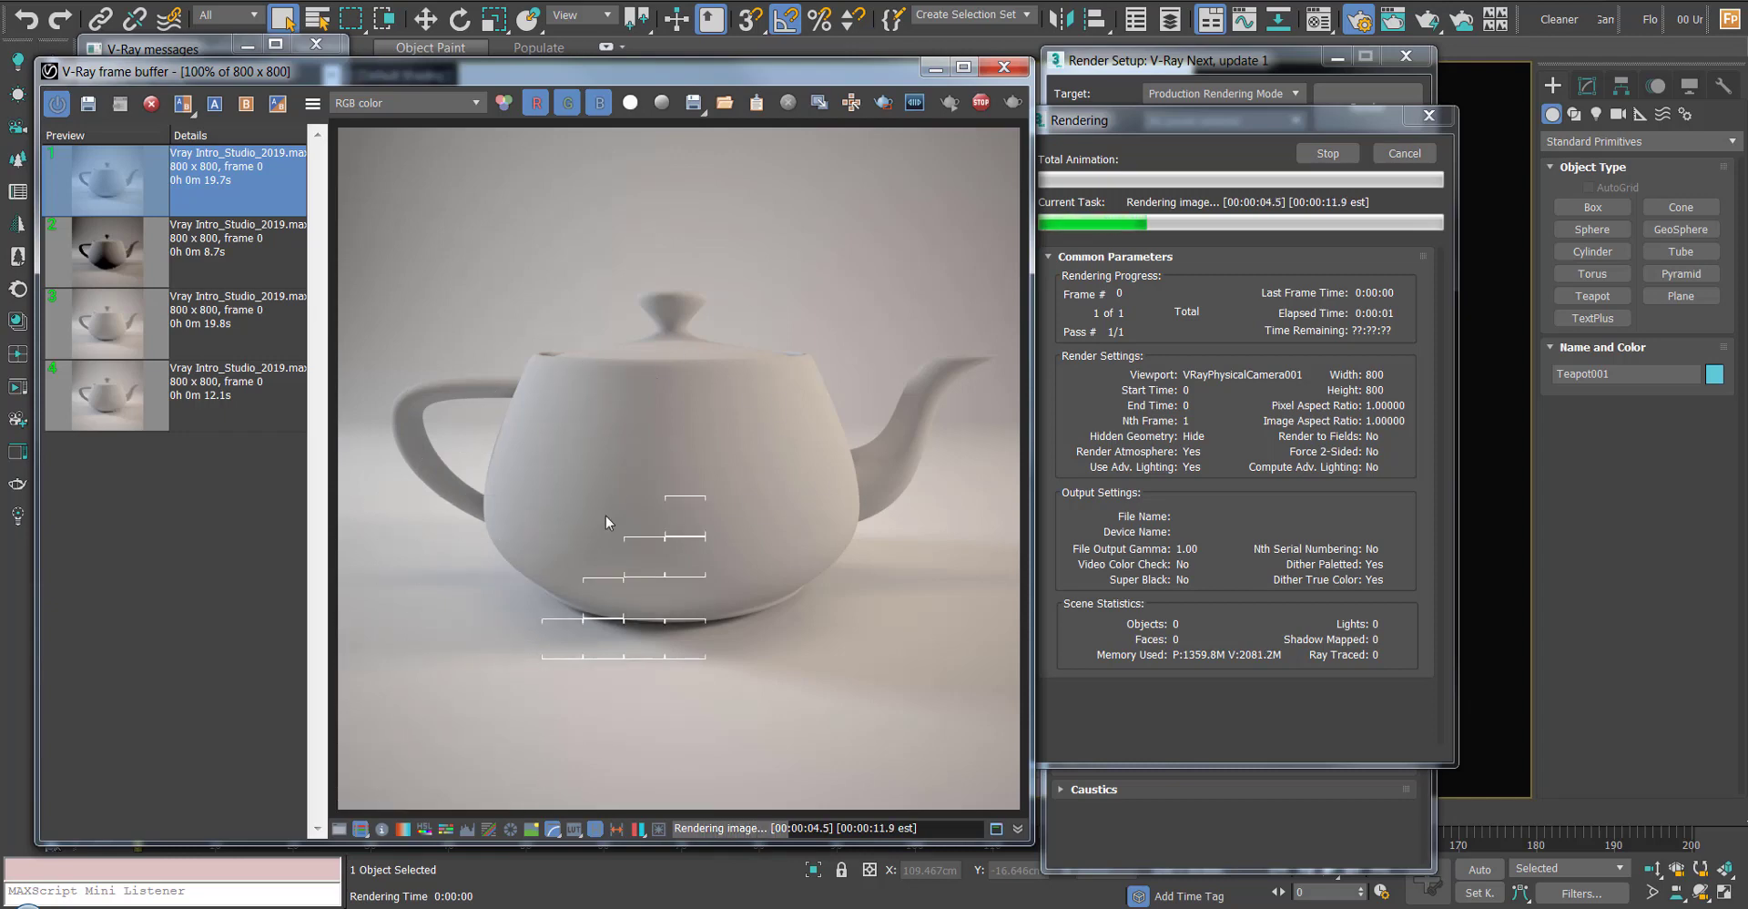
{"action": "left_click", "coordinate": [1366, 158]}
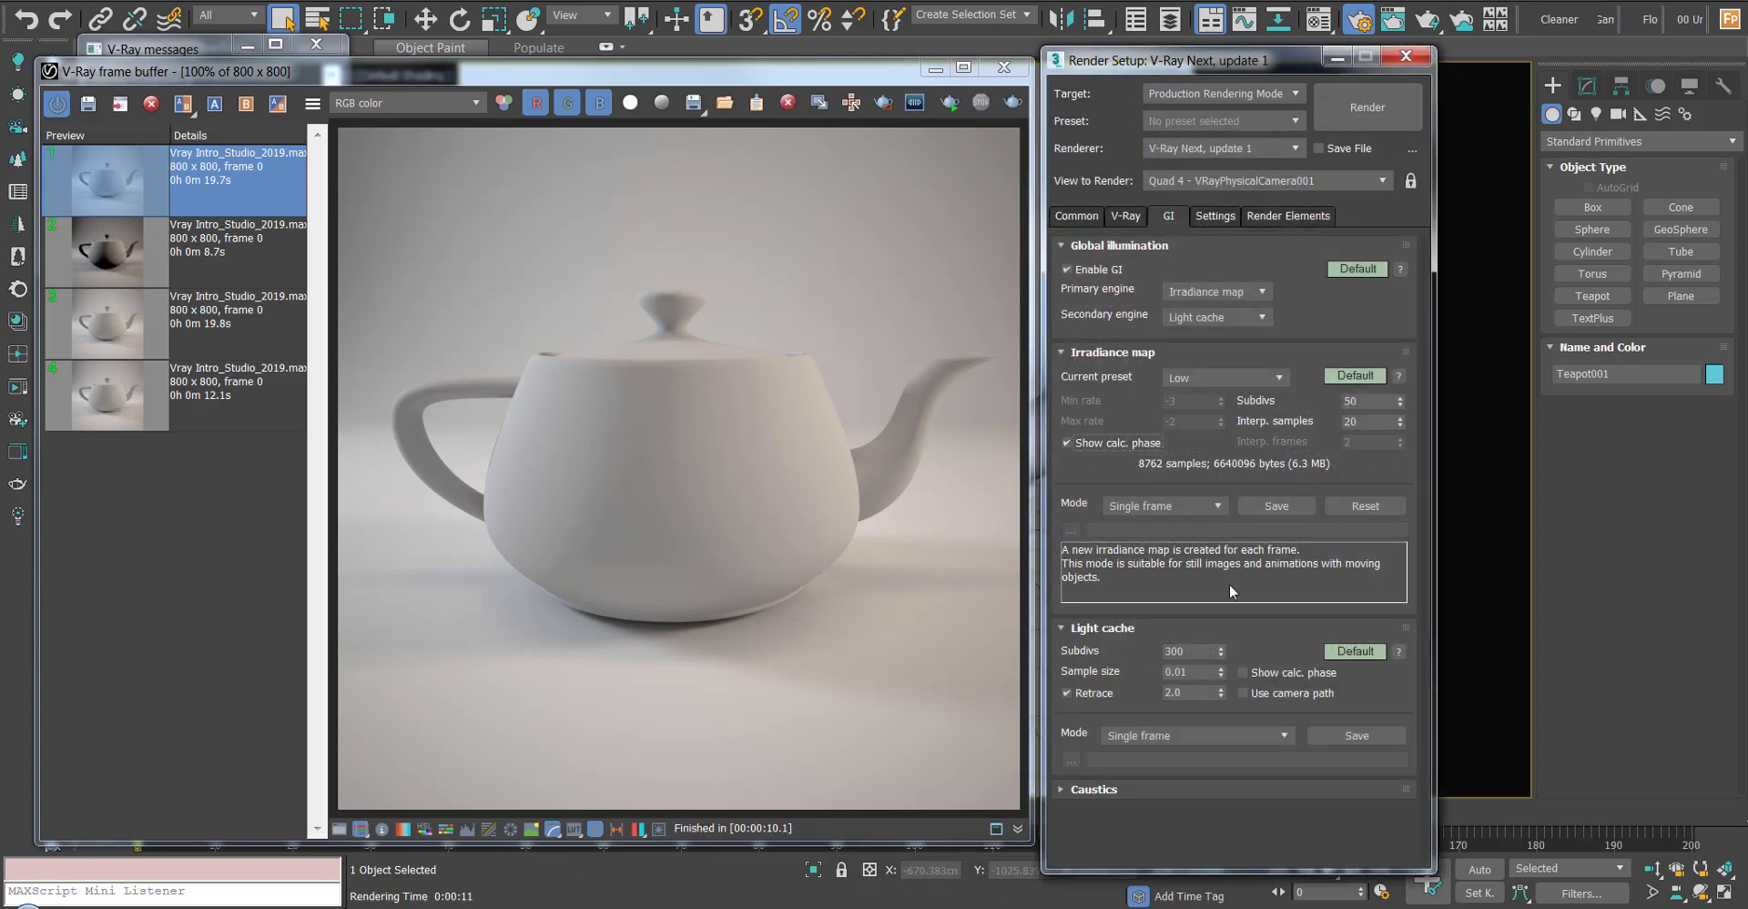
{"action": "left_click", "coordinate": [1393, 108]}
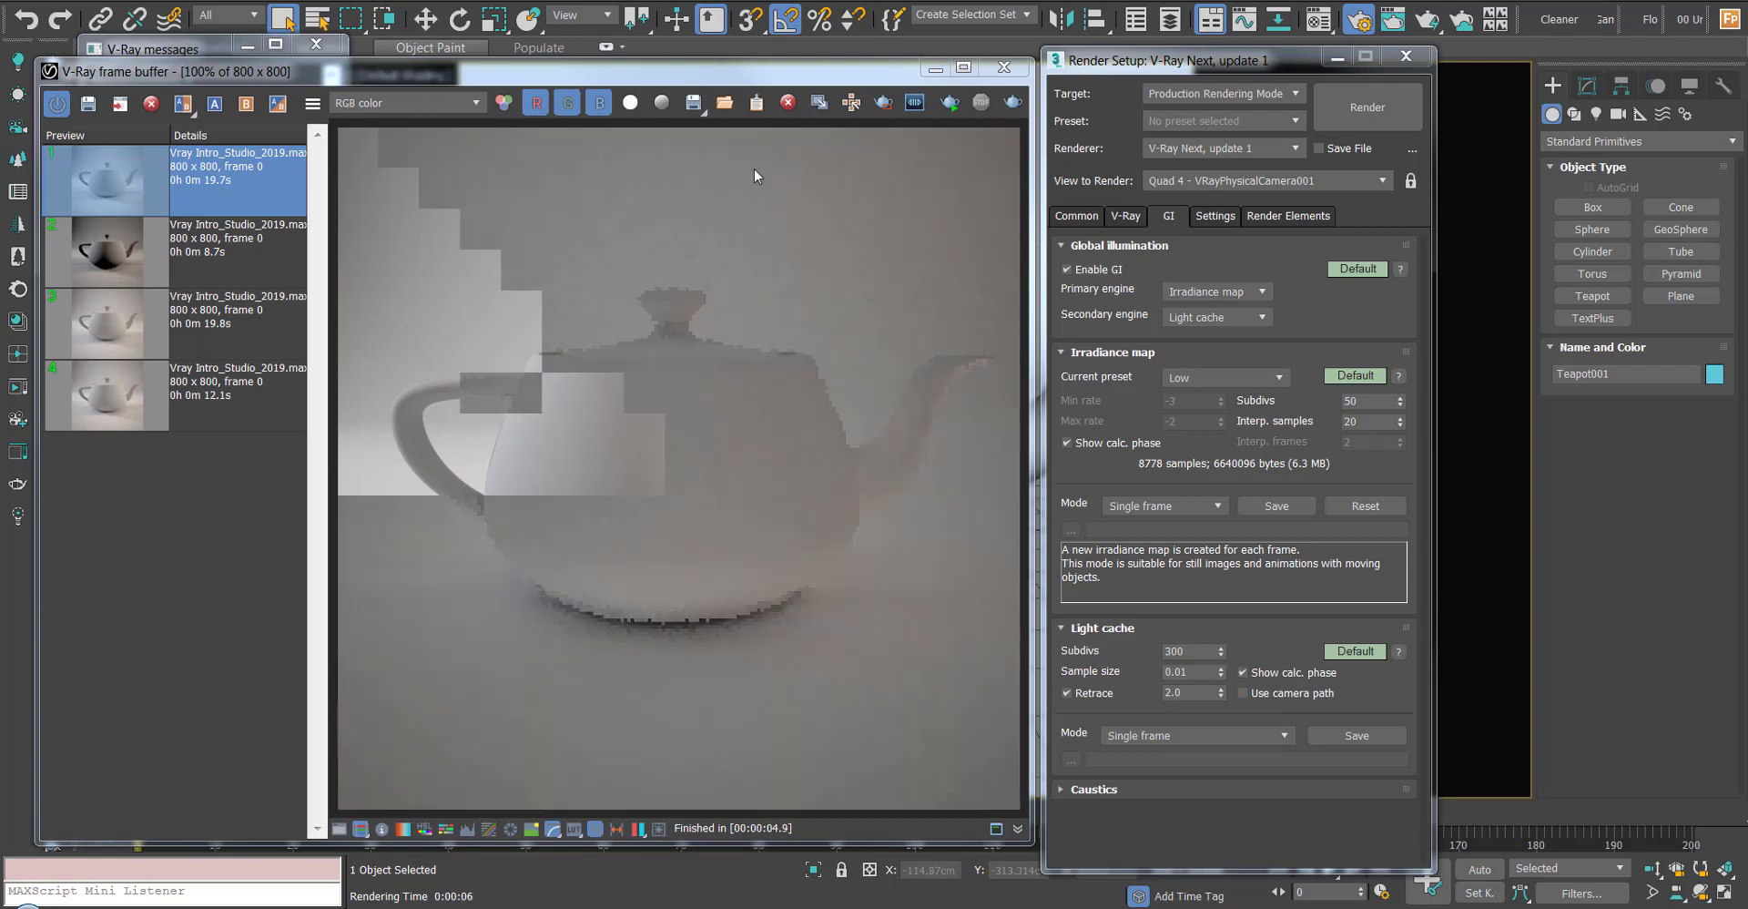
{"action": "left_click", "coordinate": [1375, 105]}
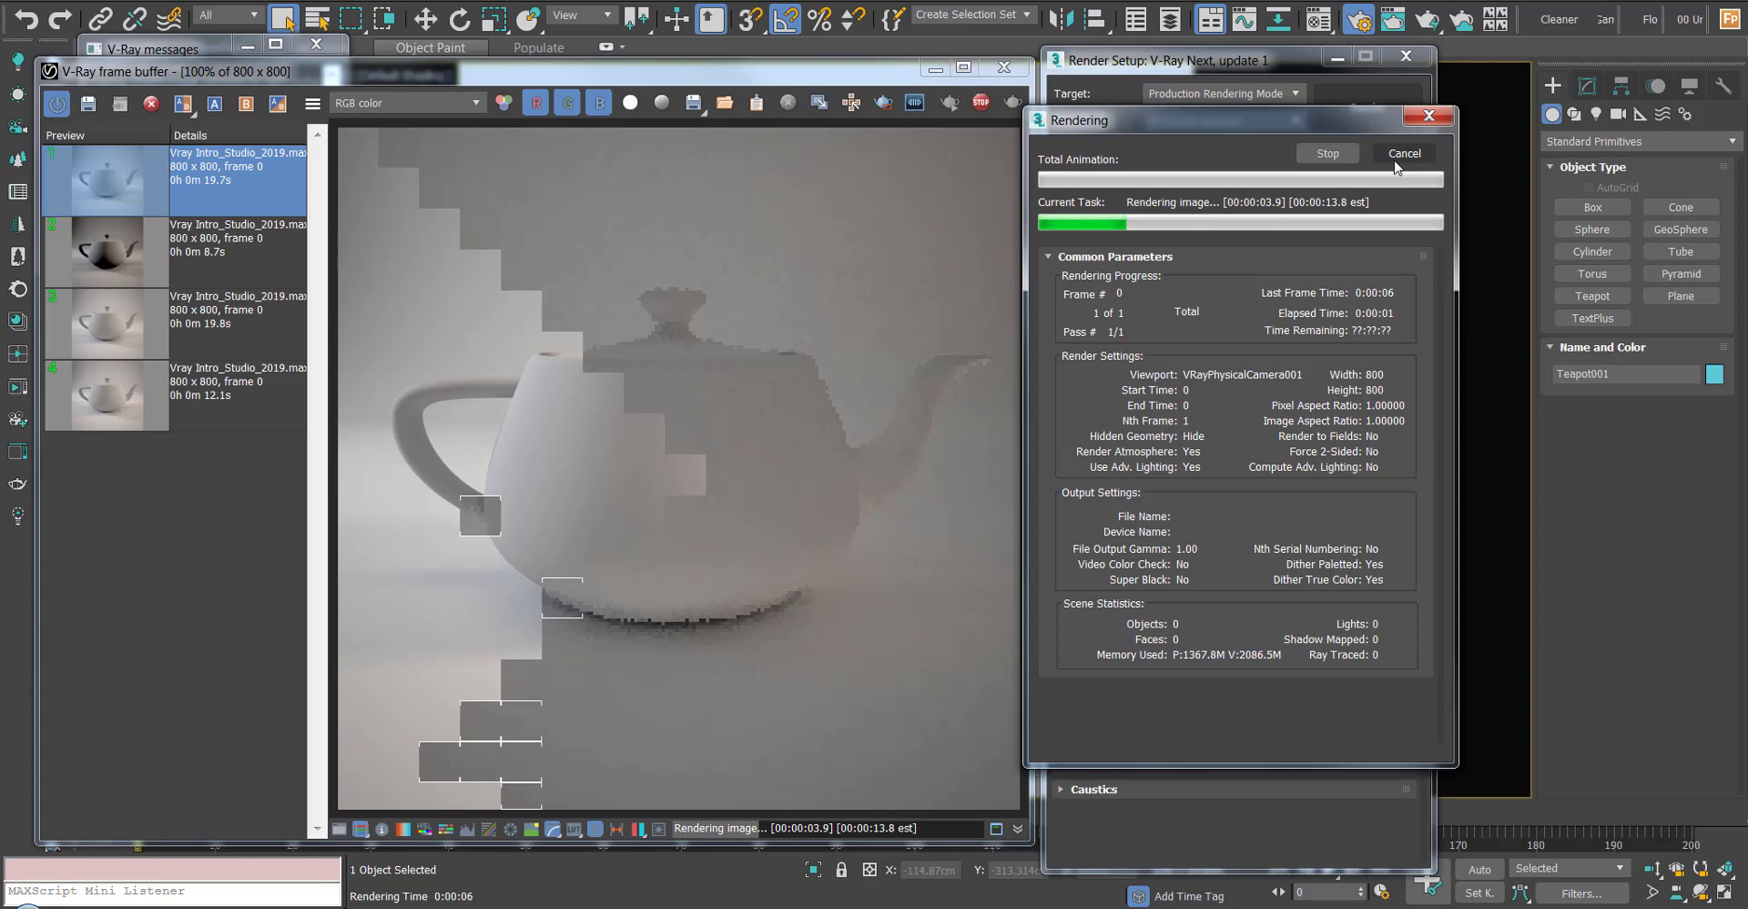
Stop the running render, then test-render at the Medium irradiance preset and stop it
{"action": "left_click", "coordinate": [1328, 154]}
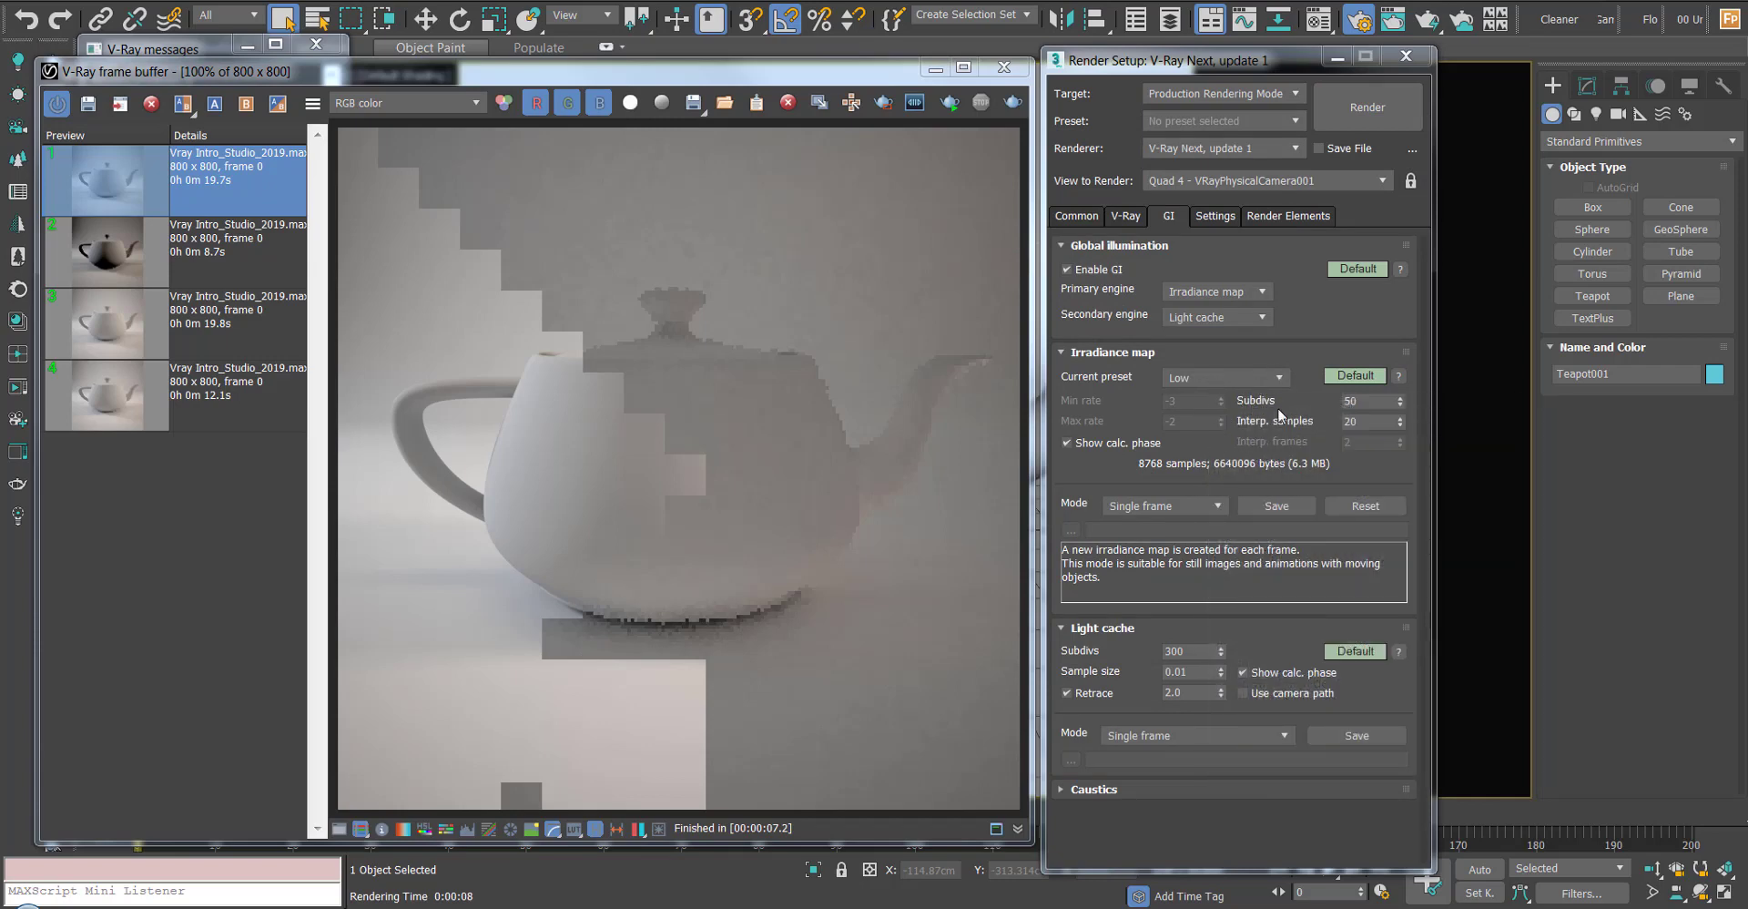
{"action": "left_click", "coordinate": [1218, 381]}
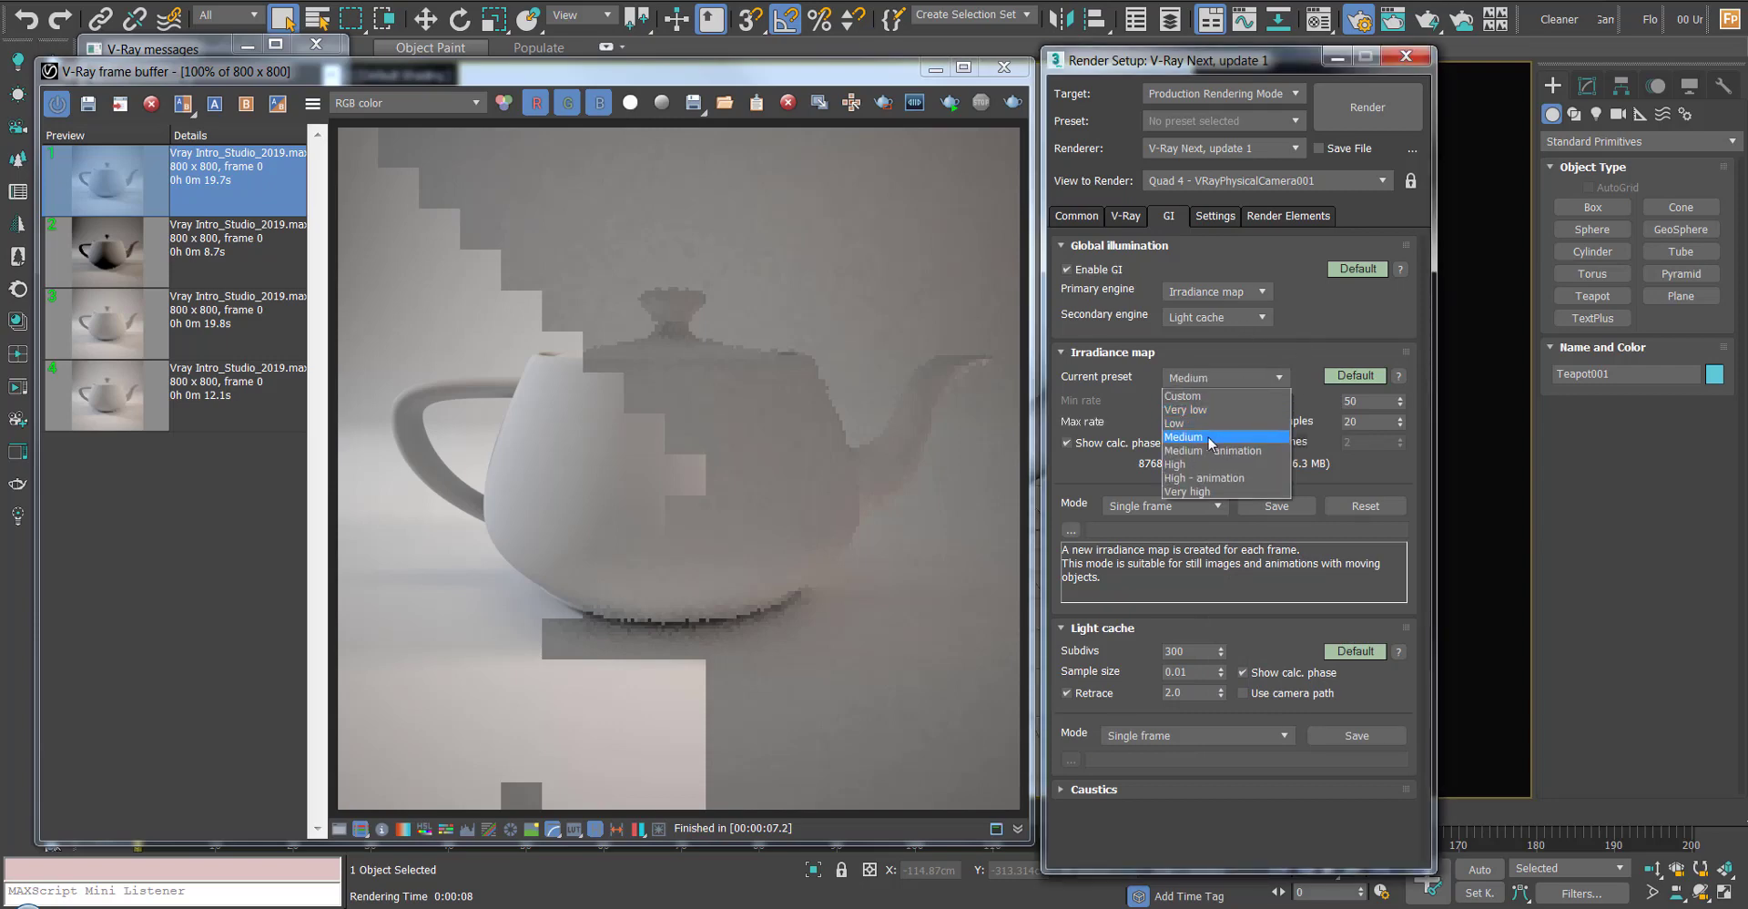
{"action": "left_click", "coordinate": [1211, 437]}
{"action": "left_click", "coordinate": [1372, 118]}
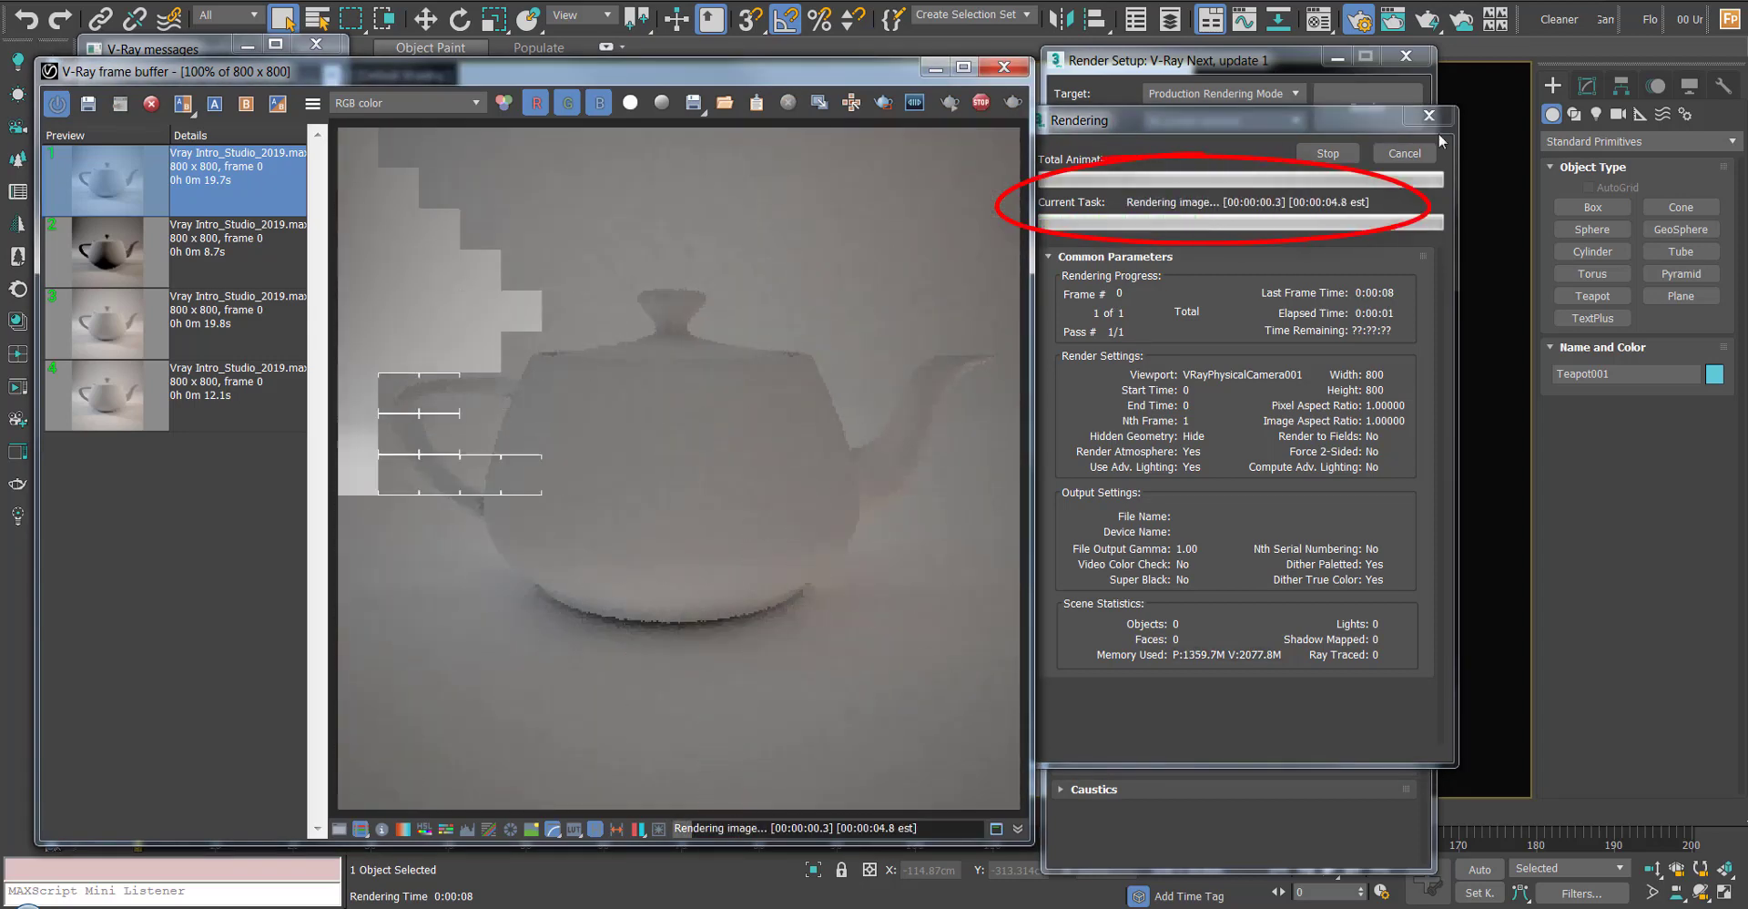
{"action": "left_click", "coordinate": [1323, 156]}
Test-render at the High irradiance preset, stop it, and set the preset back to Low
{"action": "left_click", "coordinate": [1209, 382]}
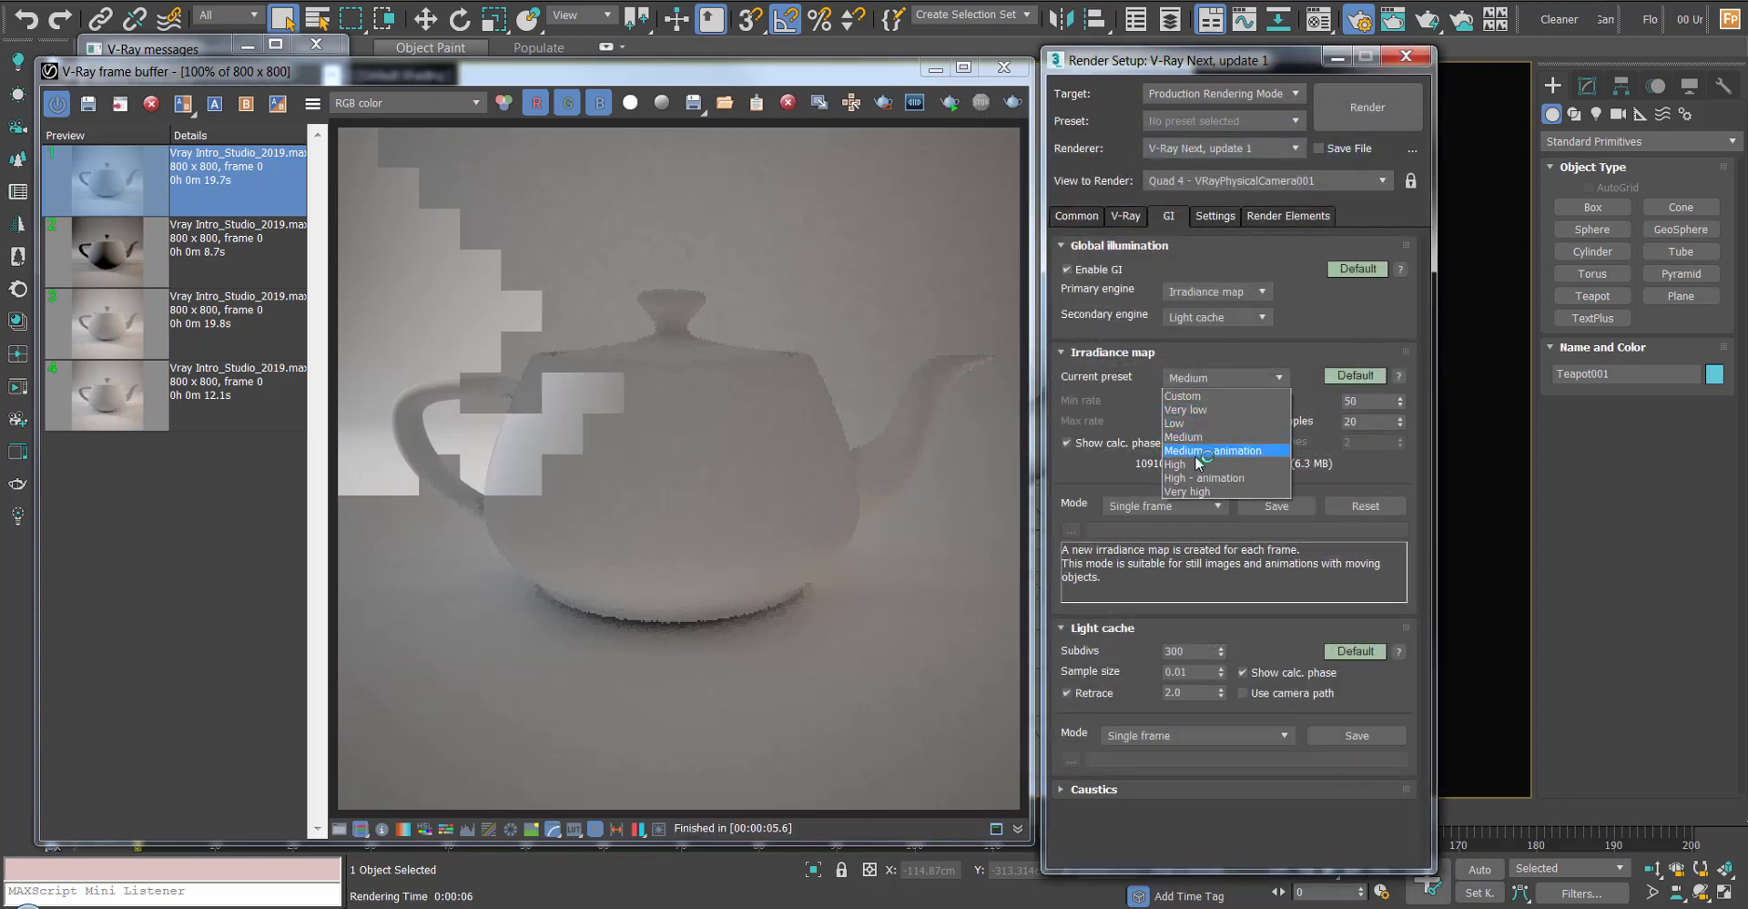
{"action": "left_click", "coordinate": [1197, 464]}
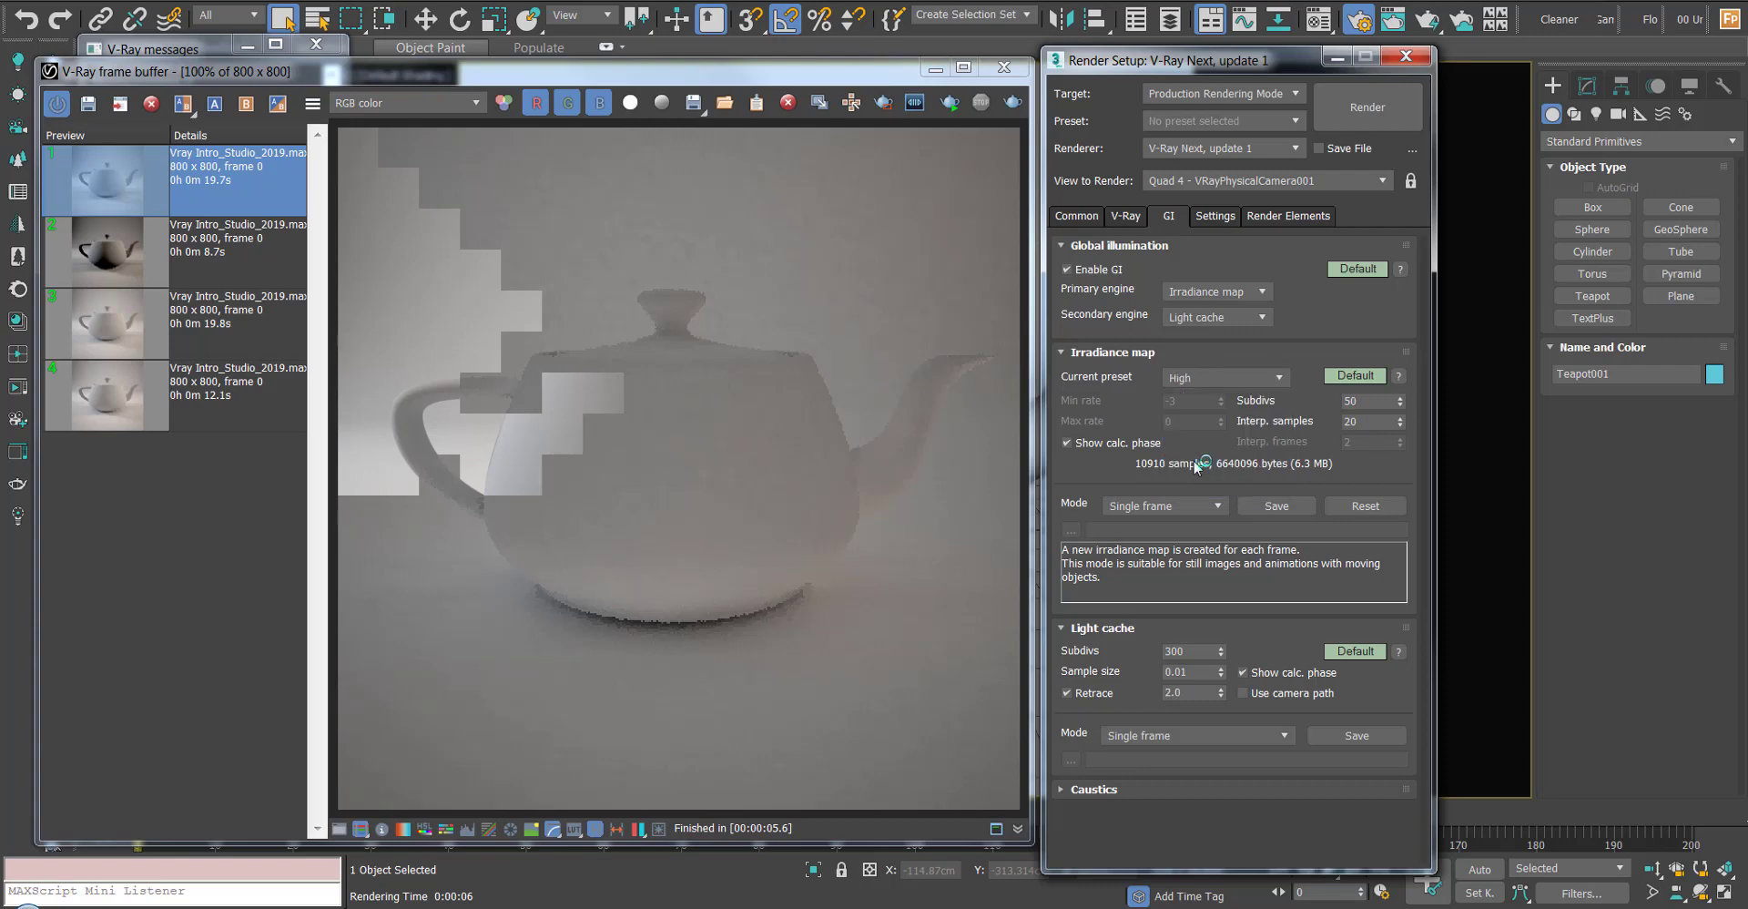
{"action": "left_click", "coordinate": [1366, 107]}
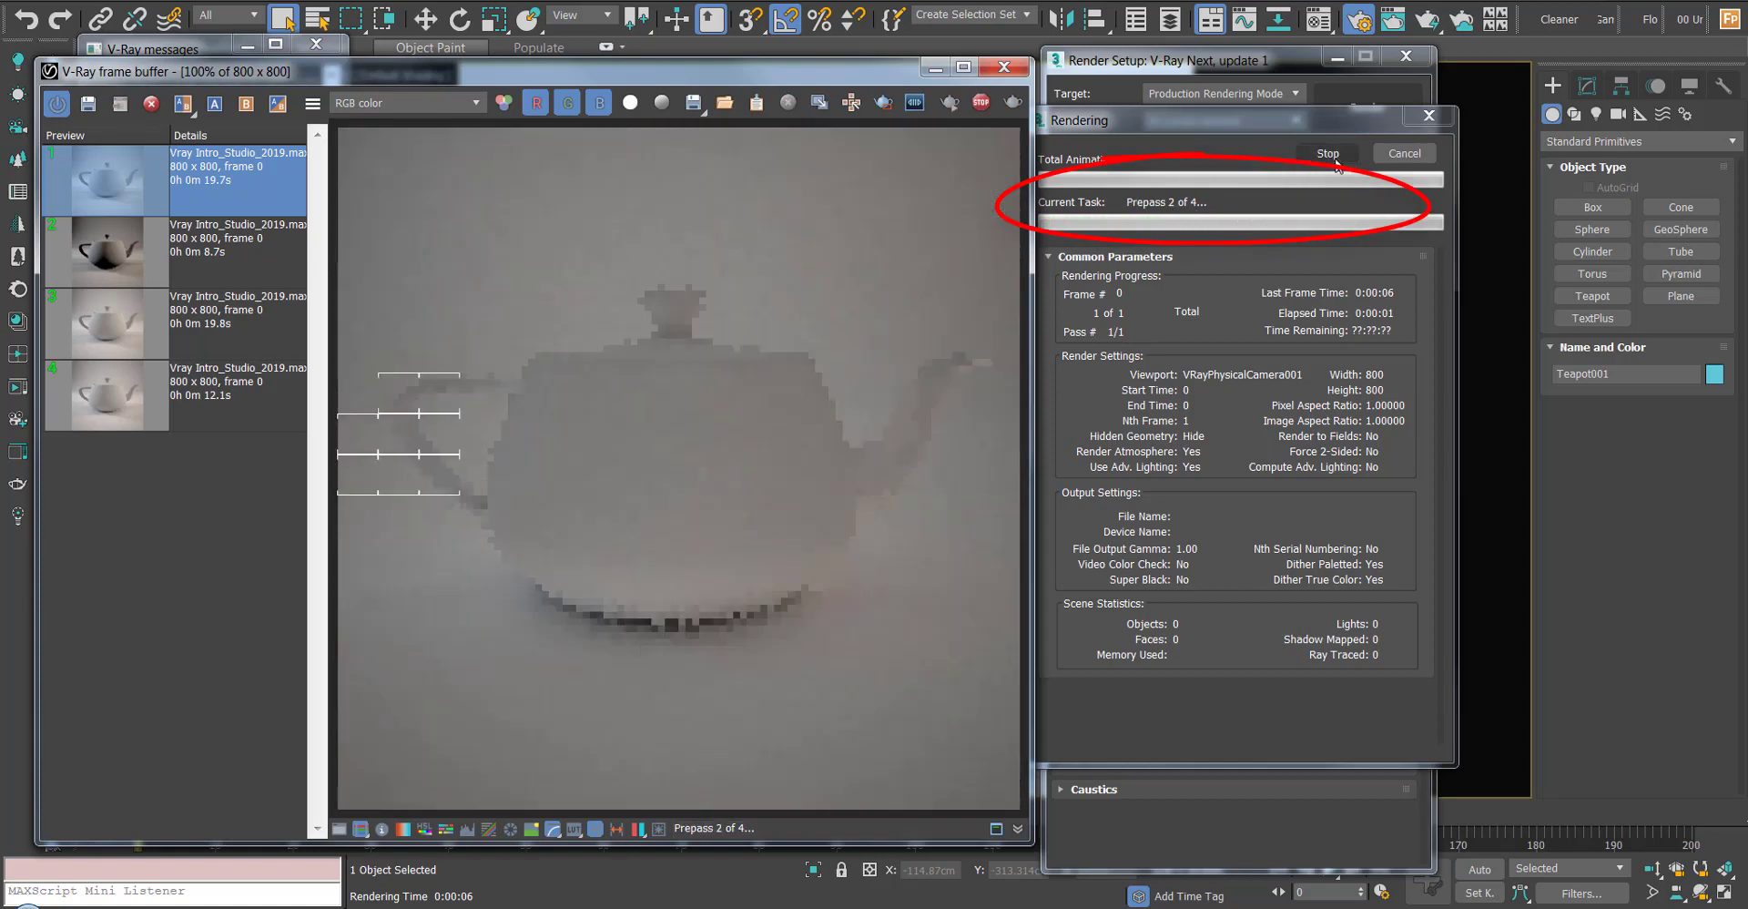
{"action": "left_click", "coordinate": [1416, 151]}
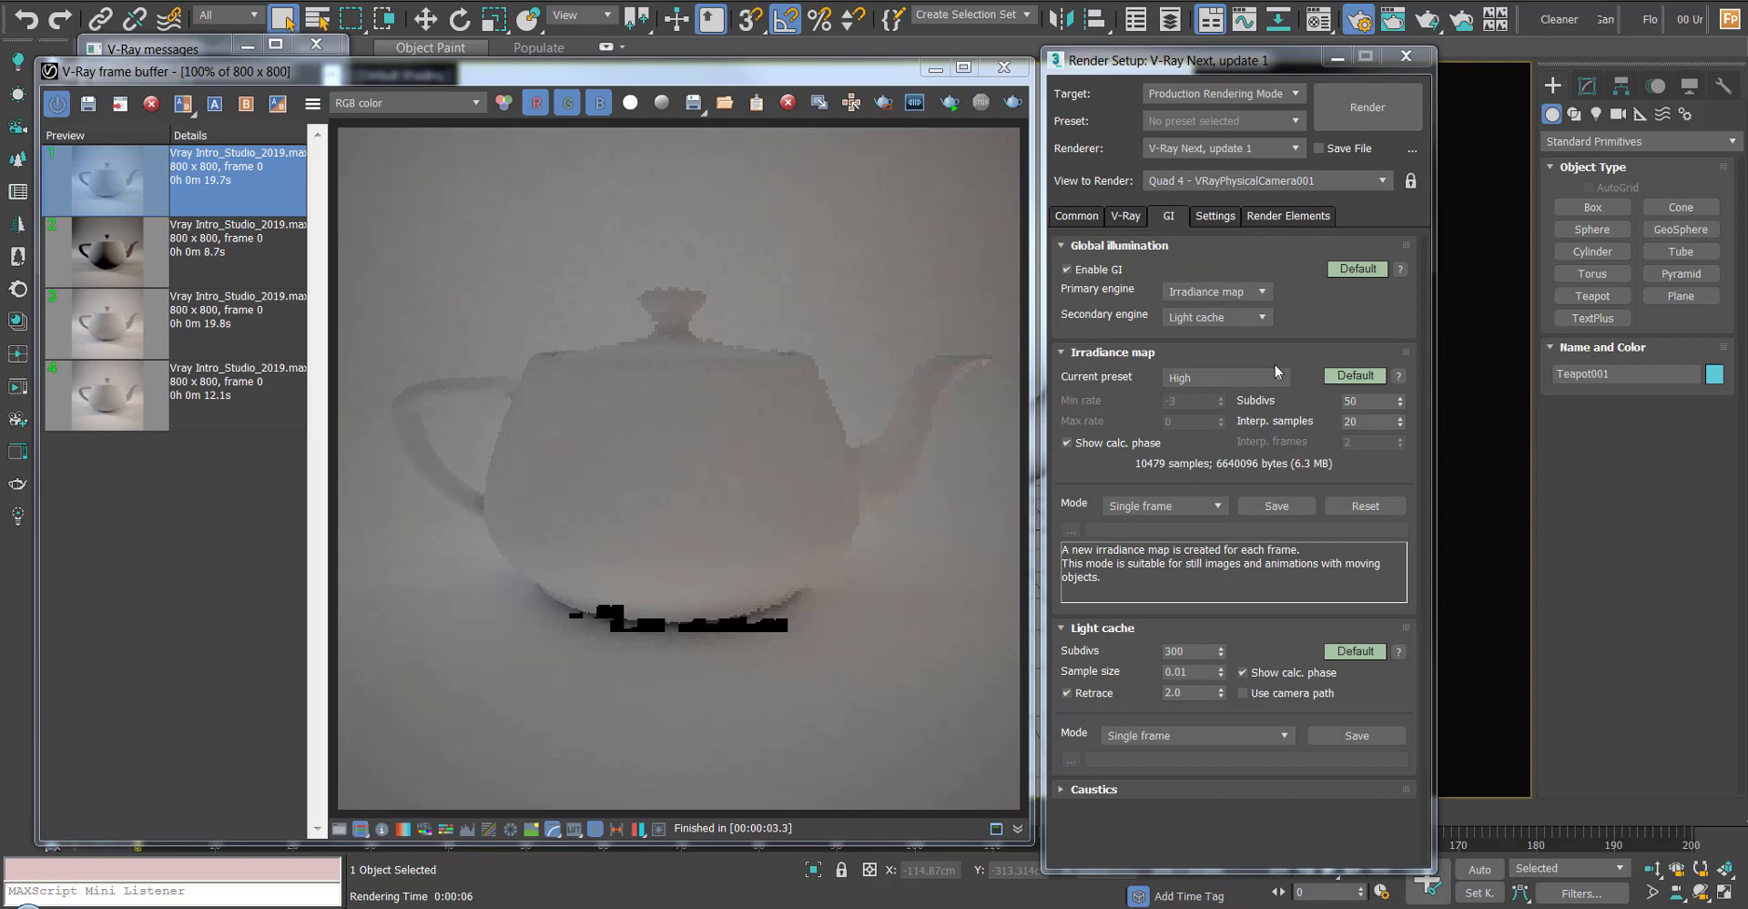
{"action": "left_click", "coordinate": [1274, 375]}
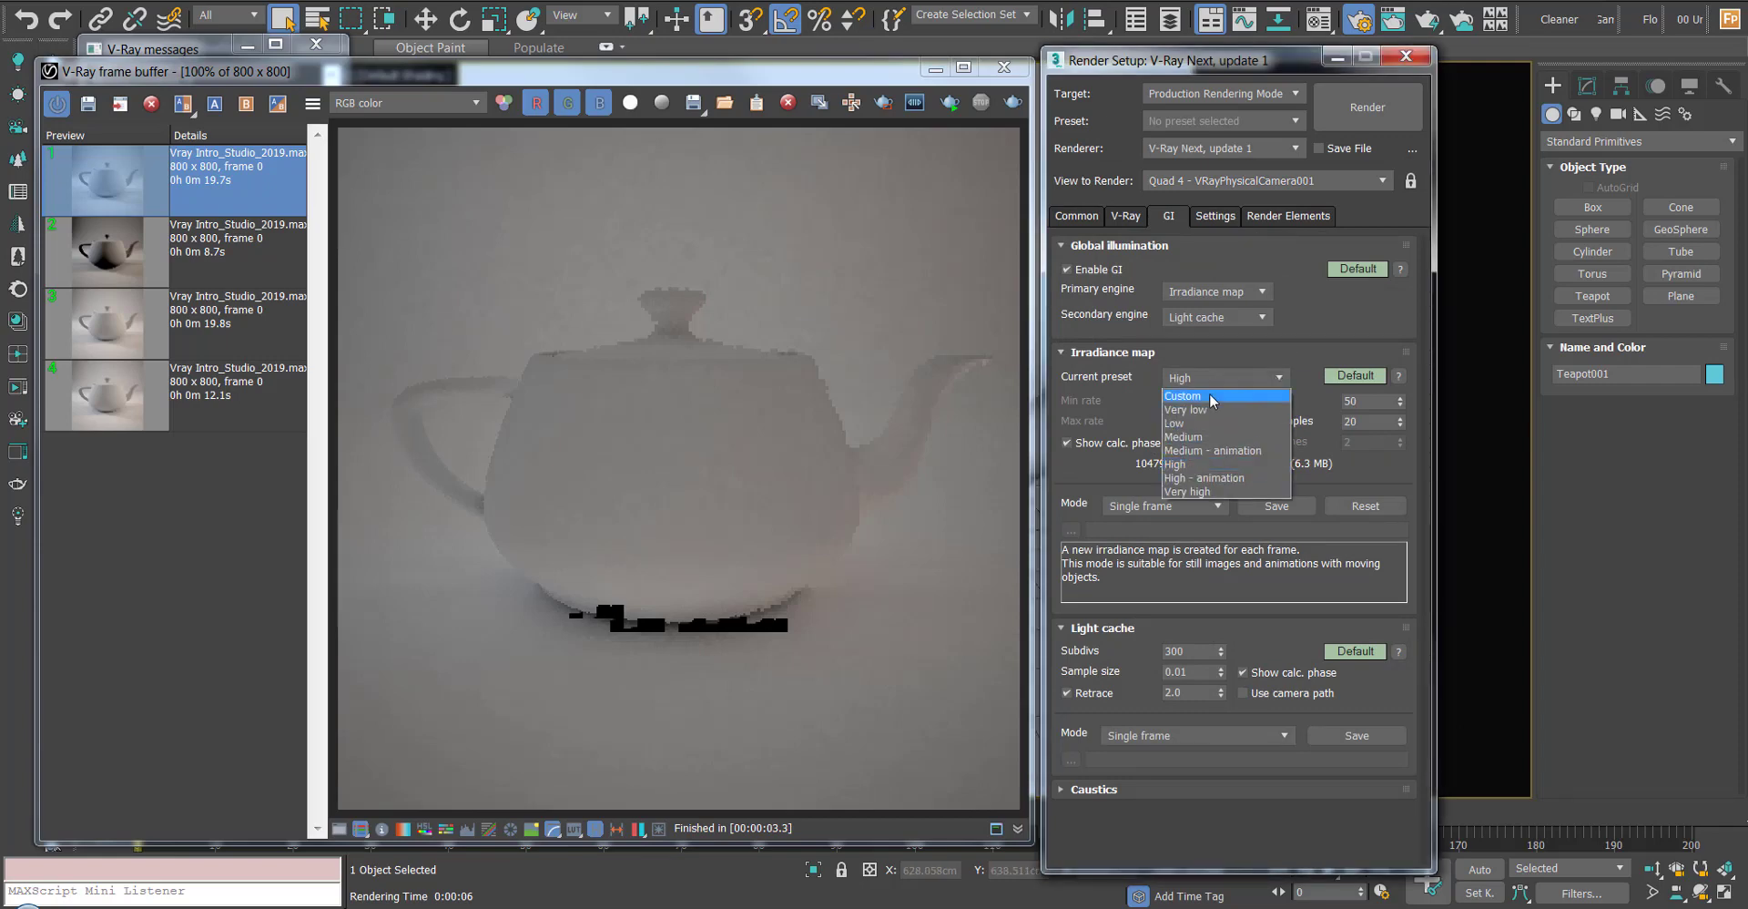
{"action": "left_click", "coordinate": [1193, 424]}
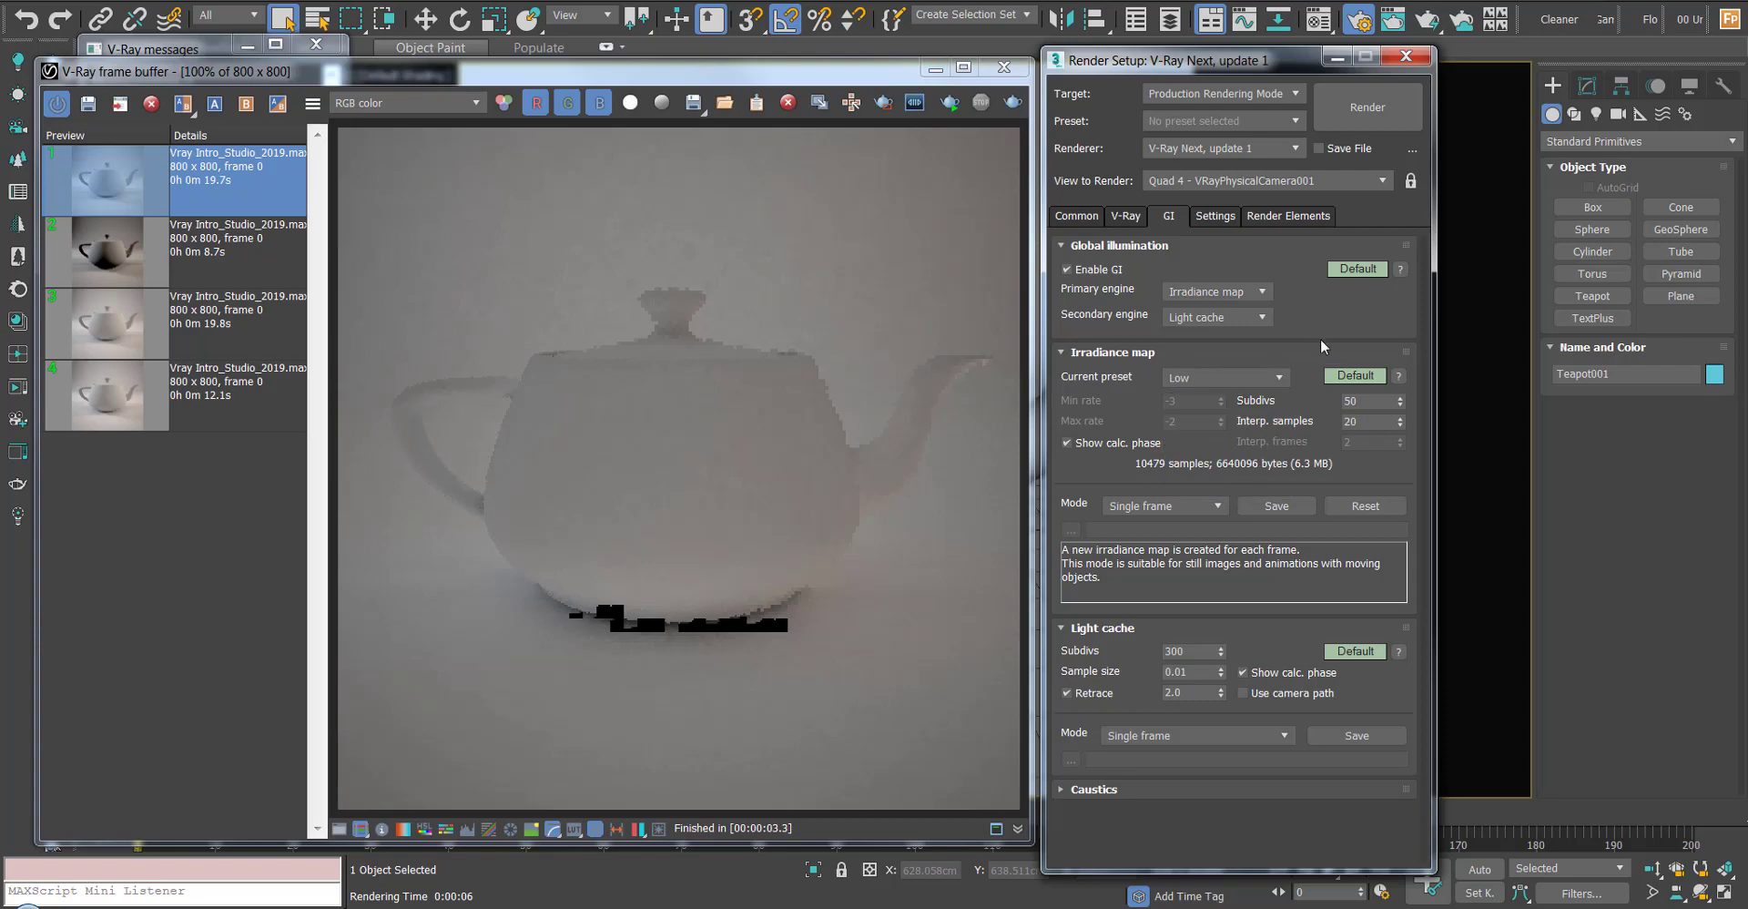
Render the teapot fully at the Low preset: 13.4 s, 8777 irradiance samples
{"action": "left_click", "coordinate": [1341, 118]}
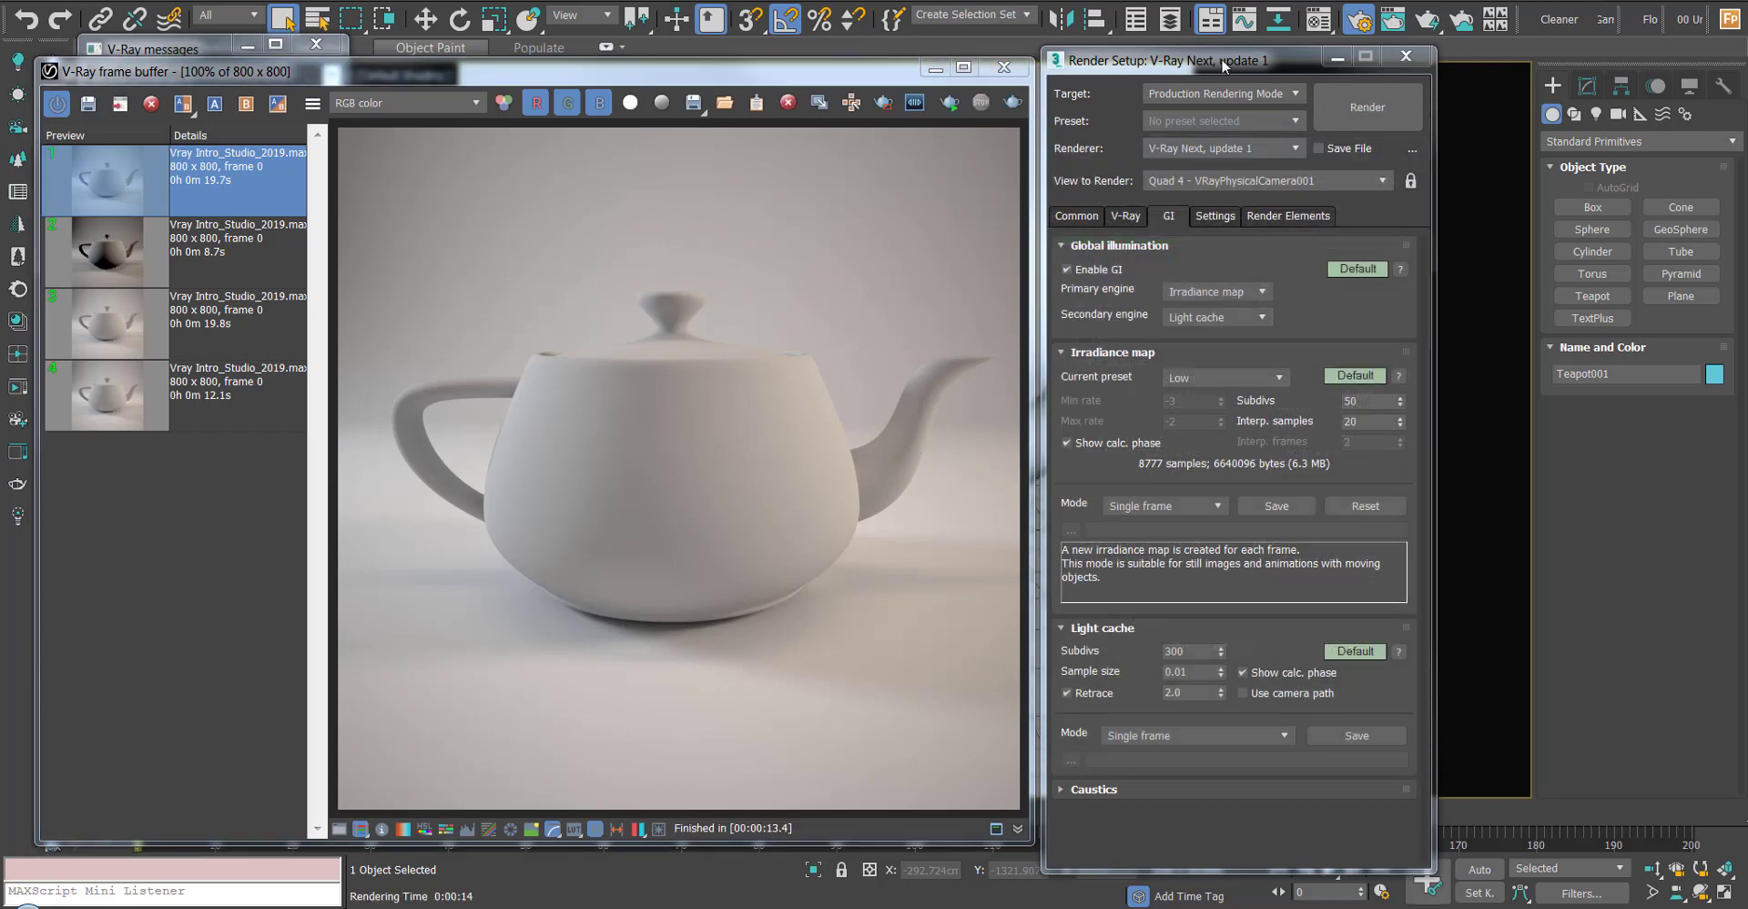
Overwrite Draft.rps with the current settings, storing only the 'V-Ray Next, update 1' category
{"action": "left_click", "coordinate": [1213, 121]}
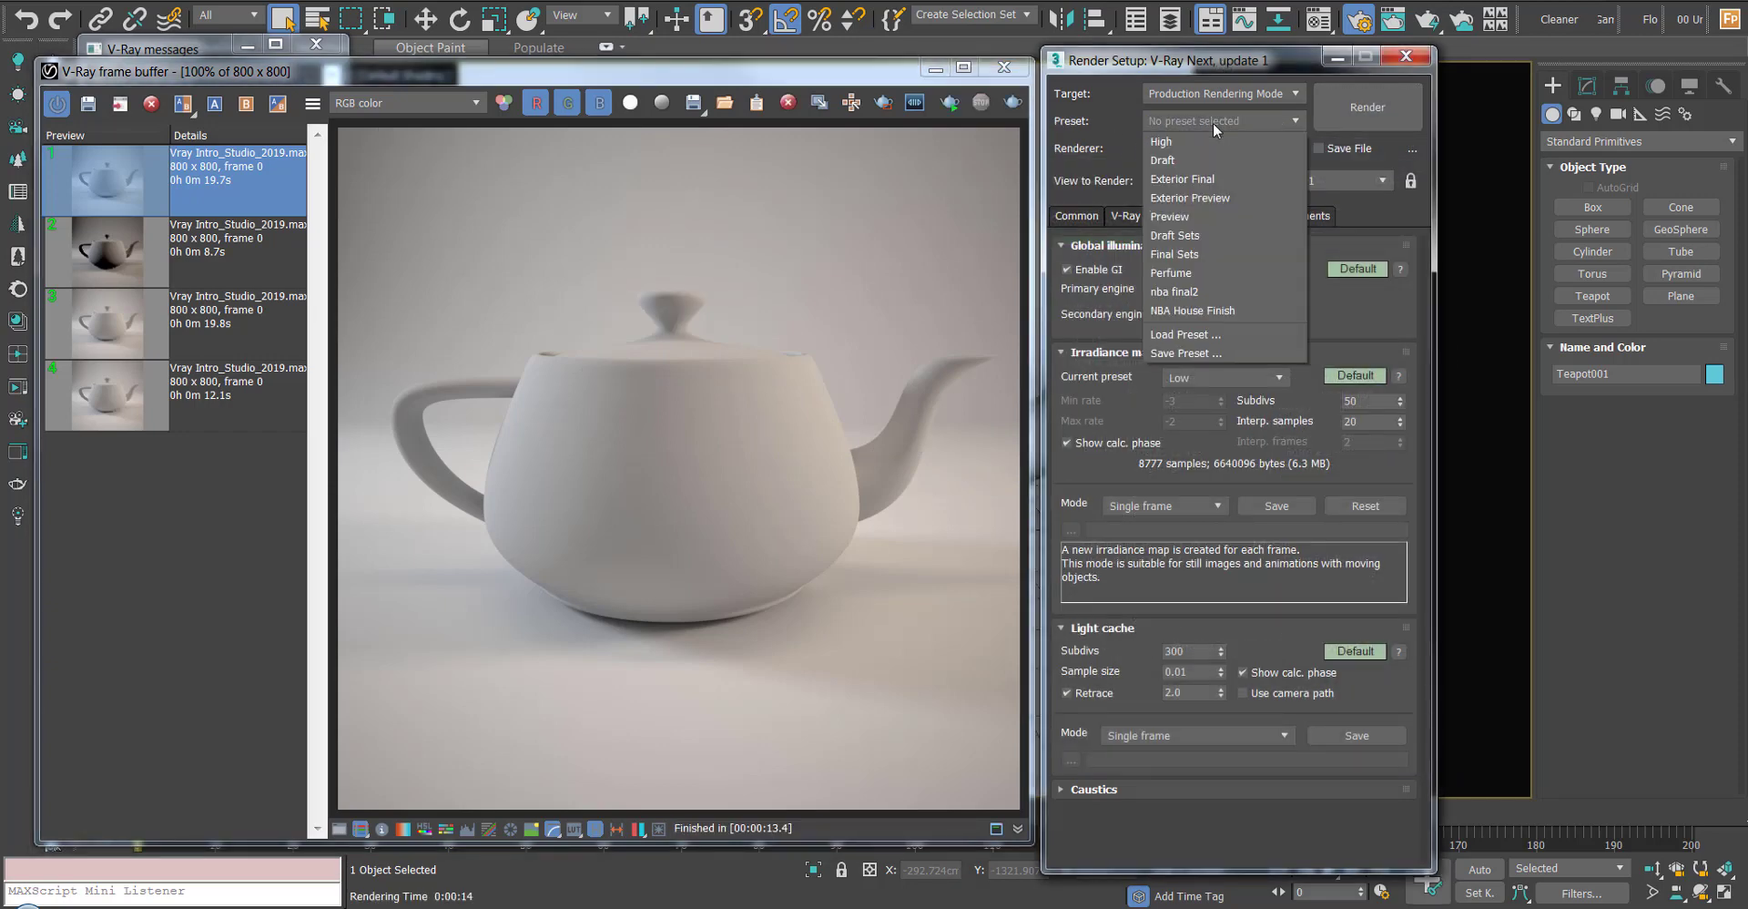
{"action": "left_click", "coordinate": [1198, 355]}
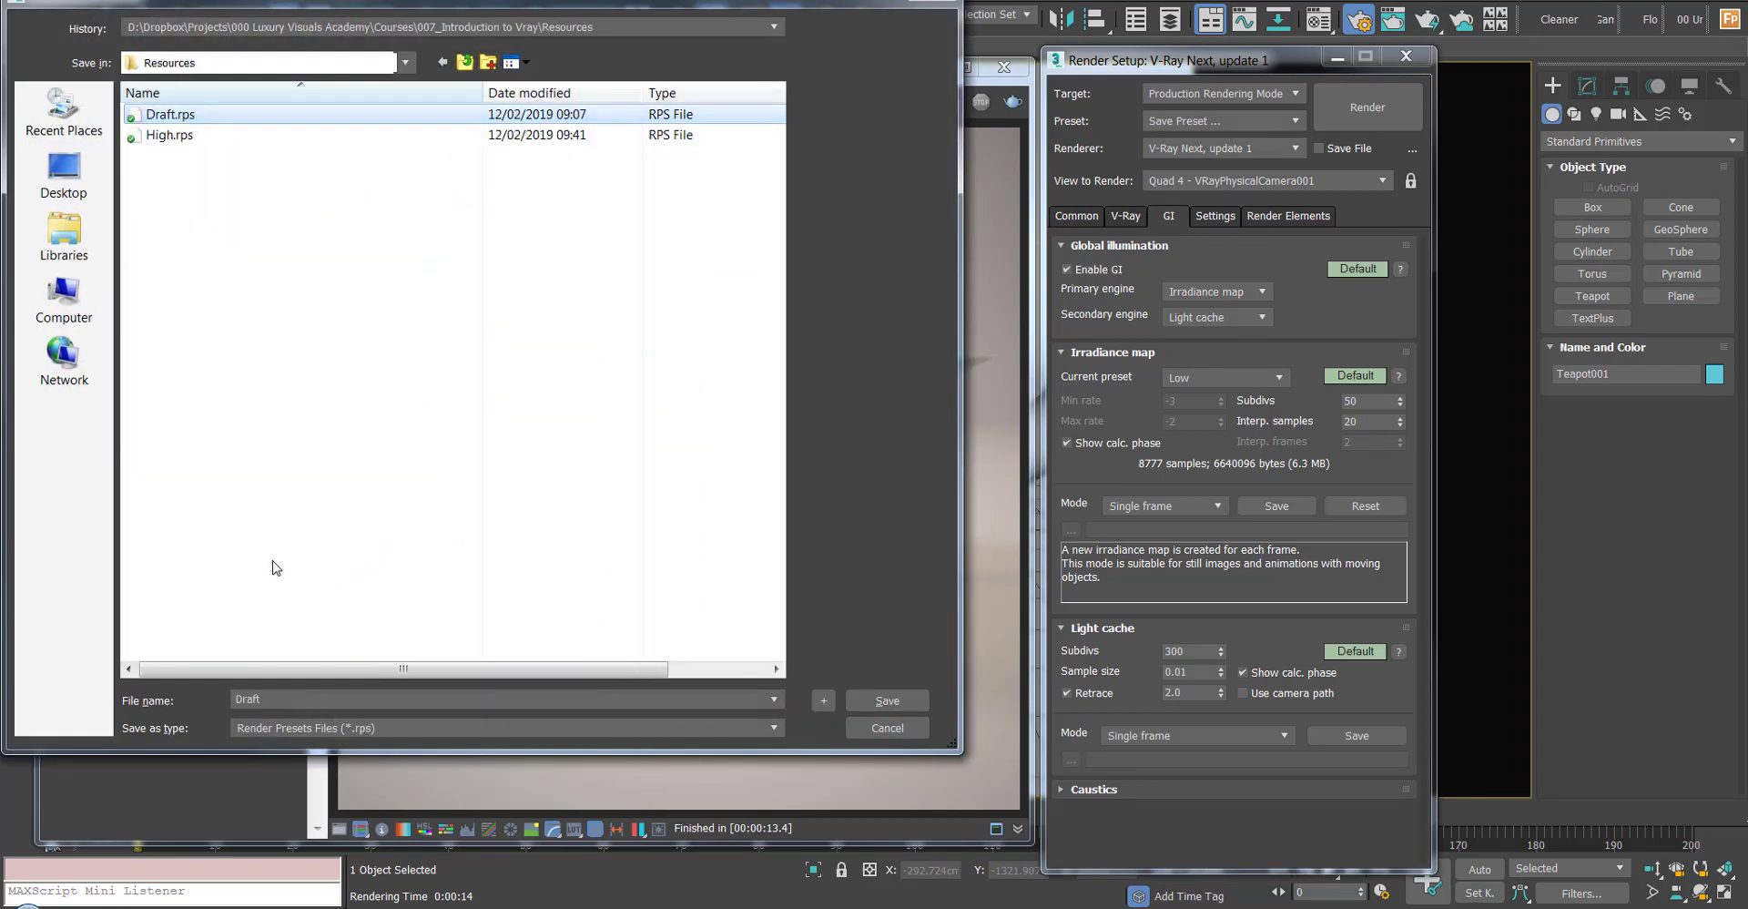
{"action": "double_click", "coordinate": [261, 698]}
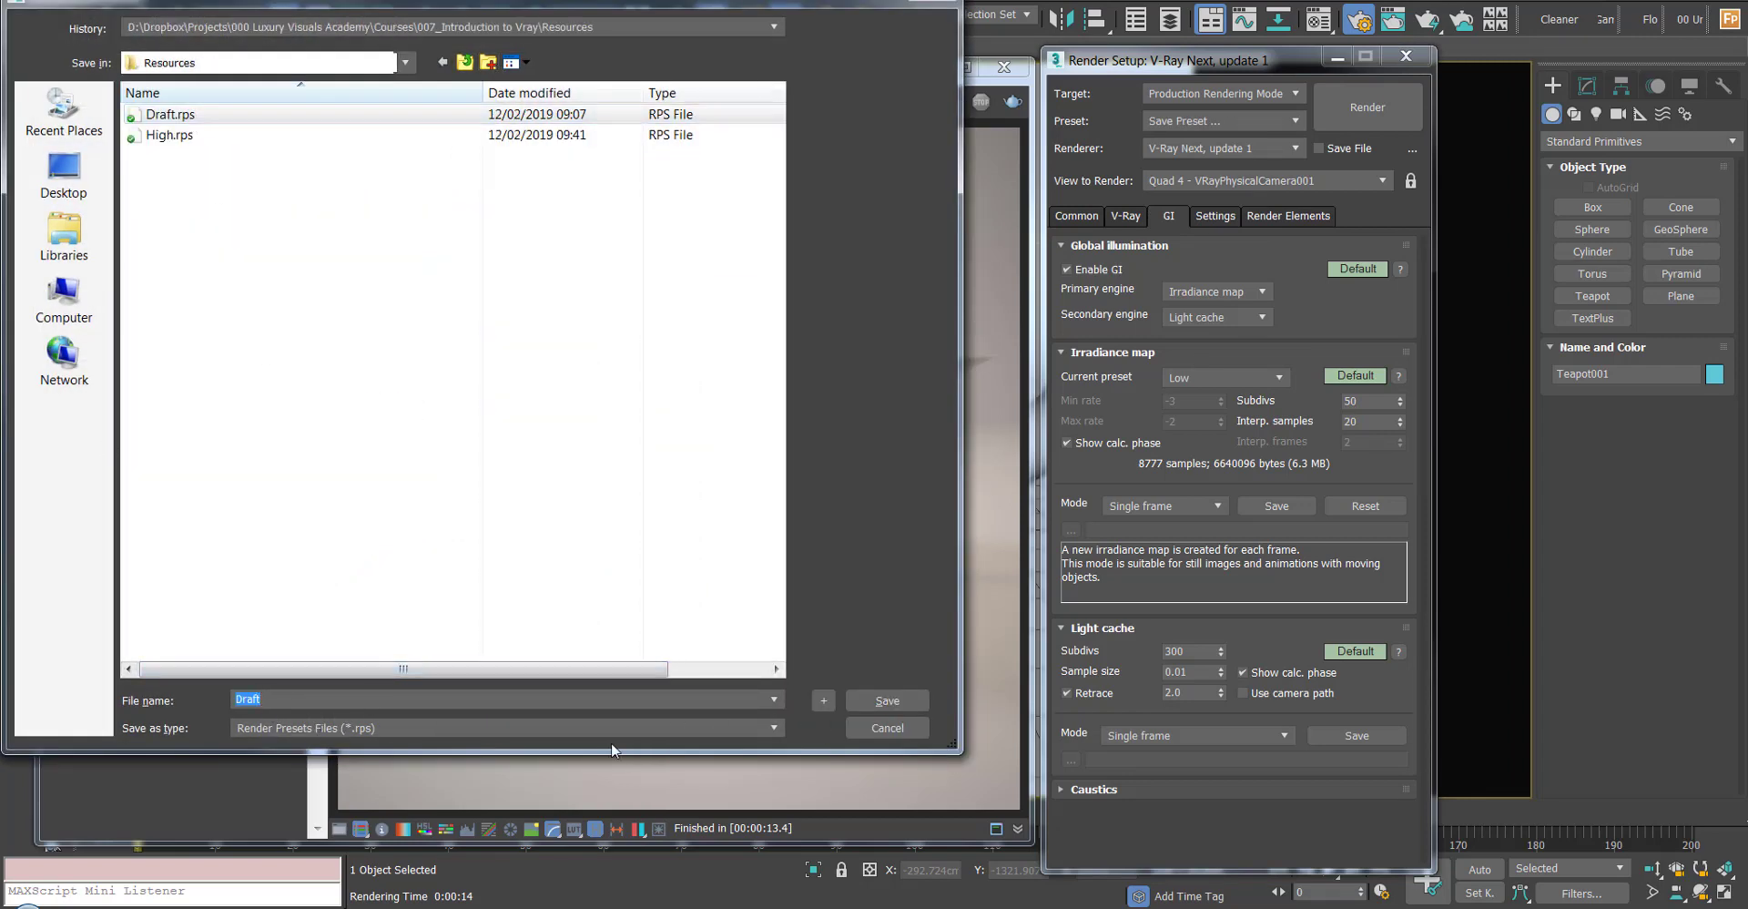
{"action": "left_click", "coordinate": [887, 701]}
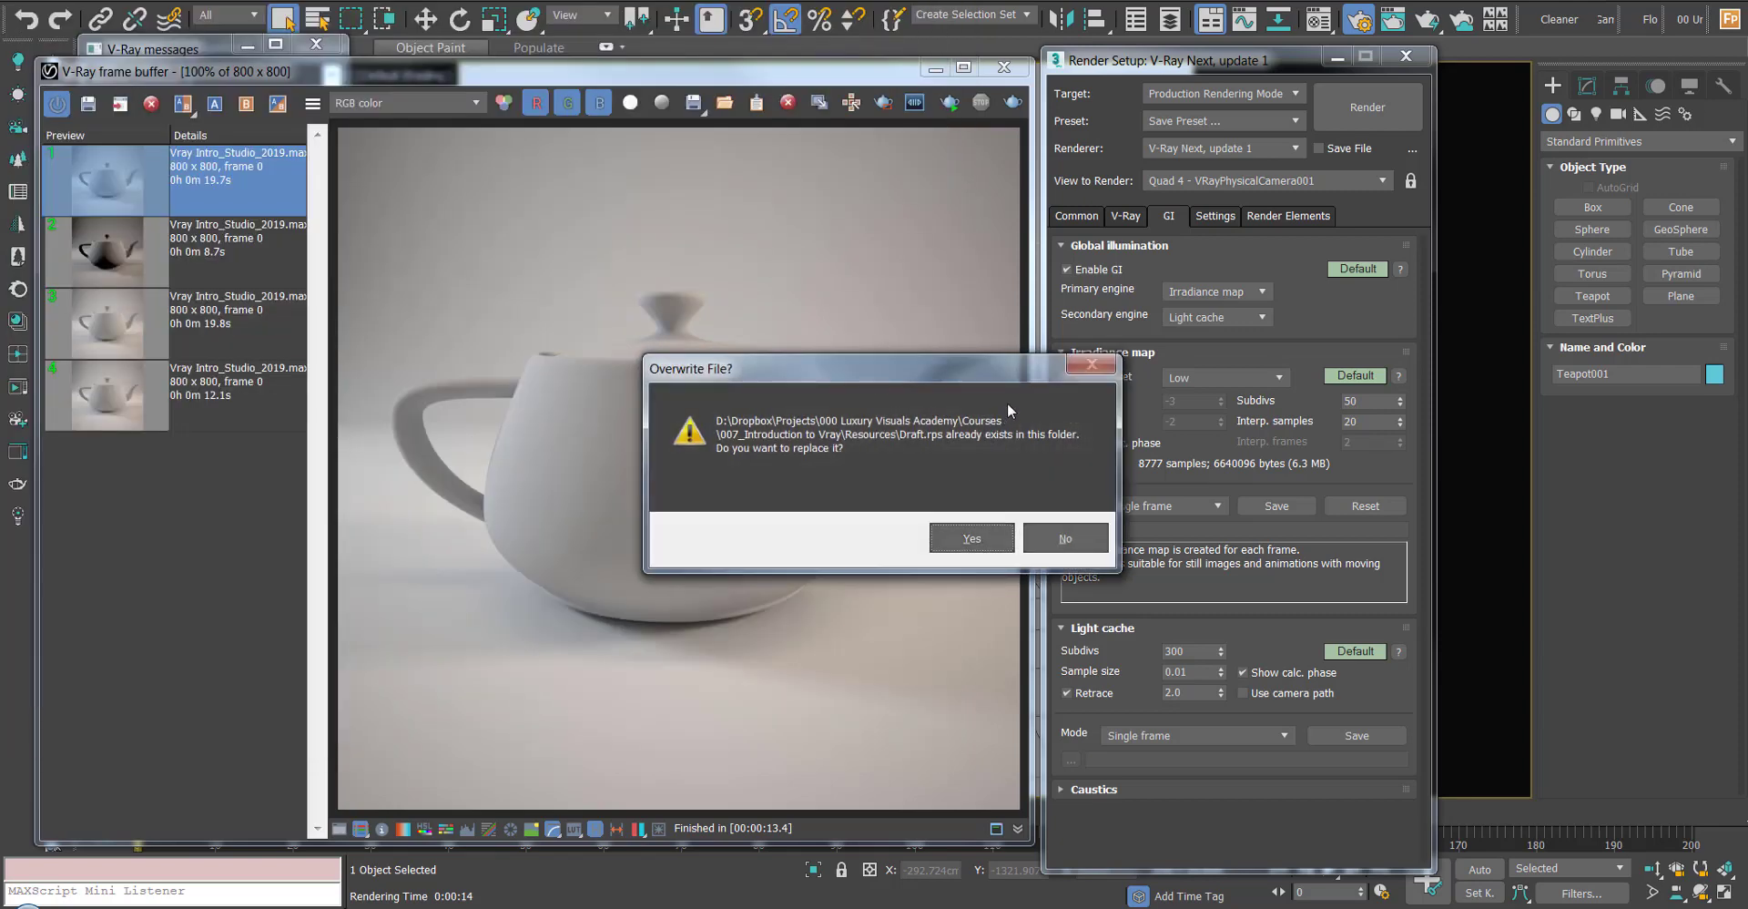
{"action": "left_click", "coordinate": [969, 535]}
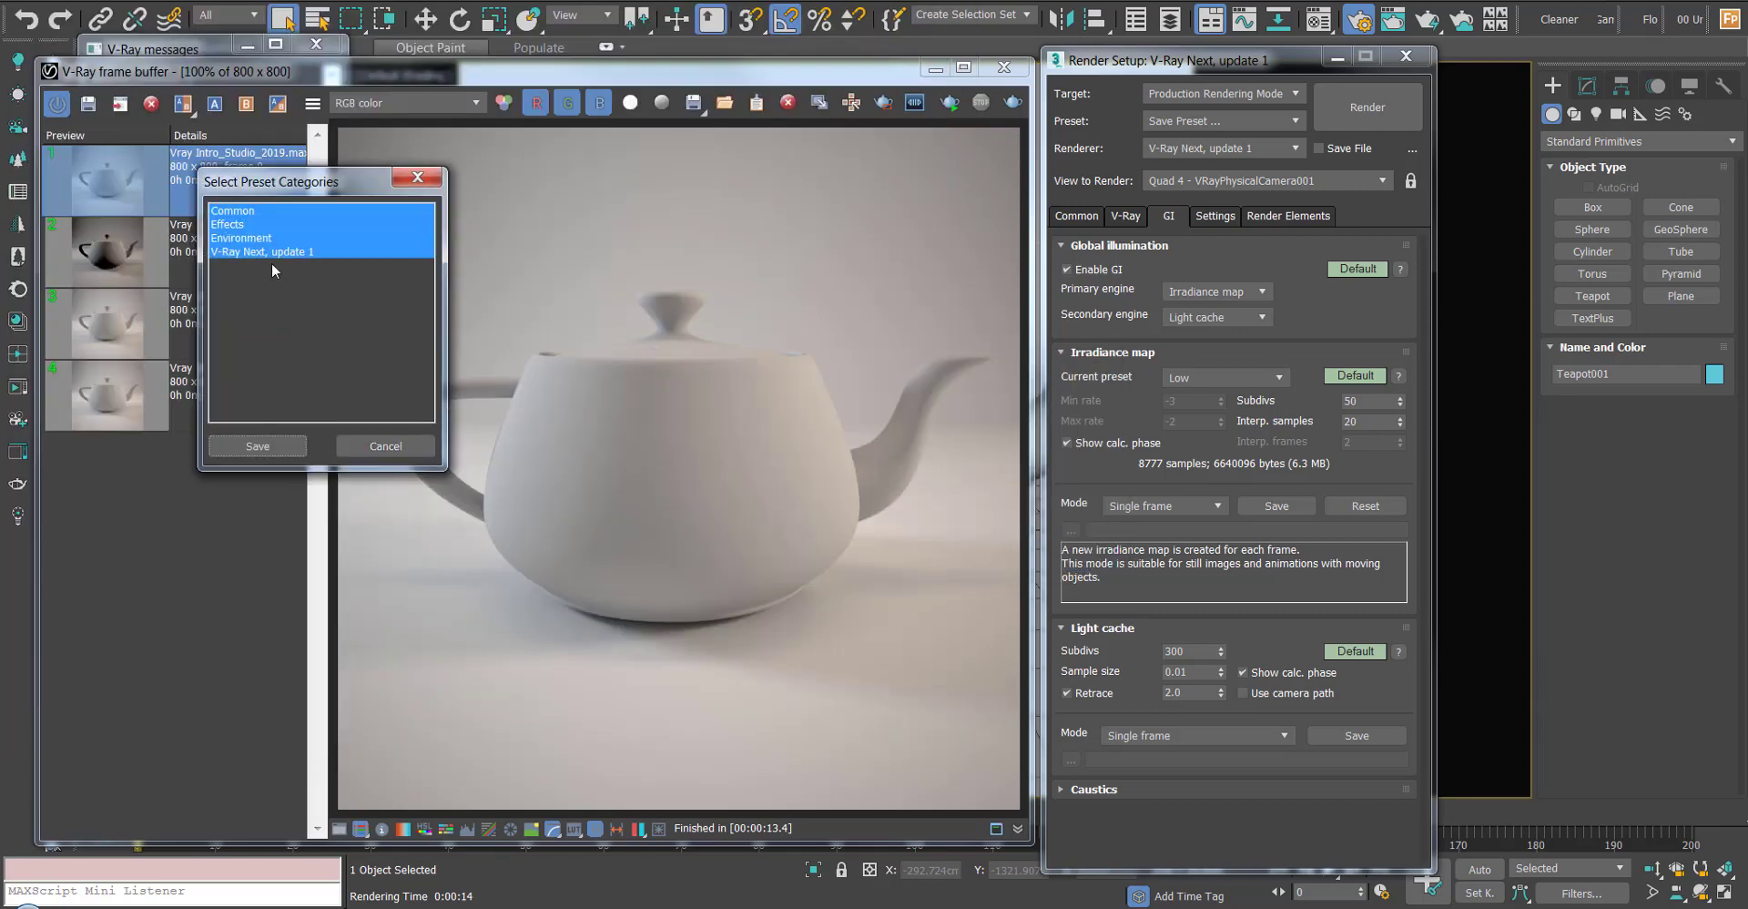
{"action": "left_click_drag", "start_coordinate": [343, 176], "coordinate": [497, 148]}
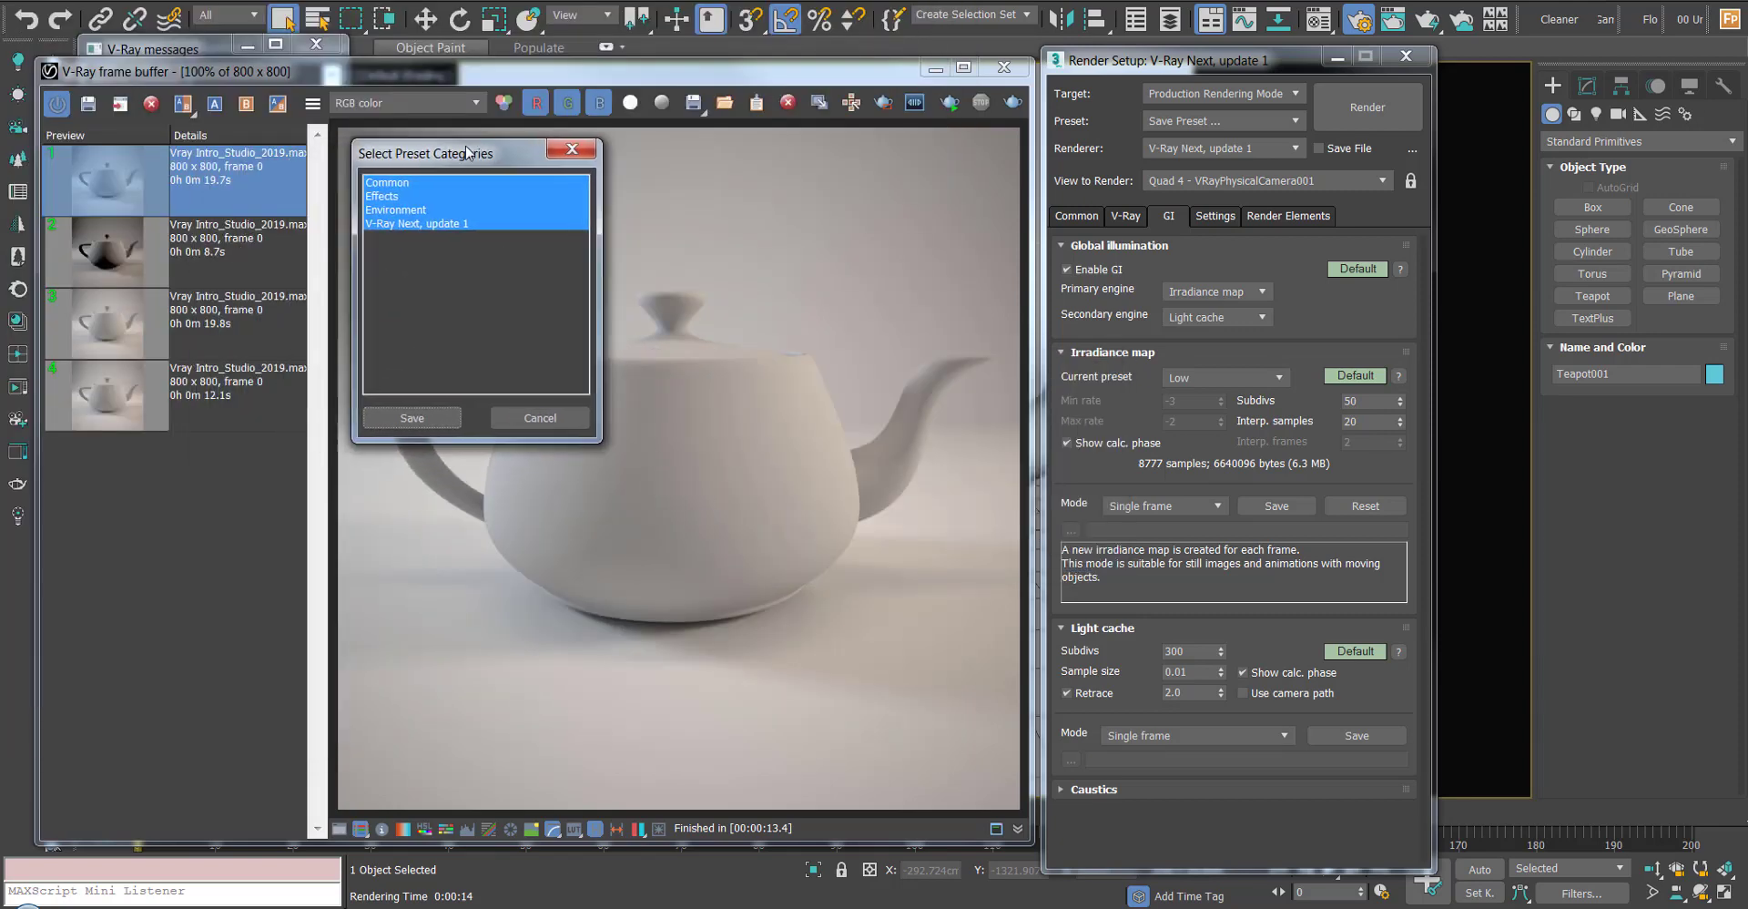
{"action": "left_click", "coordinate": [447, 225]}
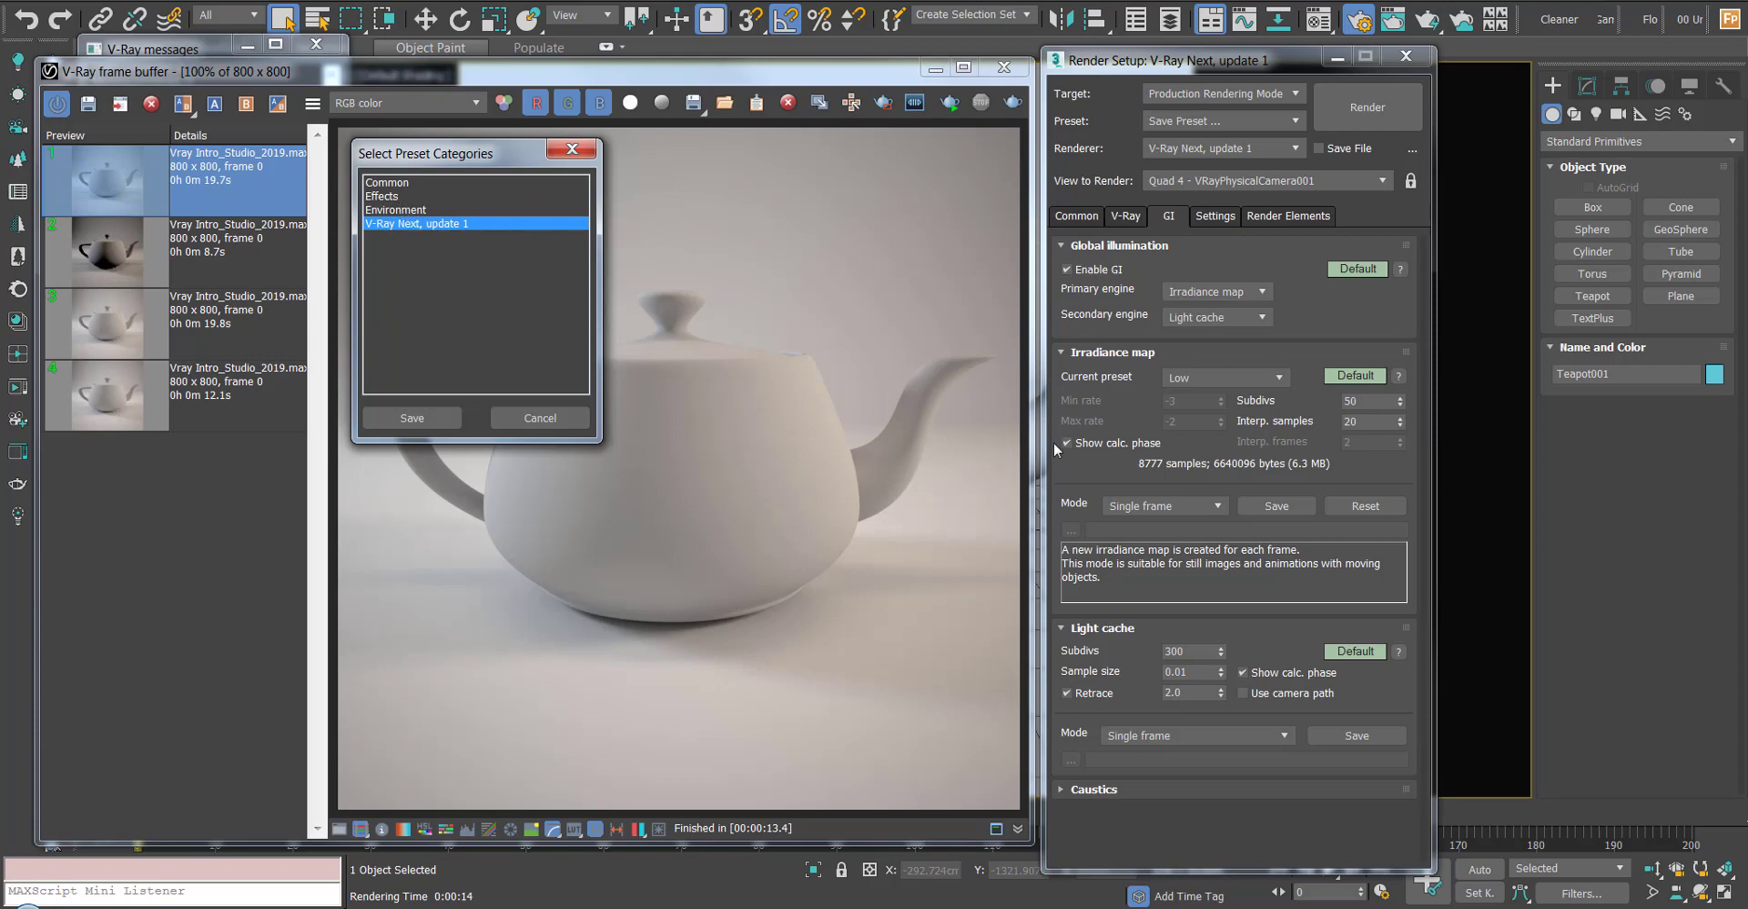
{"action": "left_click", "coordinate": [412, 417]}
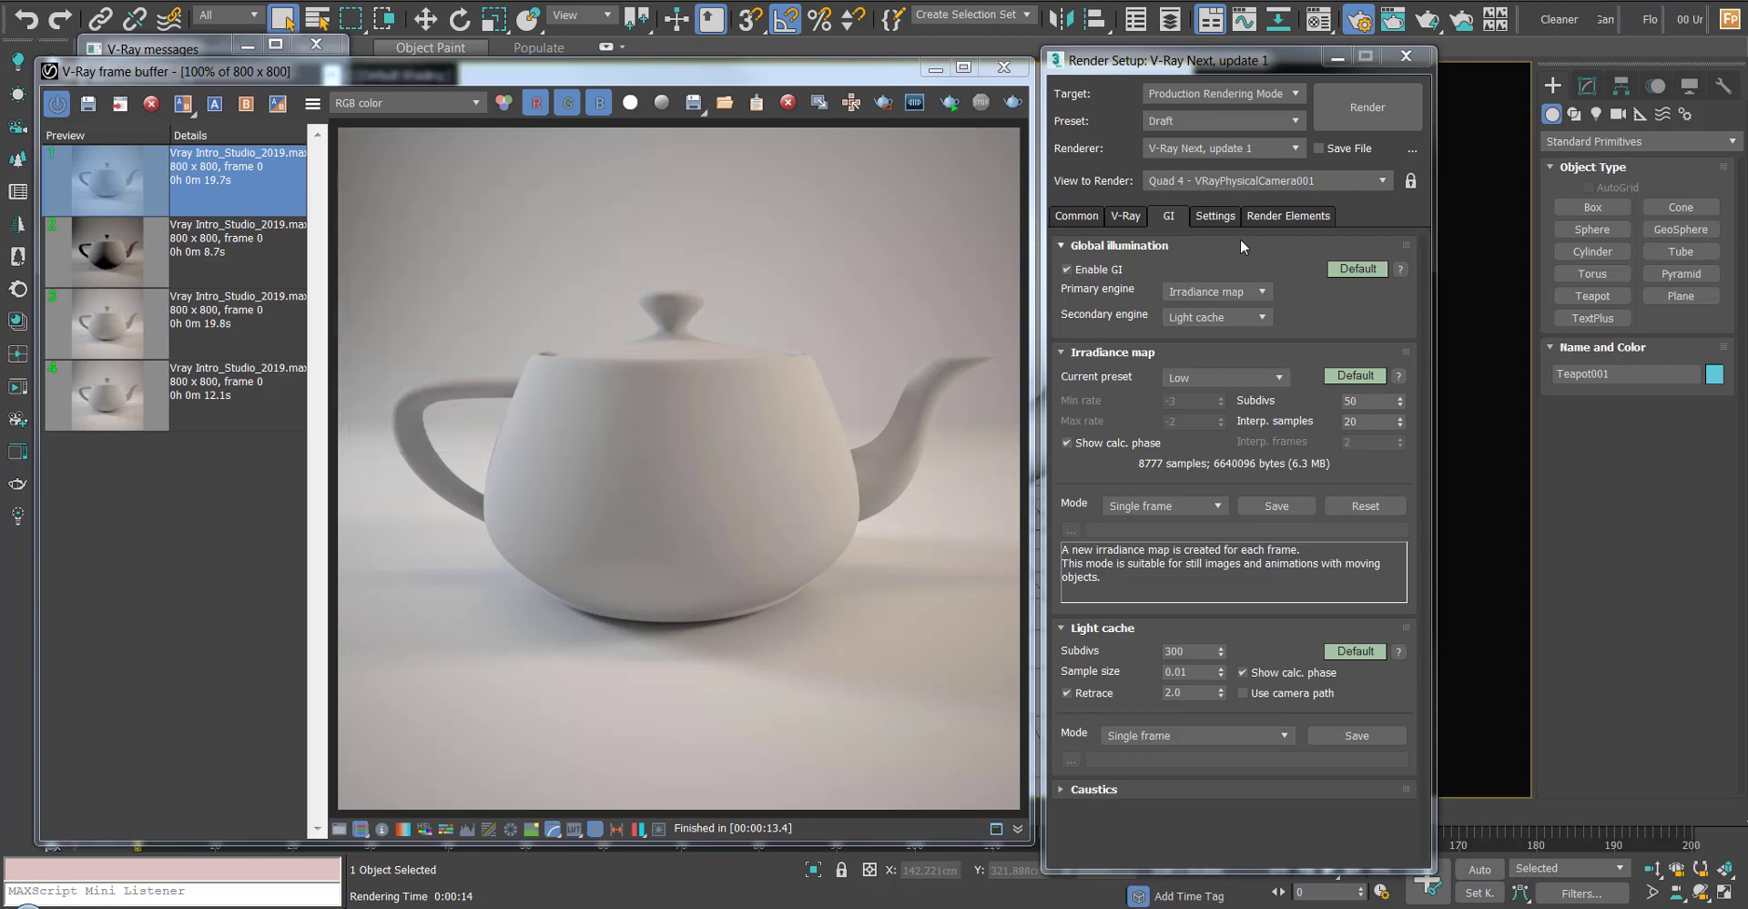
Accept the VFB History Settings and save the 13.3 s Low-preset render as a history entry
{"action": "left_click", "coordinate": [596, 840]}
{"action": "left_click", "coordinate": [596, 839]}
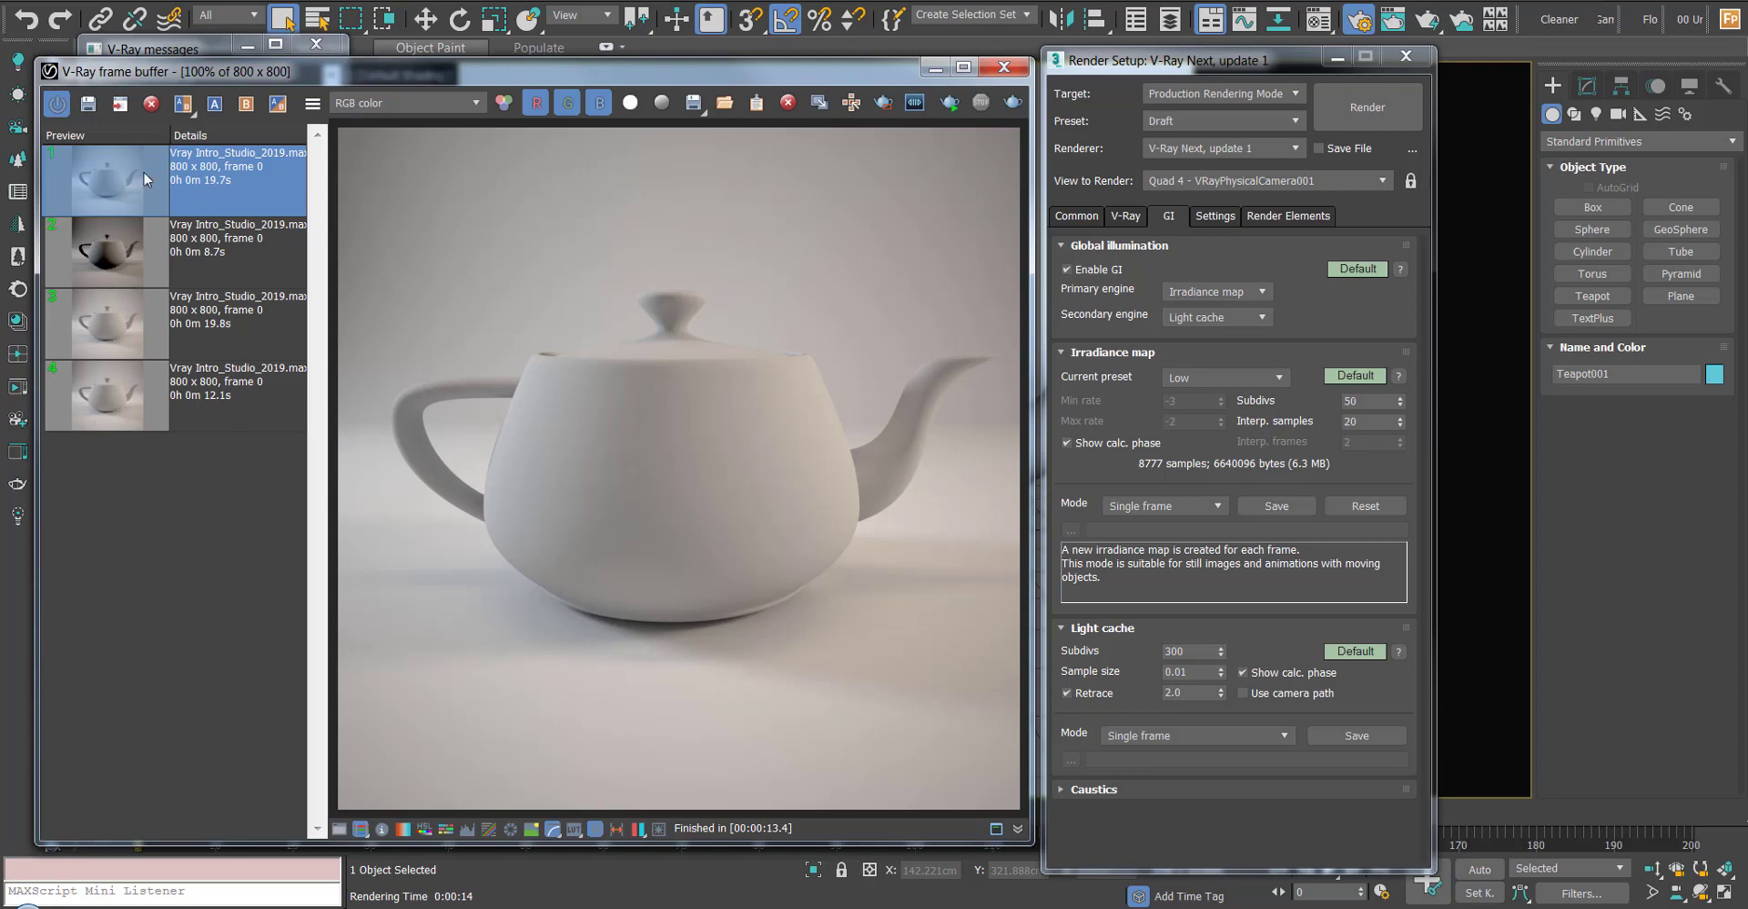
{"action": "left_click", "coordinate": [312, 103]}
{"action": "left_click", "coordinate": [335, 132]}
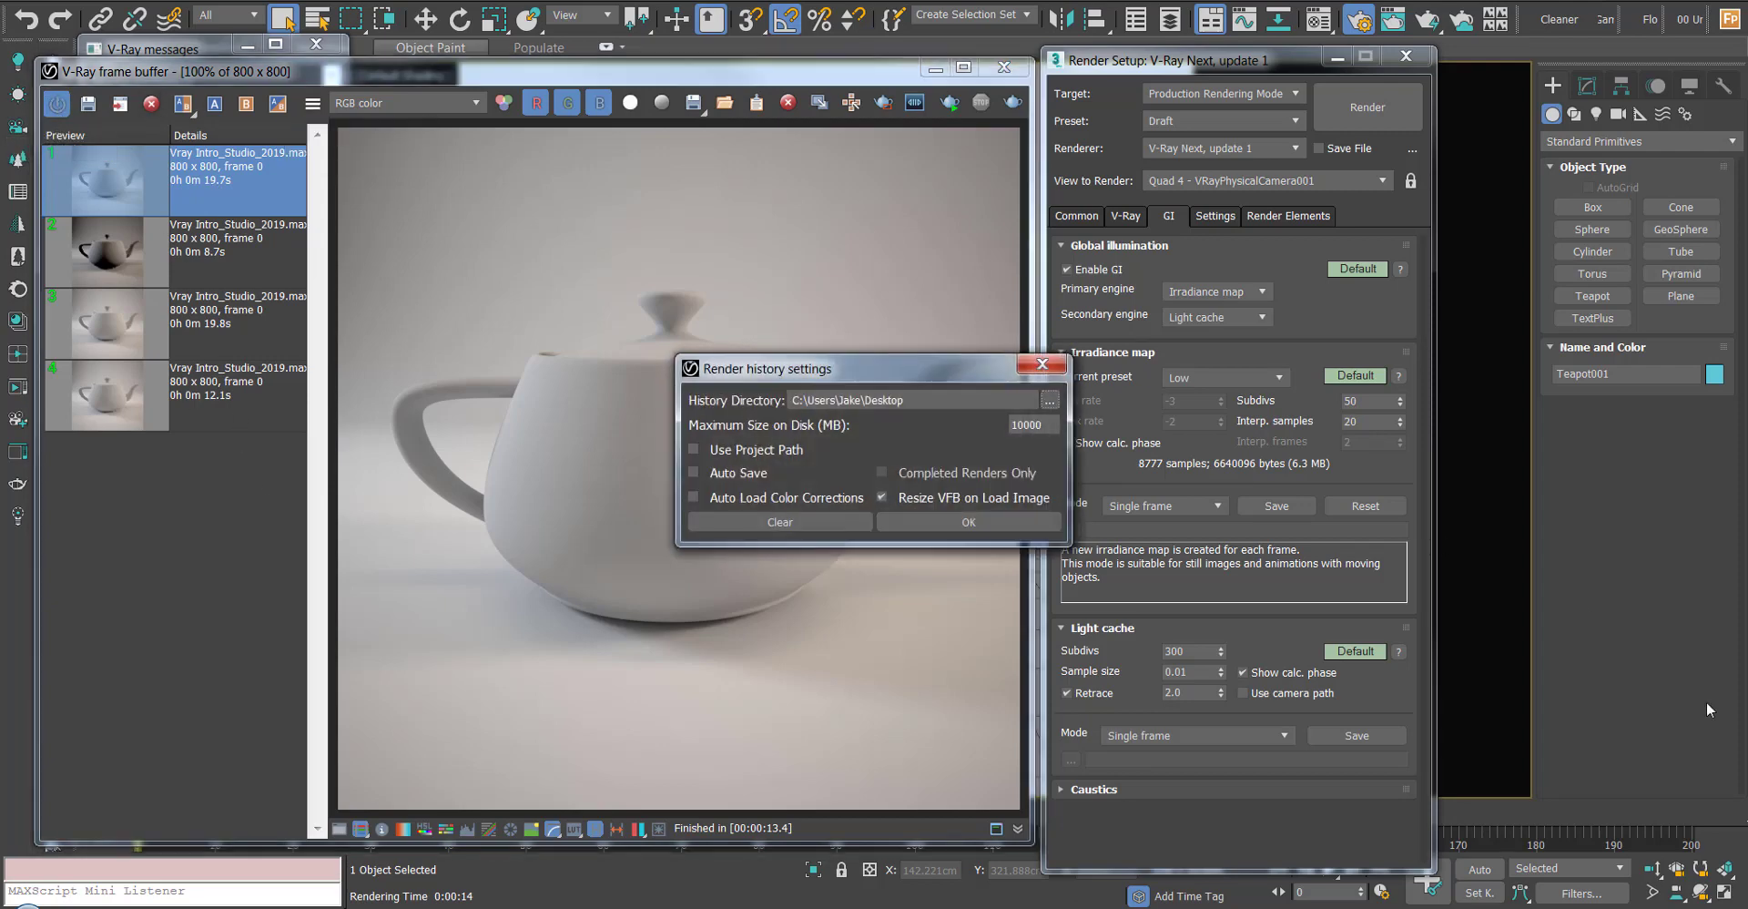
{"action": "left_click", "coordinate": [968, 523]}
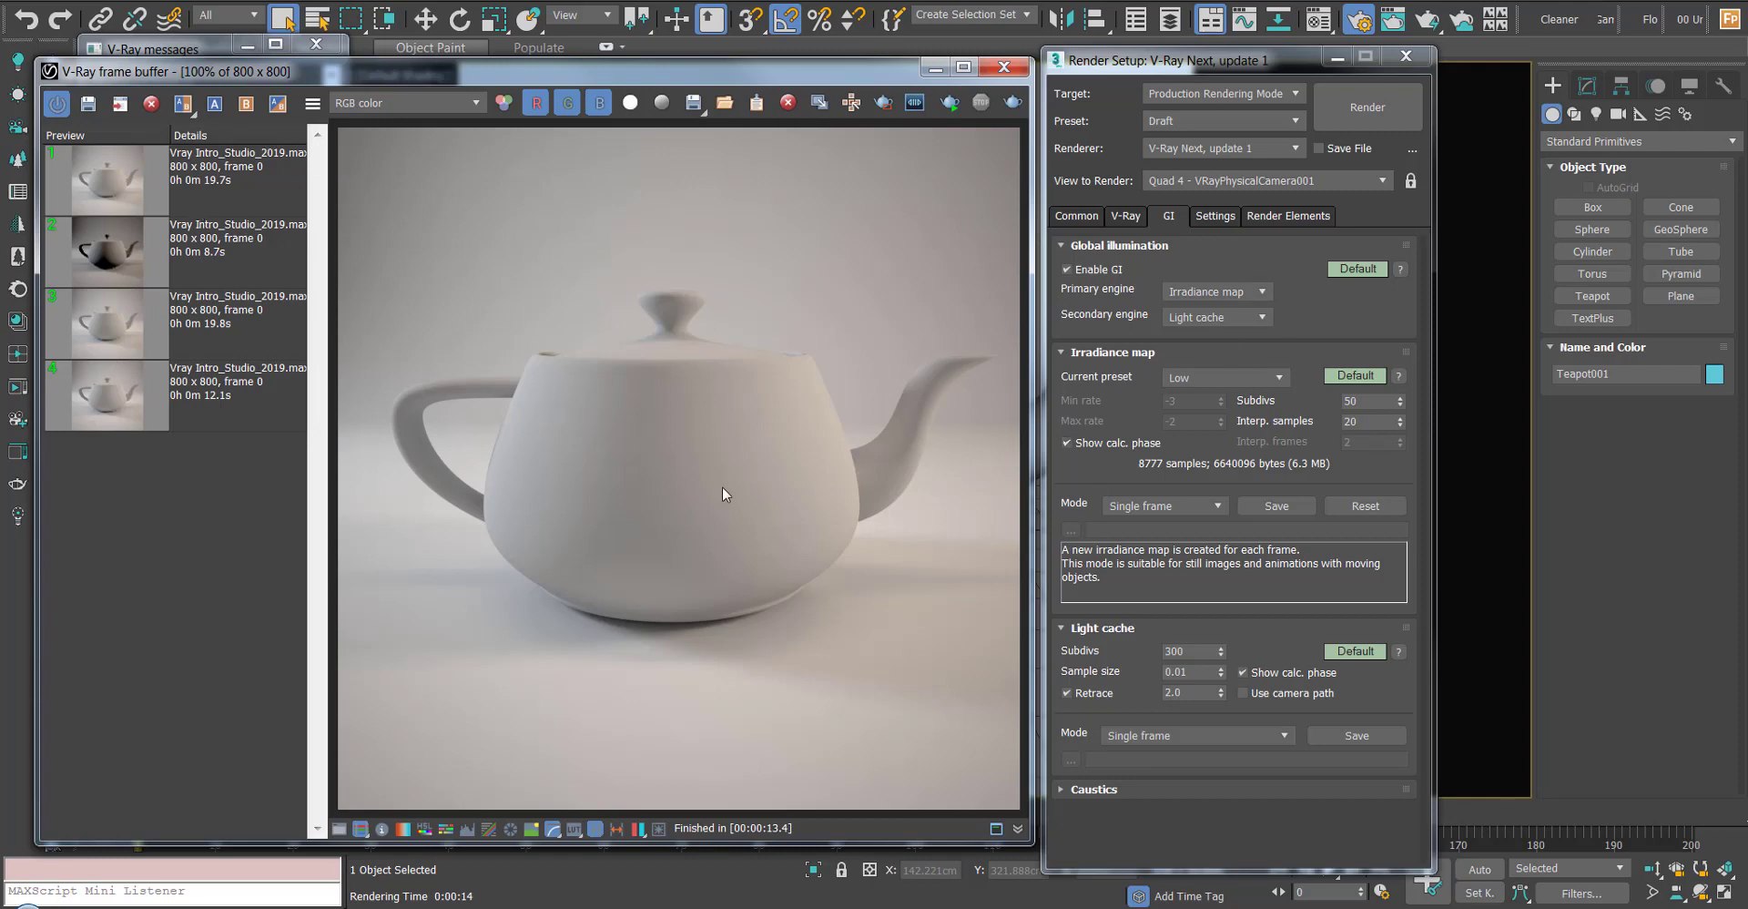
{"action": "left_click", "coordinate": [88, 106]}
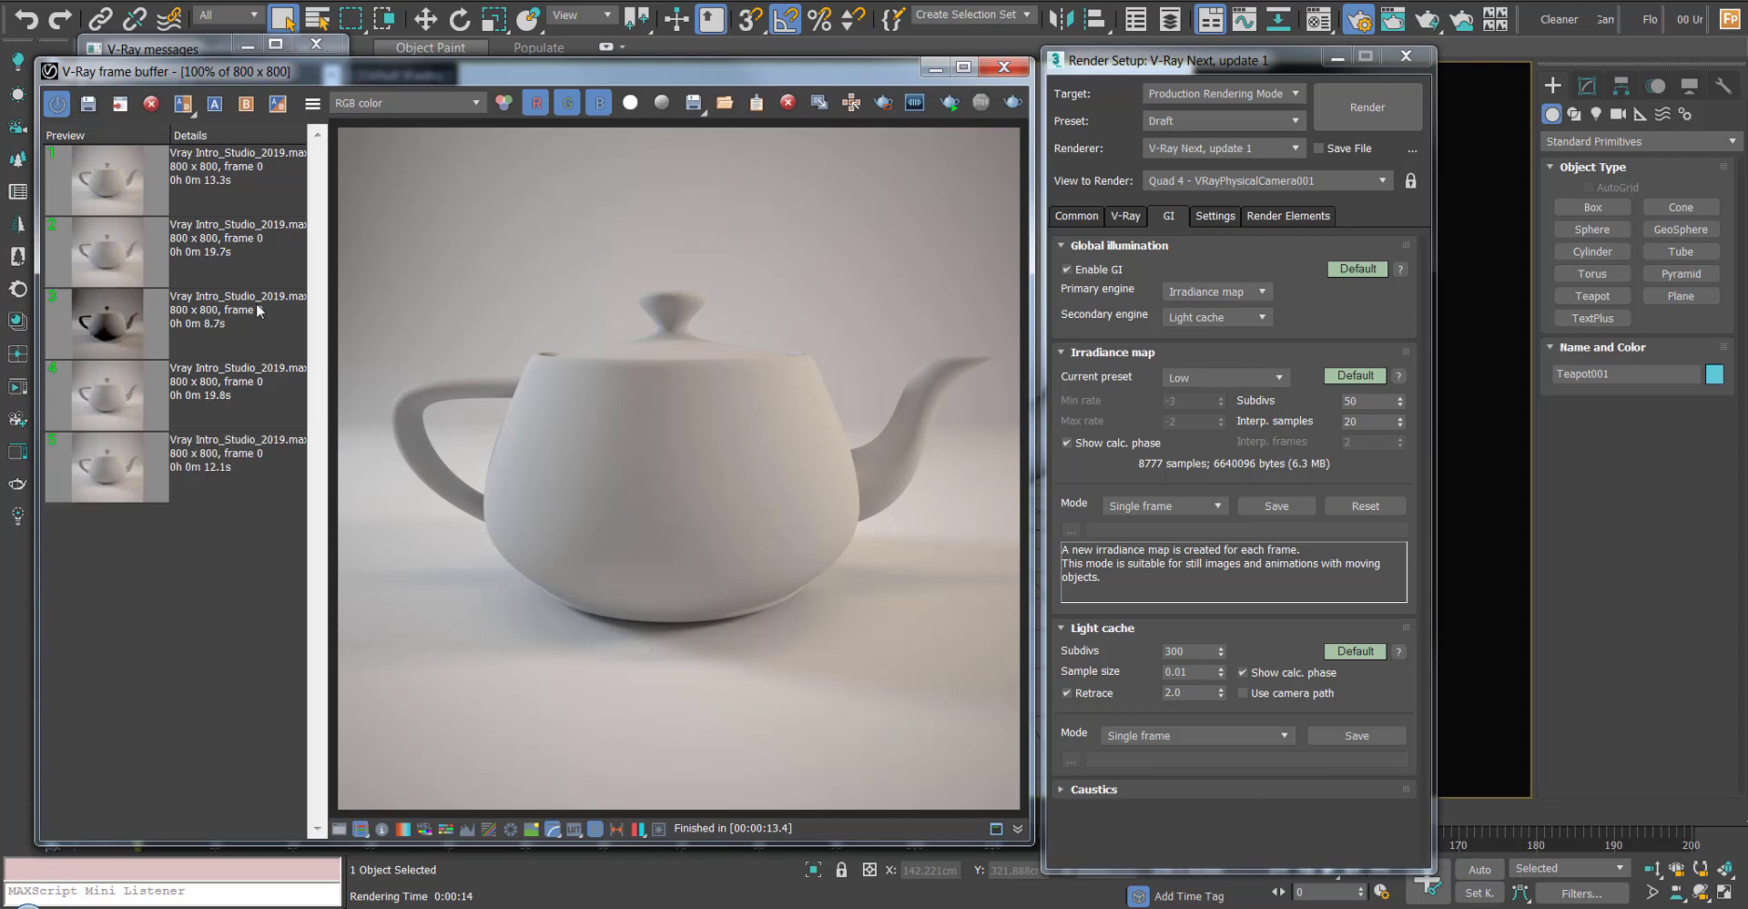
{"action": "left_click", "coordinate": [155, 167]}
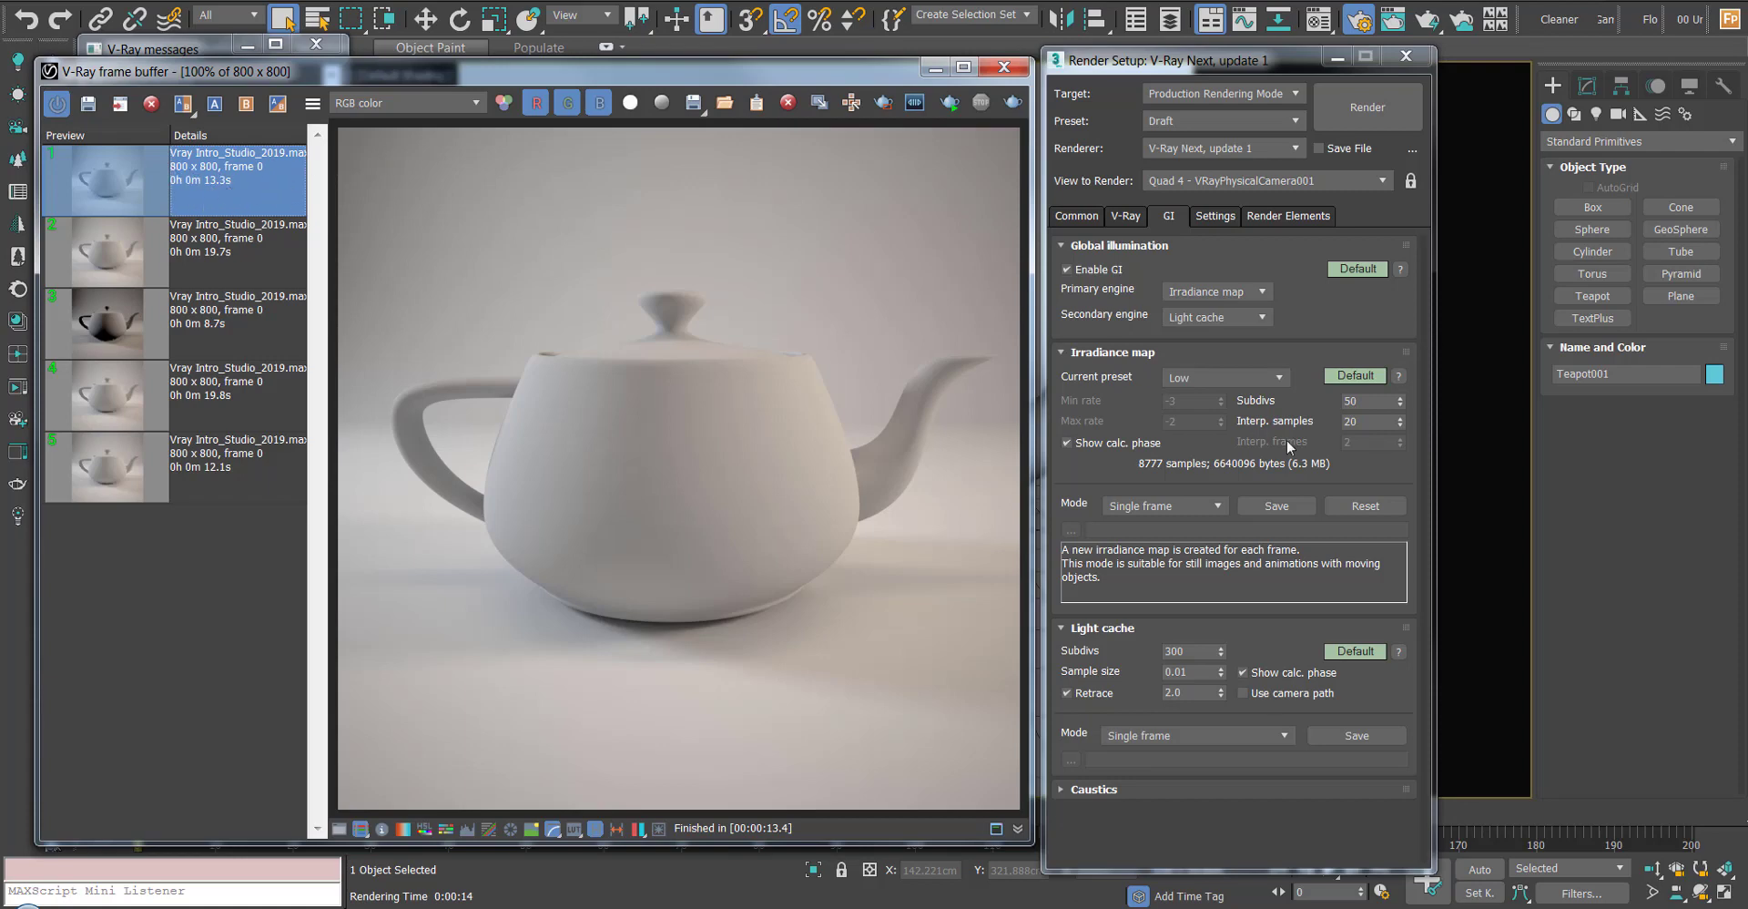
Set irradiance preset High and light cache subdivs 1000, render (21.4 s) and save to history
{"action": "mouse_move", "coordinate": [1226, 378]}
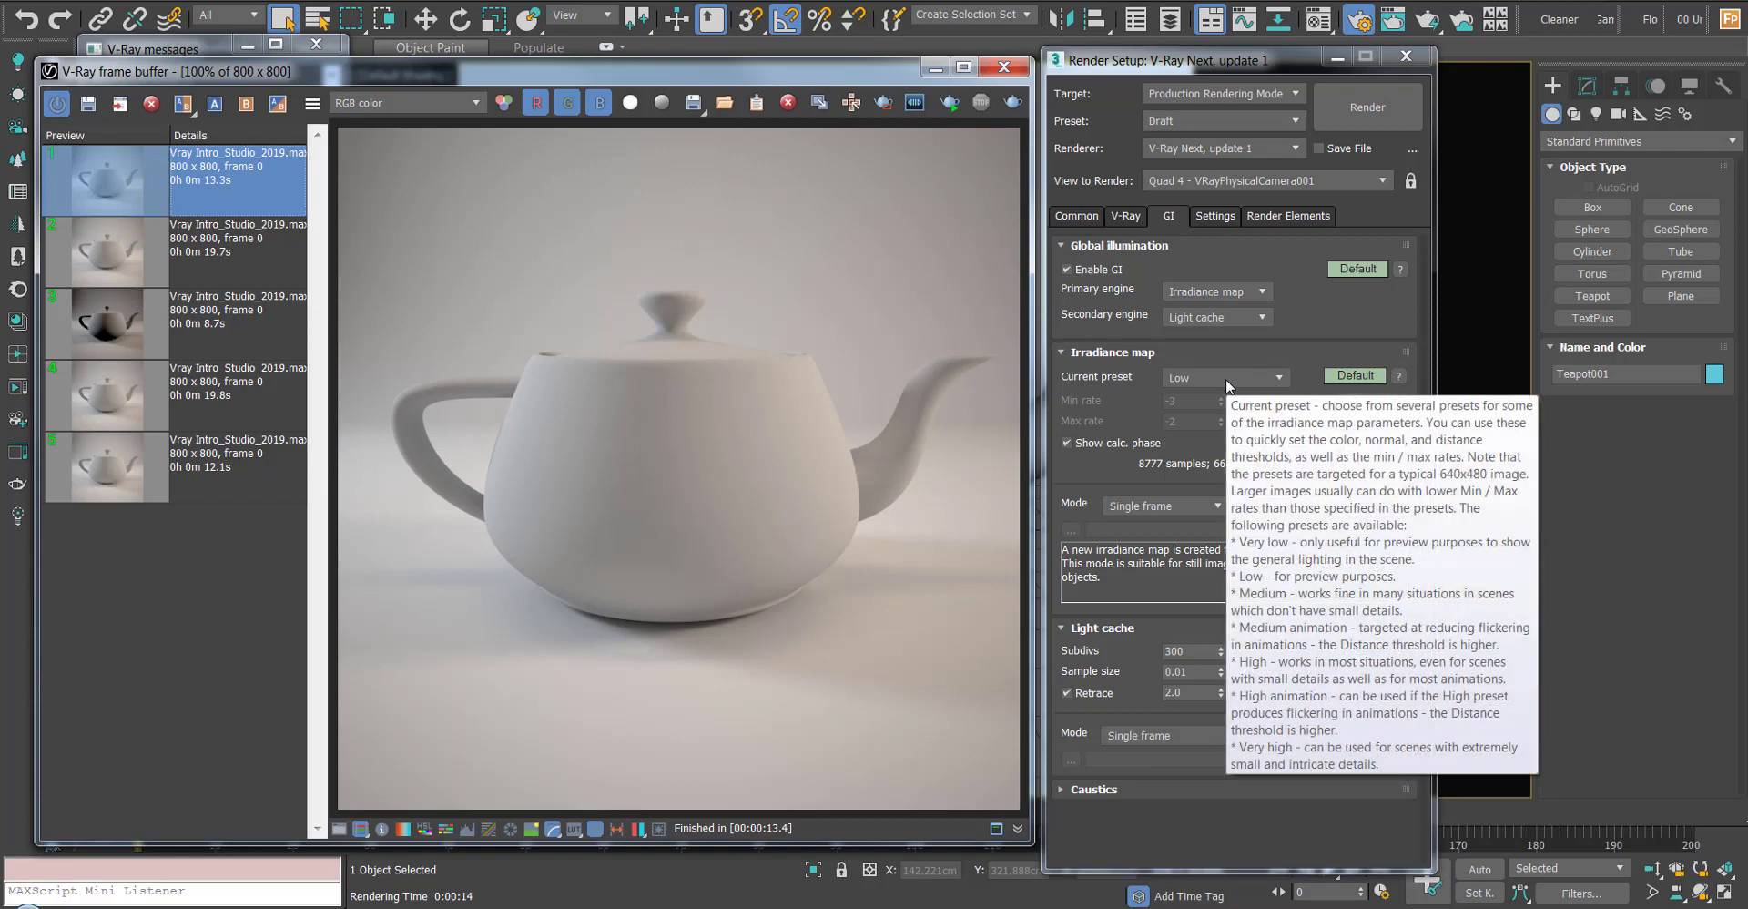
{"action": "left_click", "coordinate": [1225, 379]}
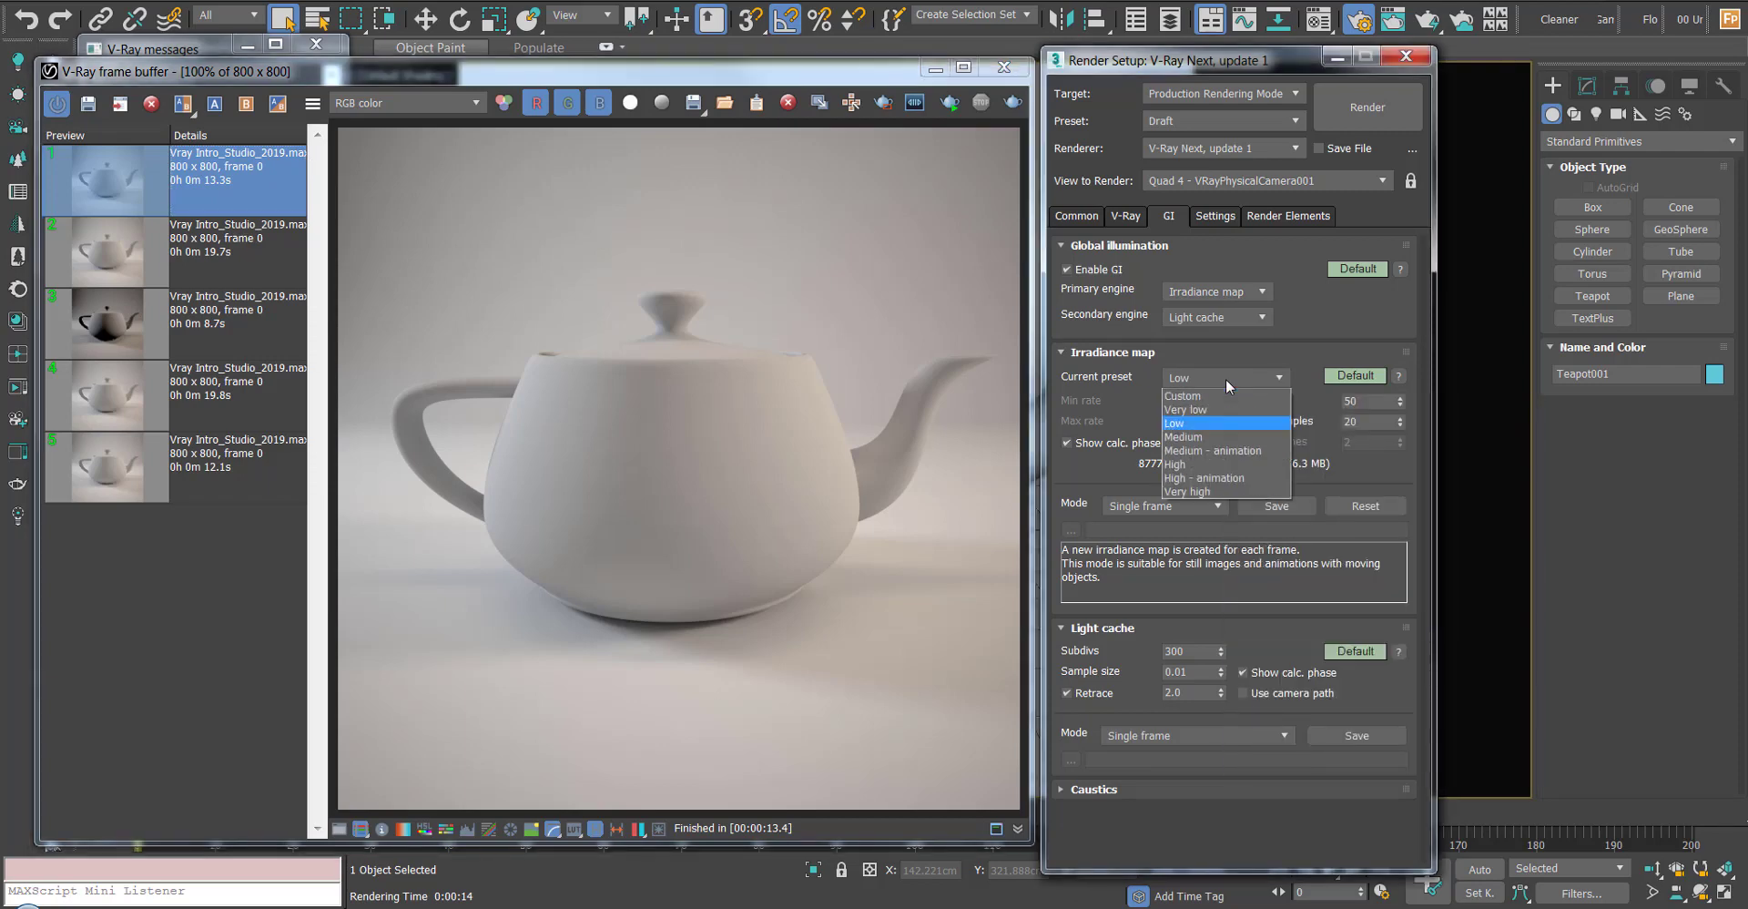
{"action": "left_click", "coordinate": [1202, 464]}
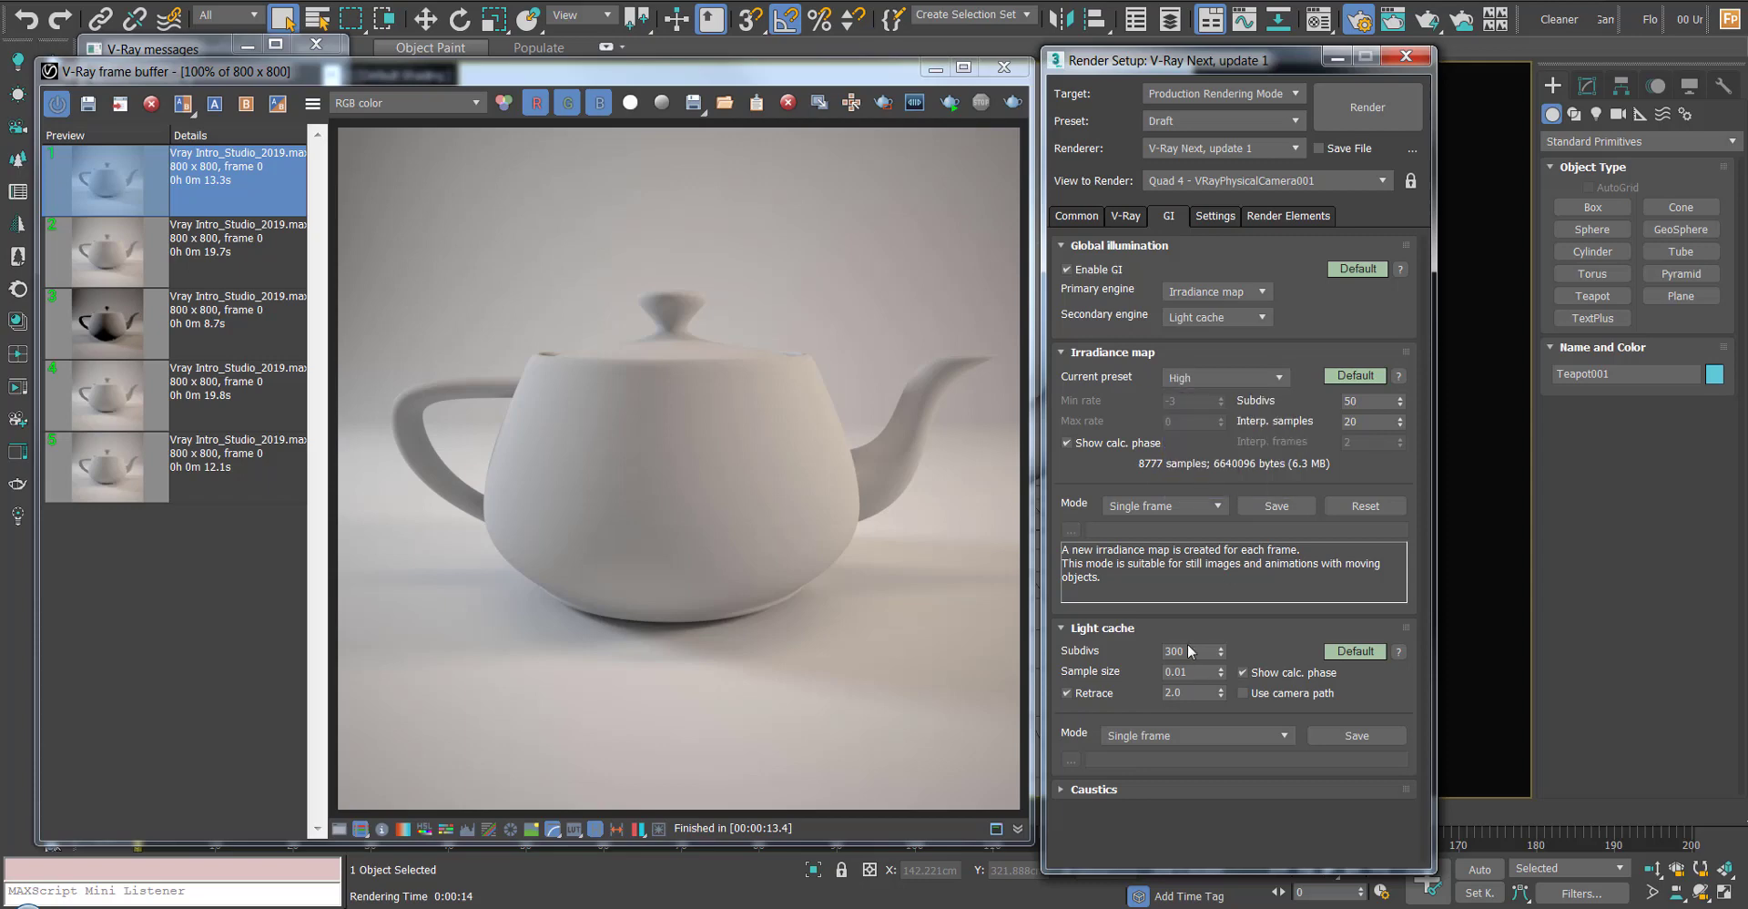
{"action": "left_click", "coordinate": [1193, 651]}
{"action": "type", "text": "1000"}
{"action": "key", "text": "Return"}
{"action": "left_click", "coordinate": [1338, 114]}
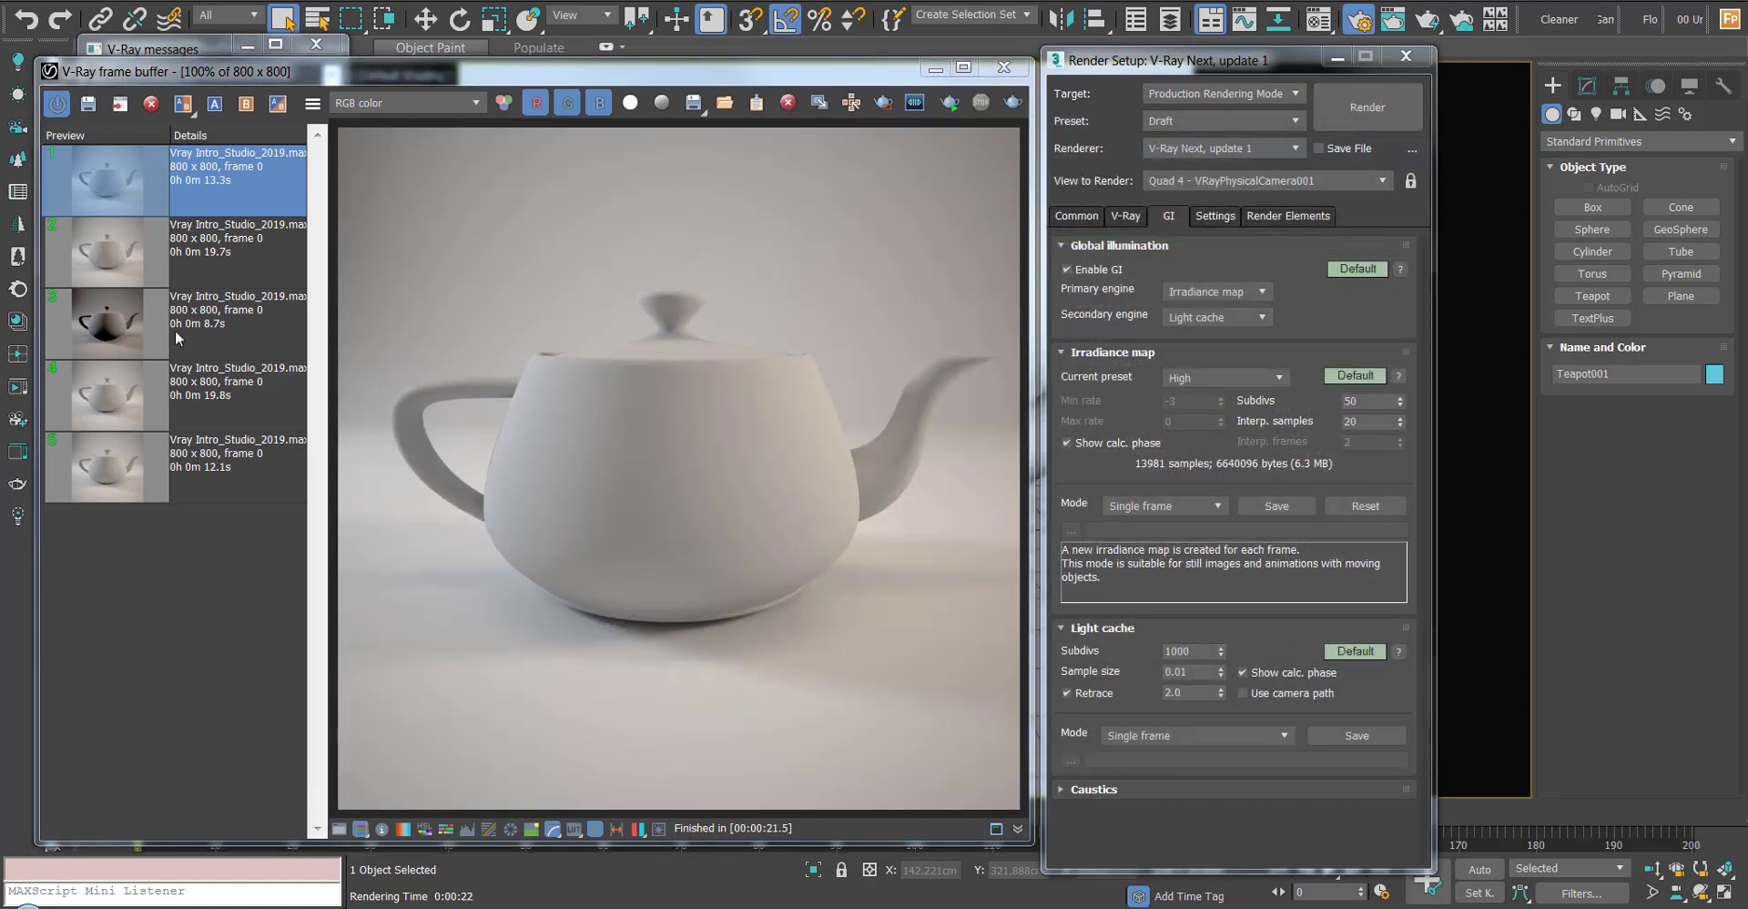
{"action": "left_click", "coordinate": [92, 106]}
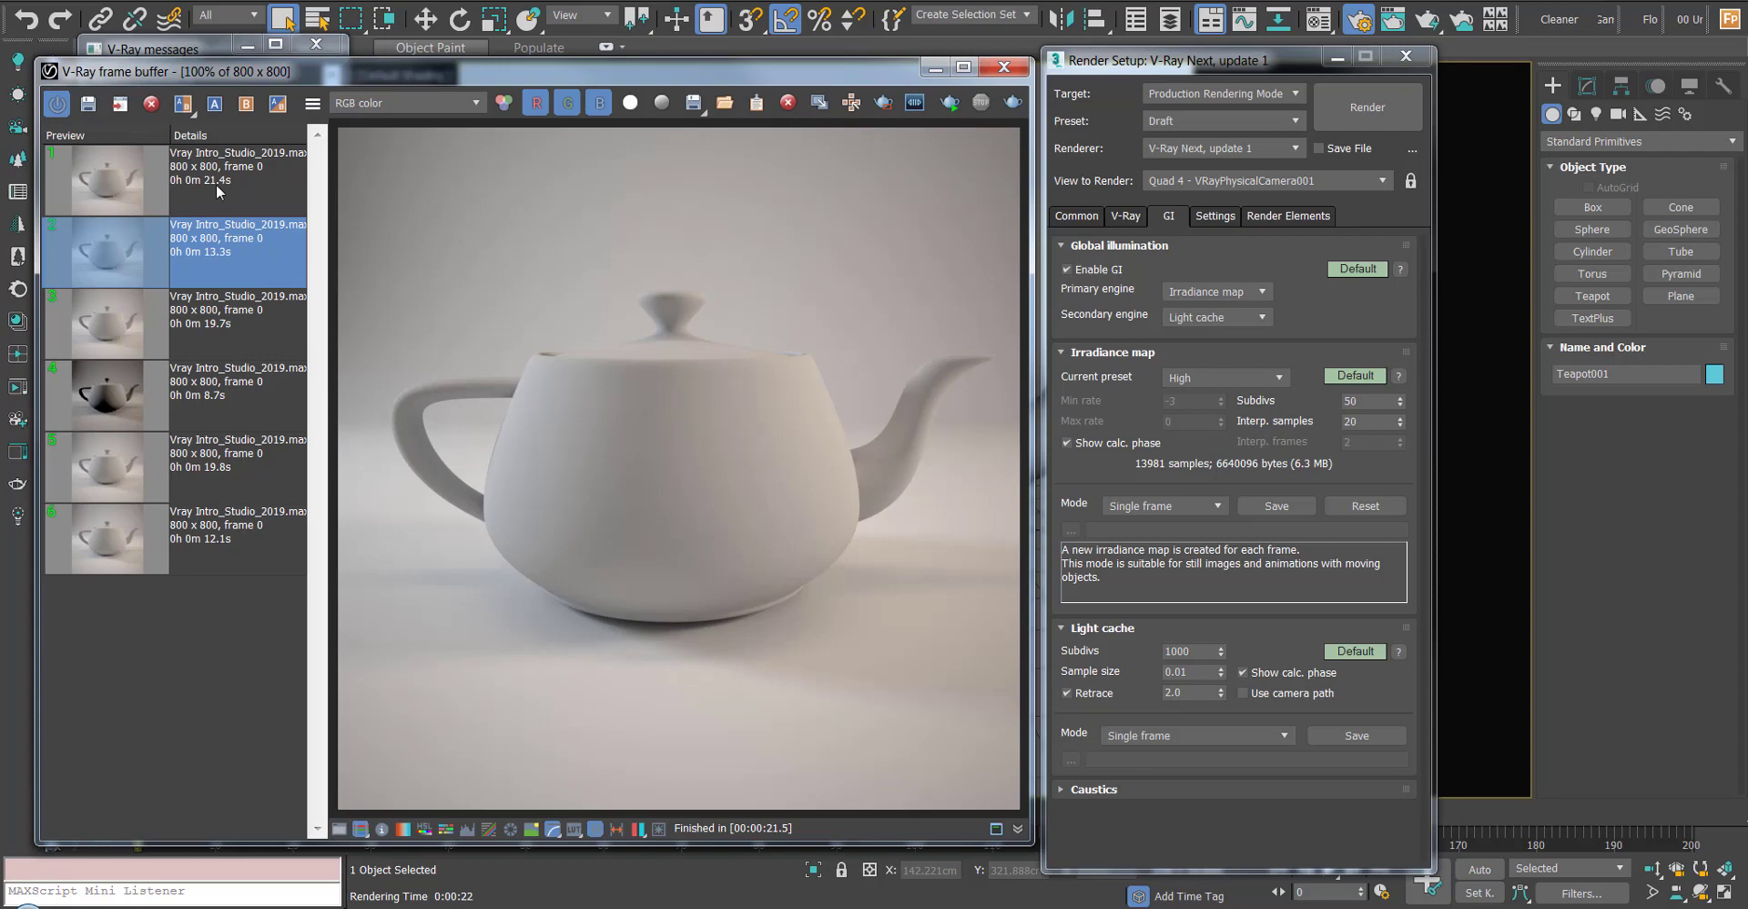
Overwrite High.rps with the current settings, storing only the 'V-Ray Next, update 1' category
{"action": "left_click", "coordinate": [1222, 121]}
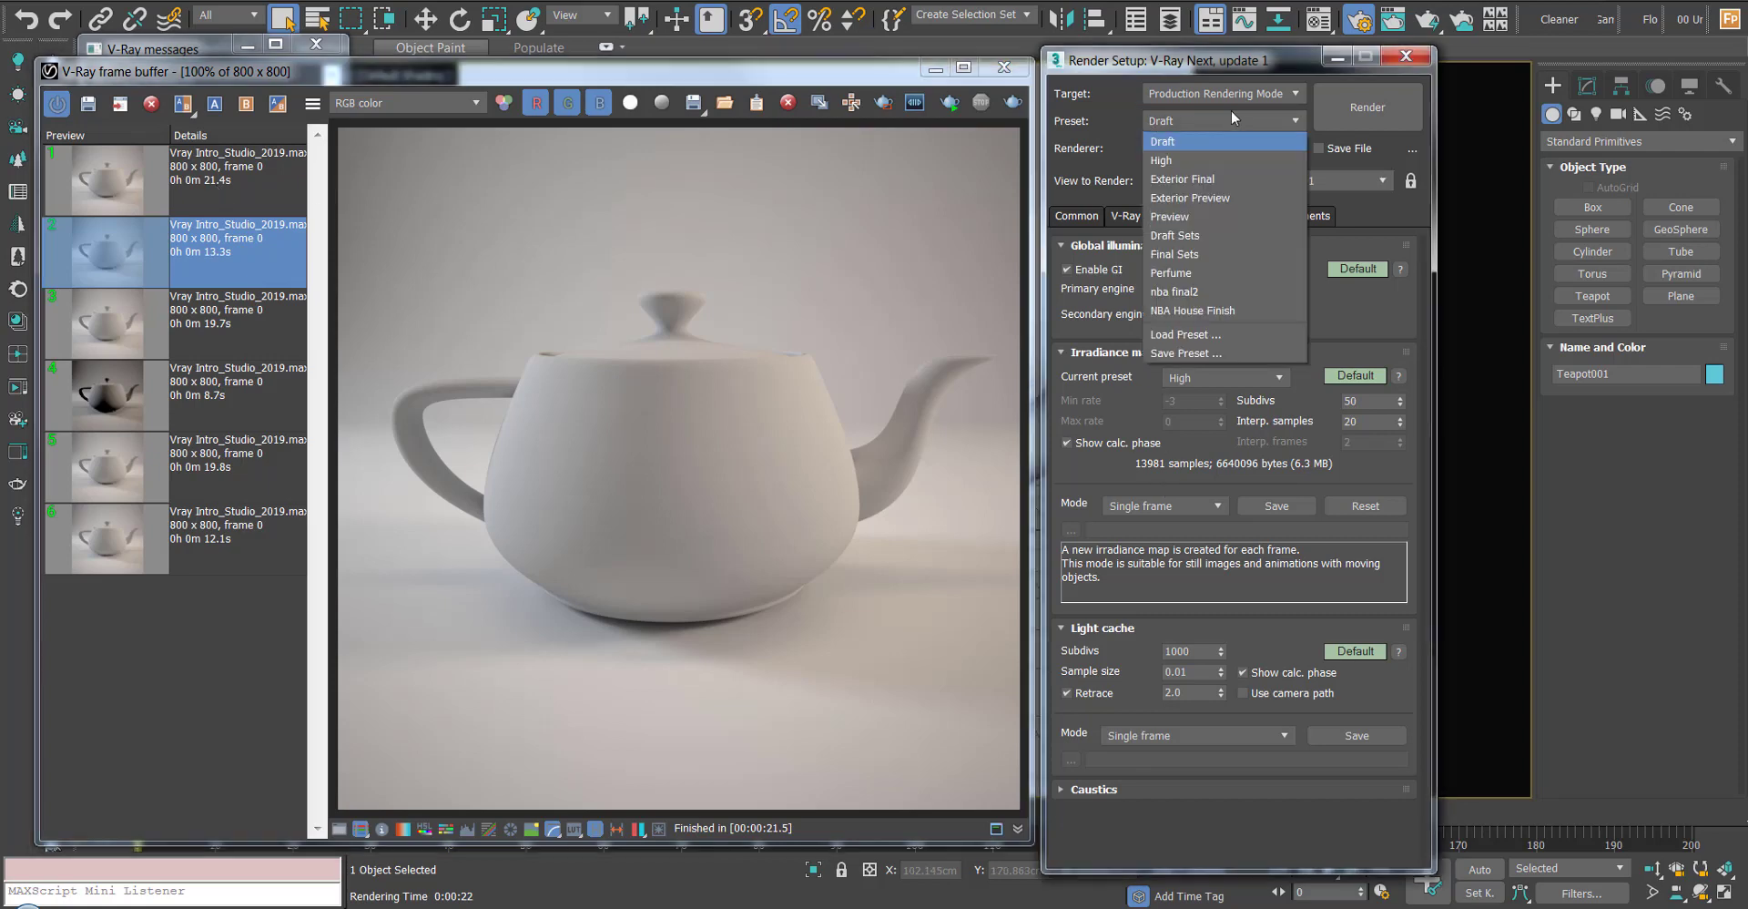
{"action": "left_click", "coordinate": [1204, 354]}
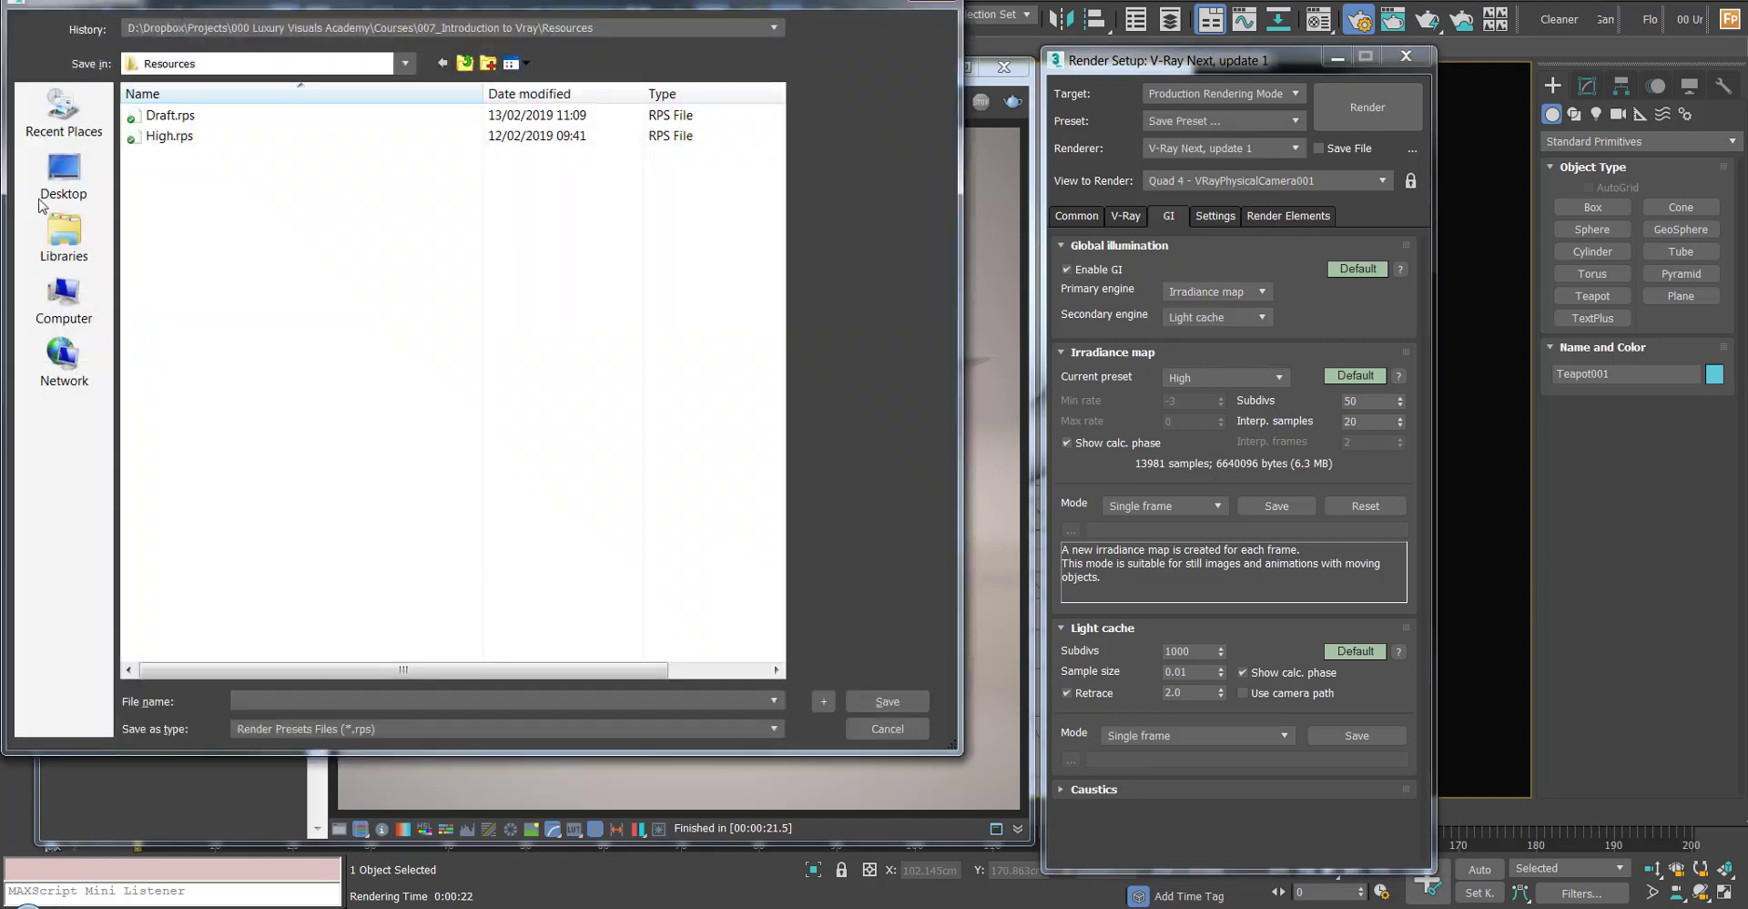
{"action": "left_click", "coordinate": [171, 135]}
{"action": "left_click", "coordinate": [887, 701]}
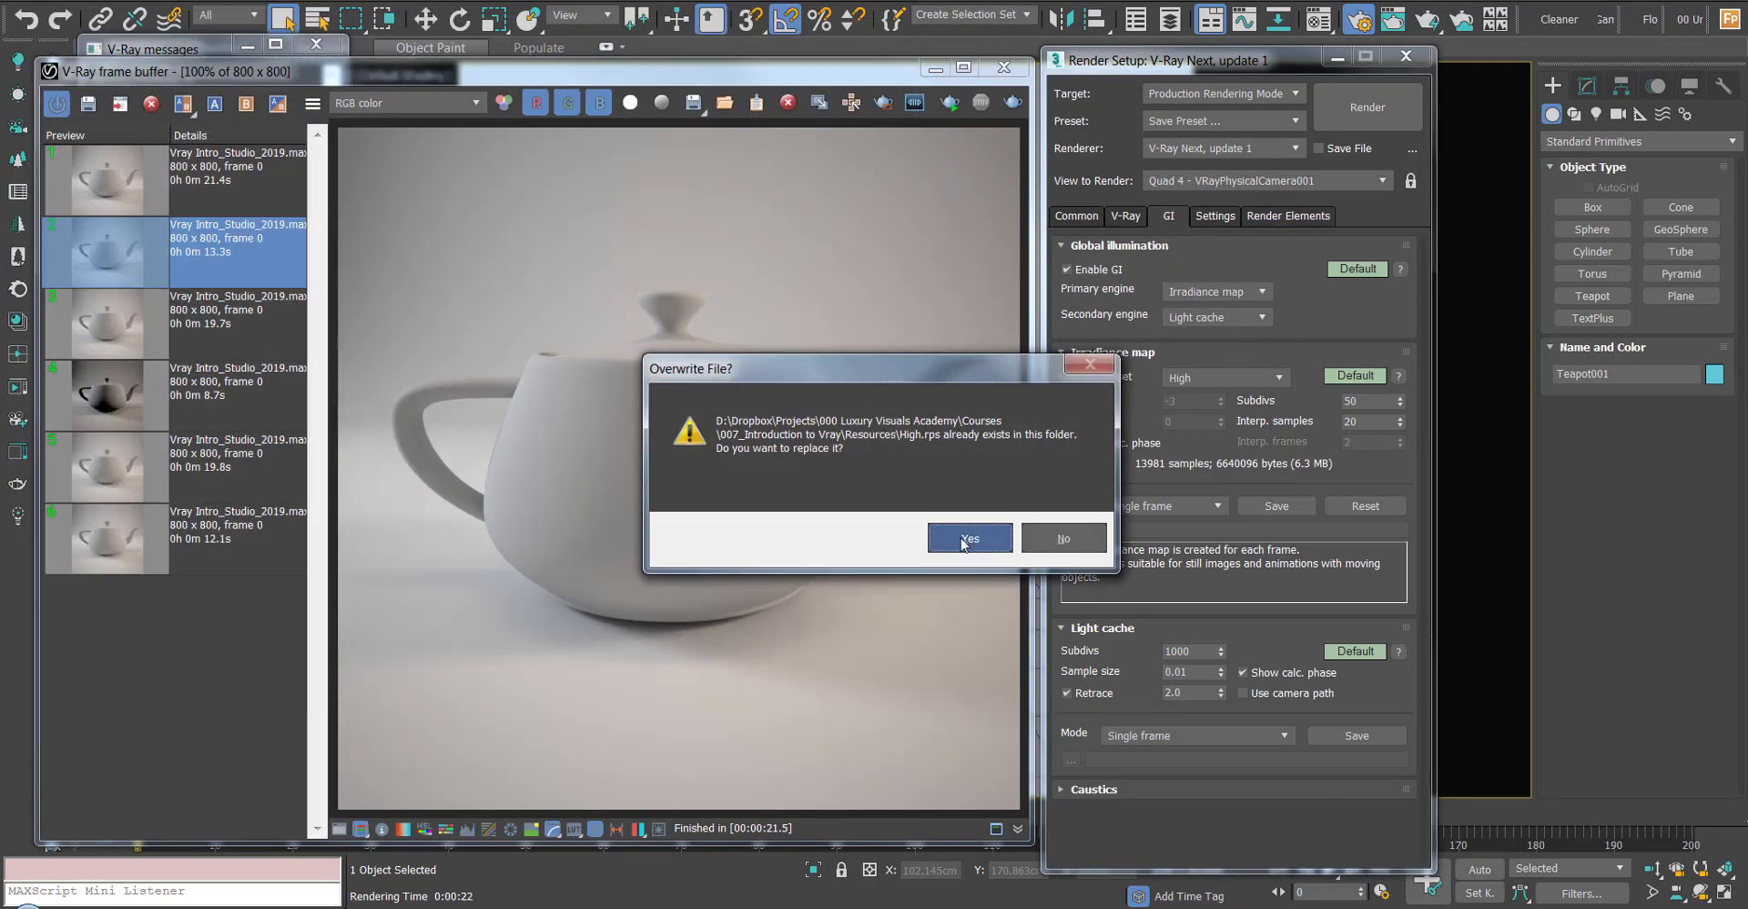
{"action": "left_click", "coordinate": [965, 533]}
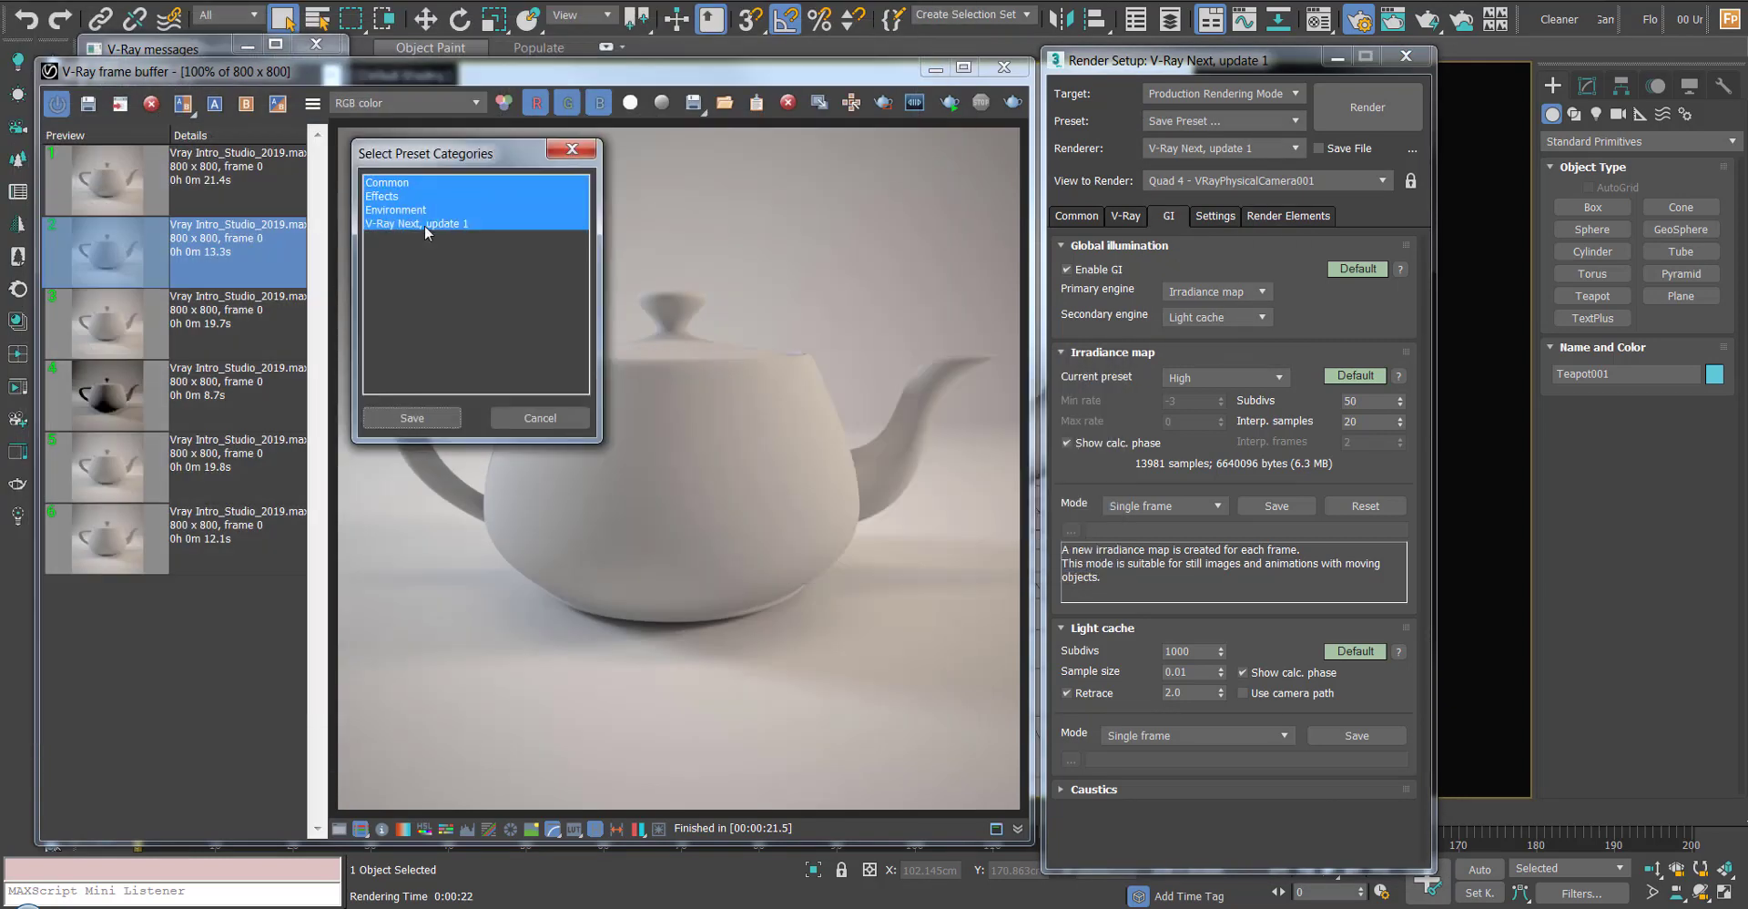
{"action": "left_click", "coordinate": [424, 224]}
{"action": "left_click", "coordinate": [413, 418]}
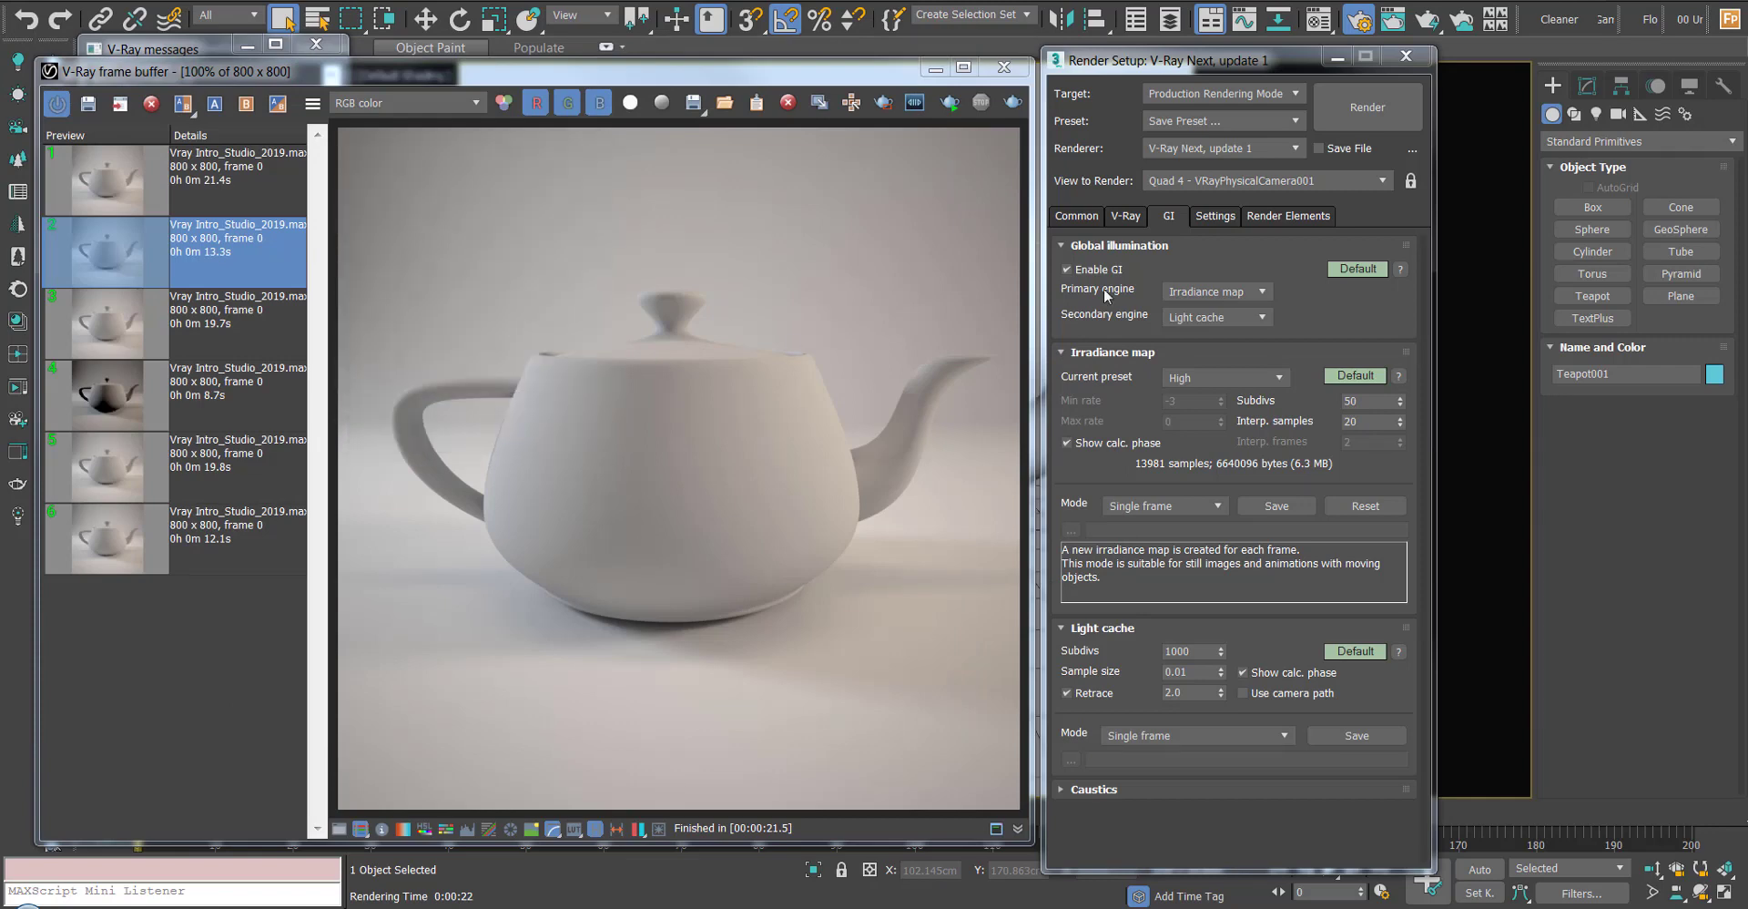
Open Load Preset, select Draft.rps, and cancel without loading it
{"action": "left_click", "coordinate": [1271, 123]}
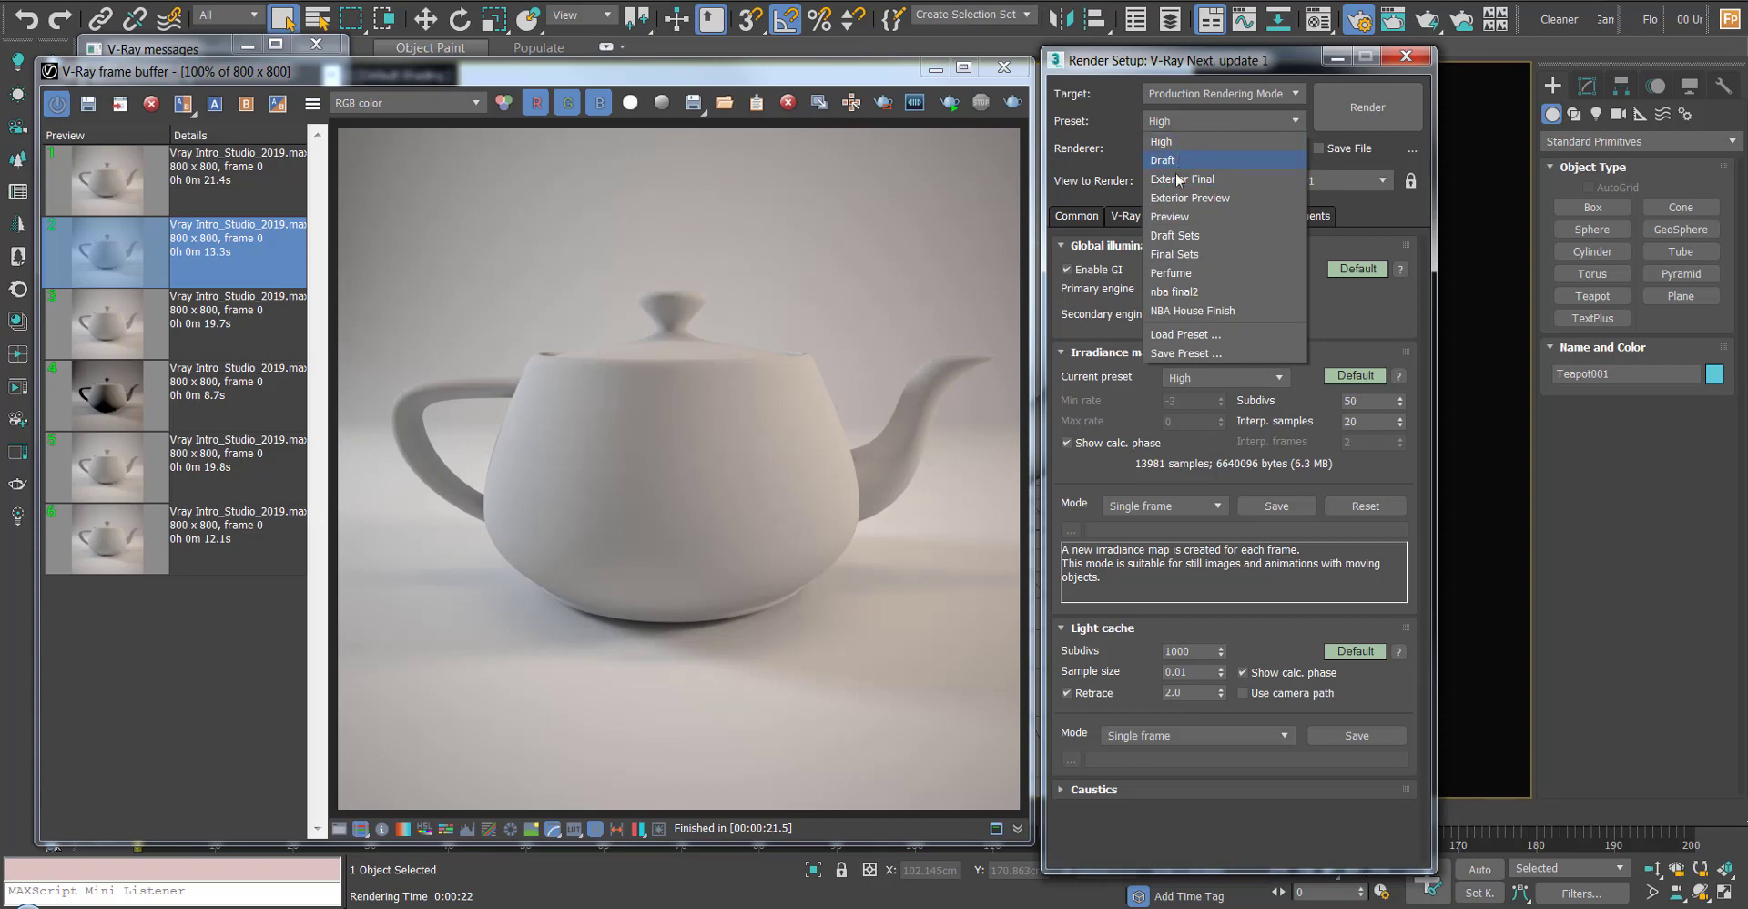
{"action": "left_click", "coordinate": [1195, 333]}
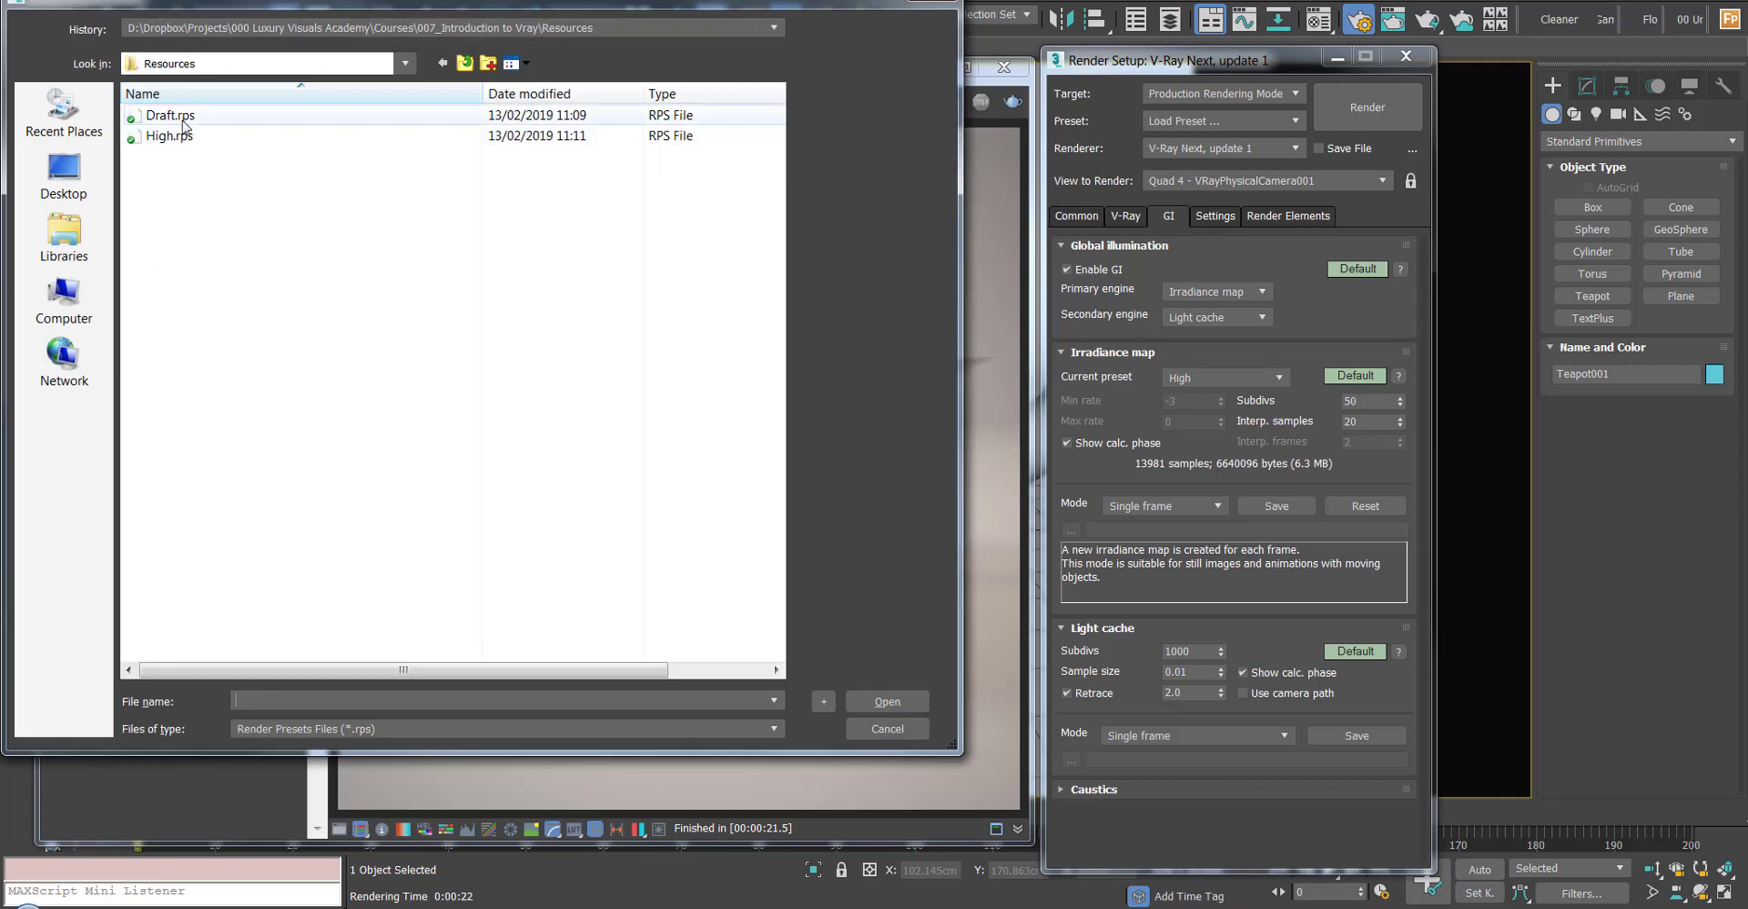
{"action": "left_click", "coordinate": [170, 116]}
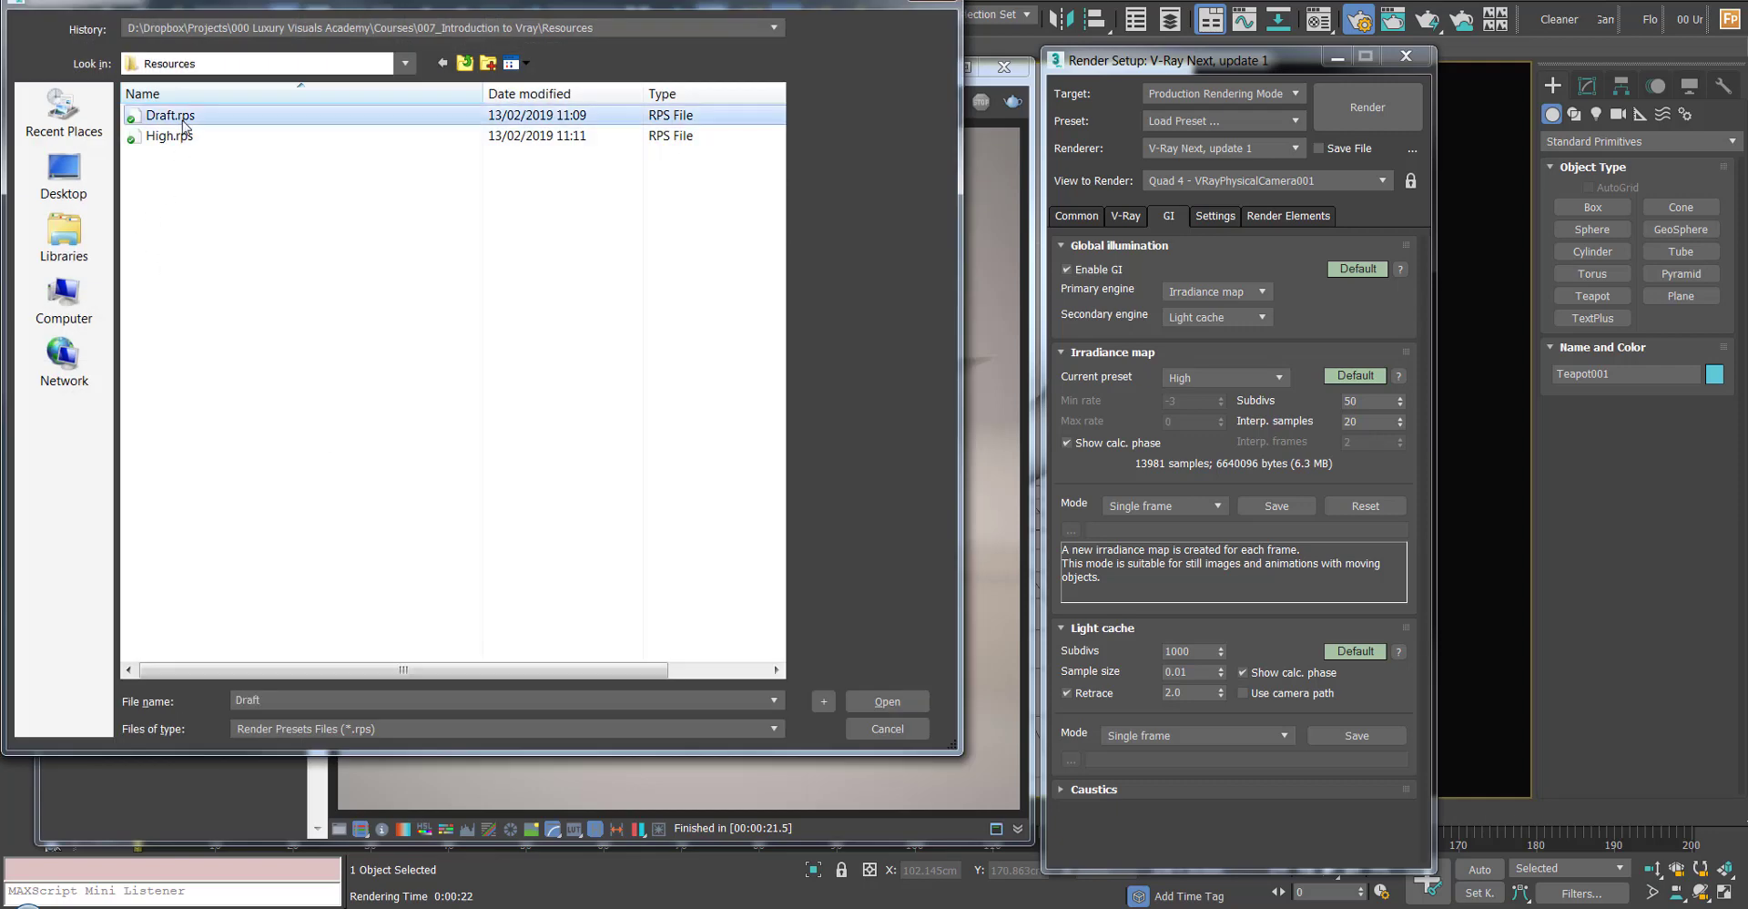
{"action": "left_click", "coordinate": [888, 728]}
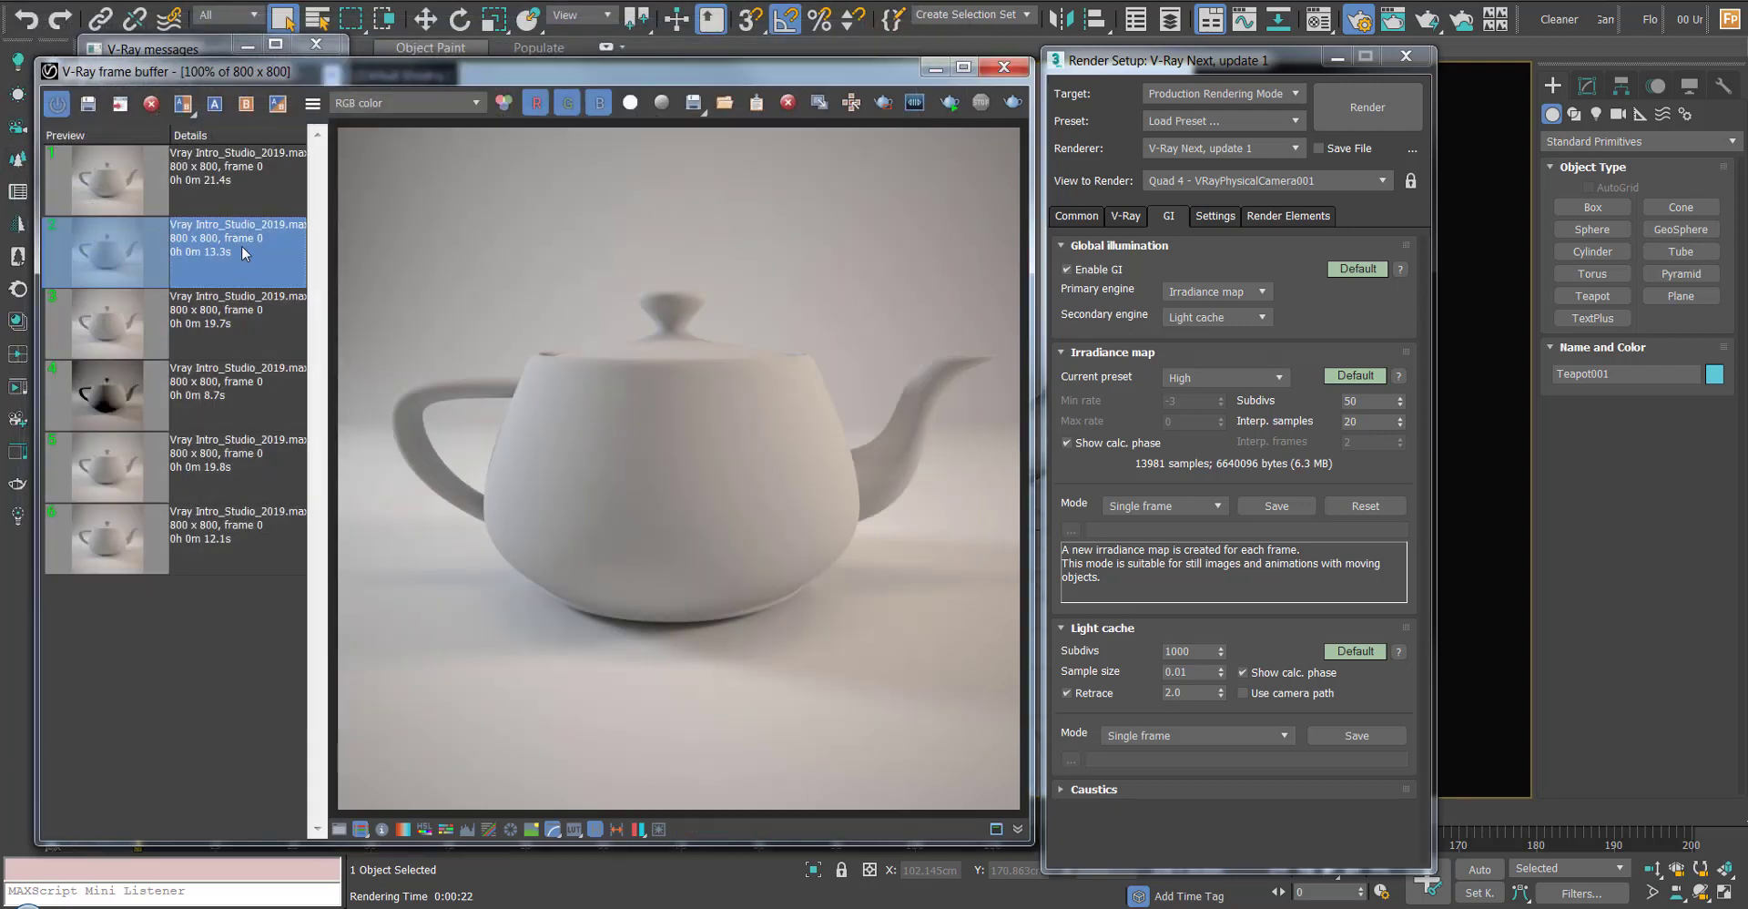
Browse the VFB history renders, comparing the newest 21.4s render with the older 13.3s and darker renders
{"action": "left_click", "coordinate": [249, 173]}
{"action": "left_click", "coordinate": [200, 395]}
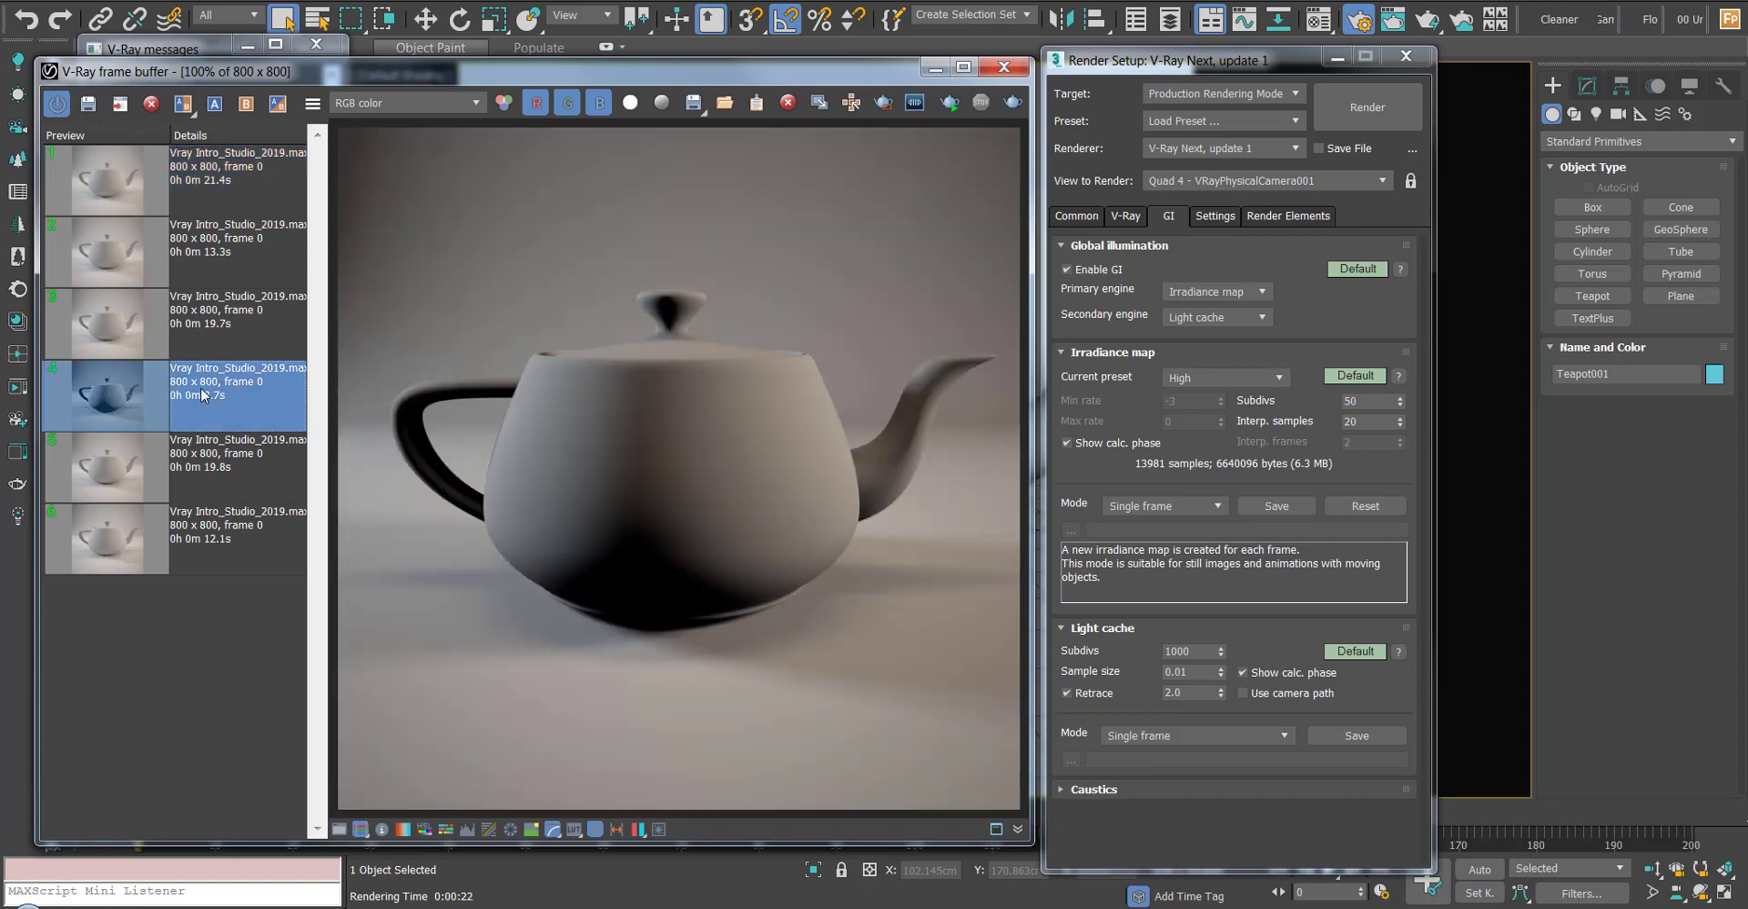
{"action": "left_click", "coordinate": [202, 328]}
{"action": "left_click", "coordinate": [229, 244]}
{"action": "left_click", "coordinate": [242, 186]}
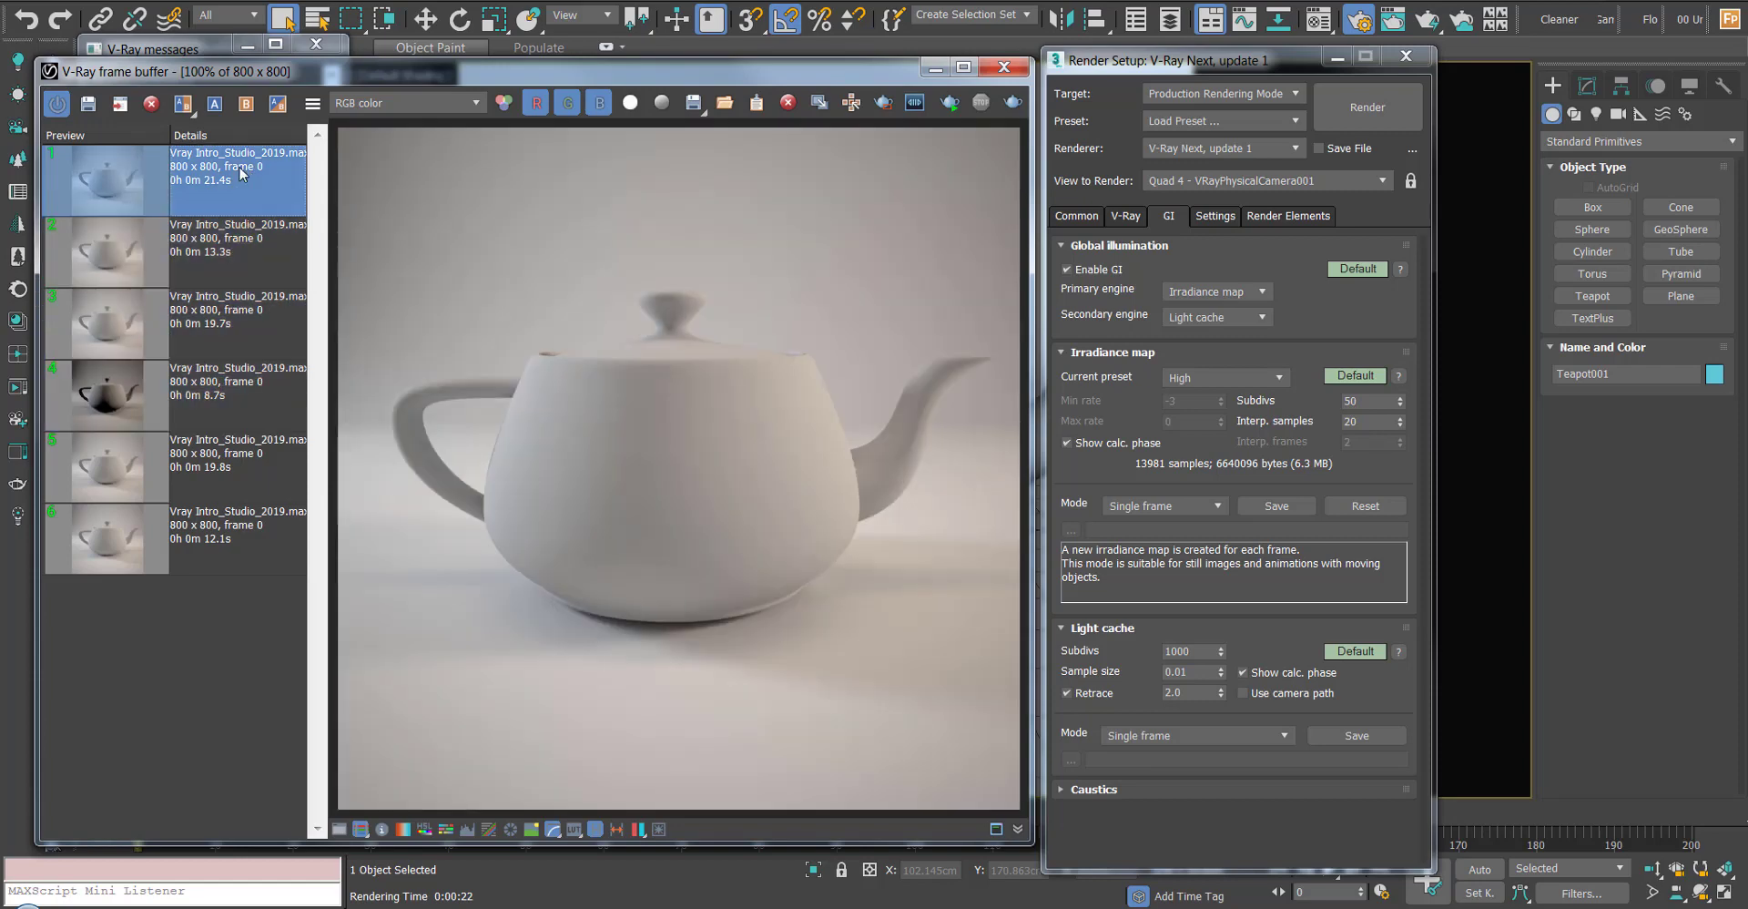
{"action": "left_click", "coordinate": [224, 262]}
Make the 21.4s render side A and the 13.3s render side B of the comparison
{"action": "left_click", "coordinate": [252, 171]}
{"action": "left_click", "coordinate": [215, 107]}
{"action": "left_click", "coordinate": [197, 251]}
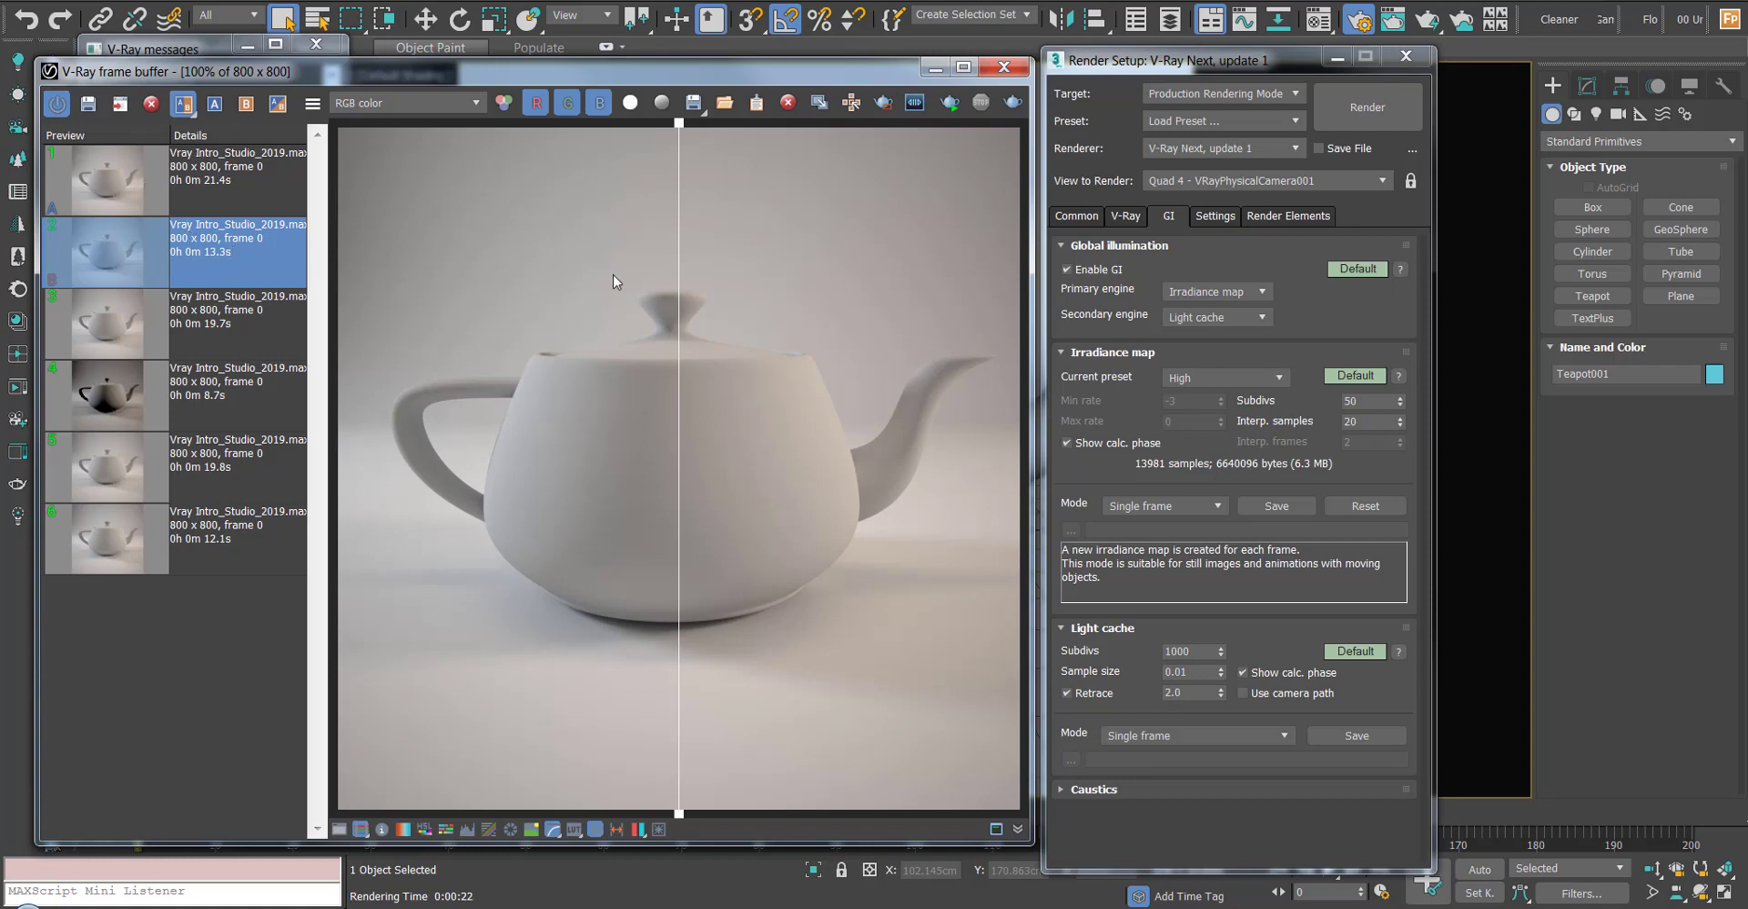
Wipe the vertical split across the teapot, then switch to a horizontal split placed just below it
{"action": "left_click_drag", "start_coordinate": [679, 127], "coordinate": [732, 360]}
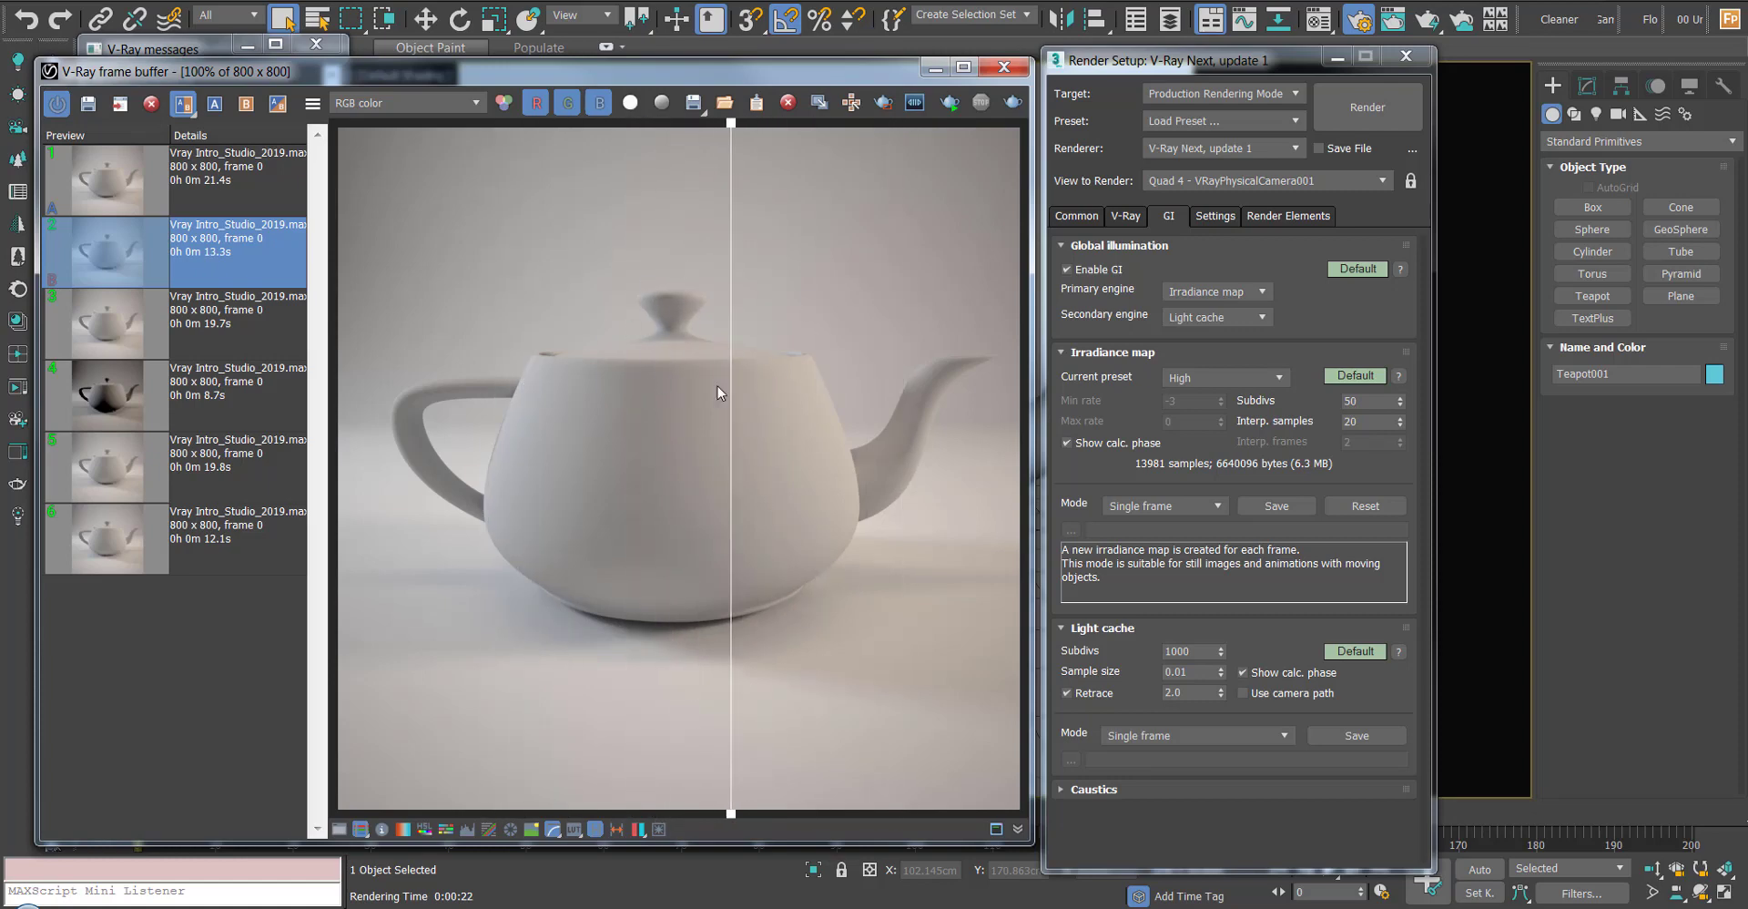
{"action": "left_click_drag", "start_coordinate": [725, 145], "coordinate": [552, 548]}
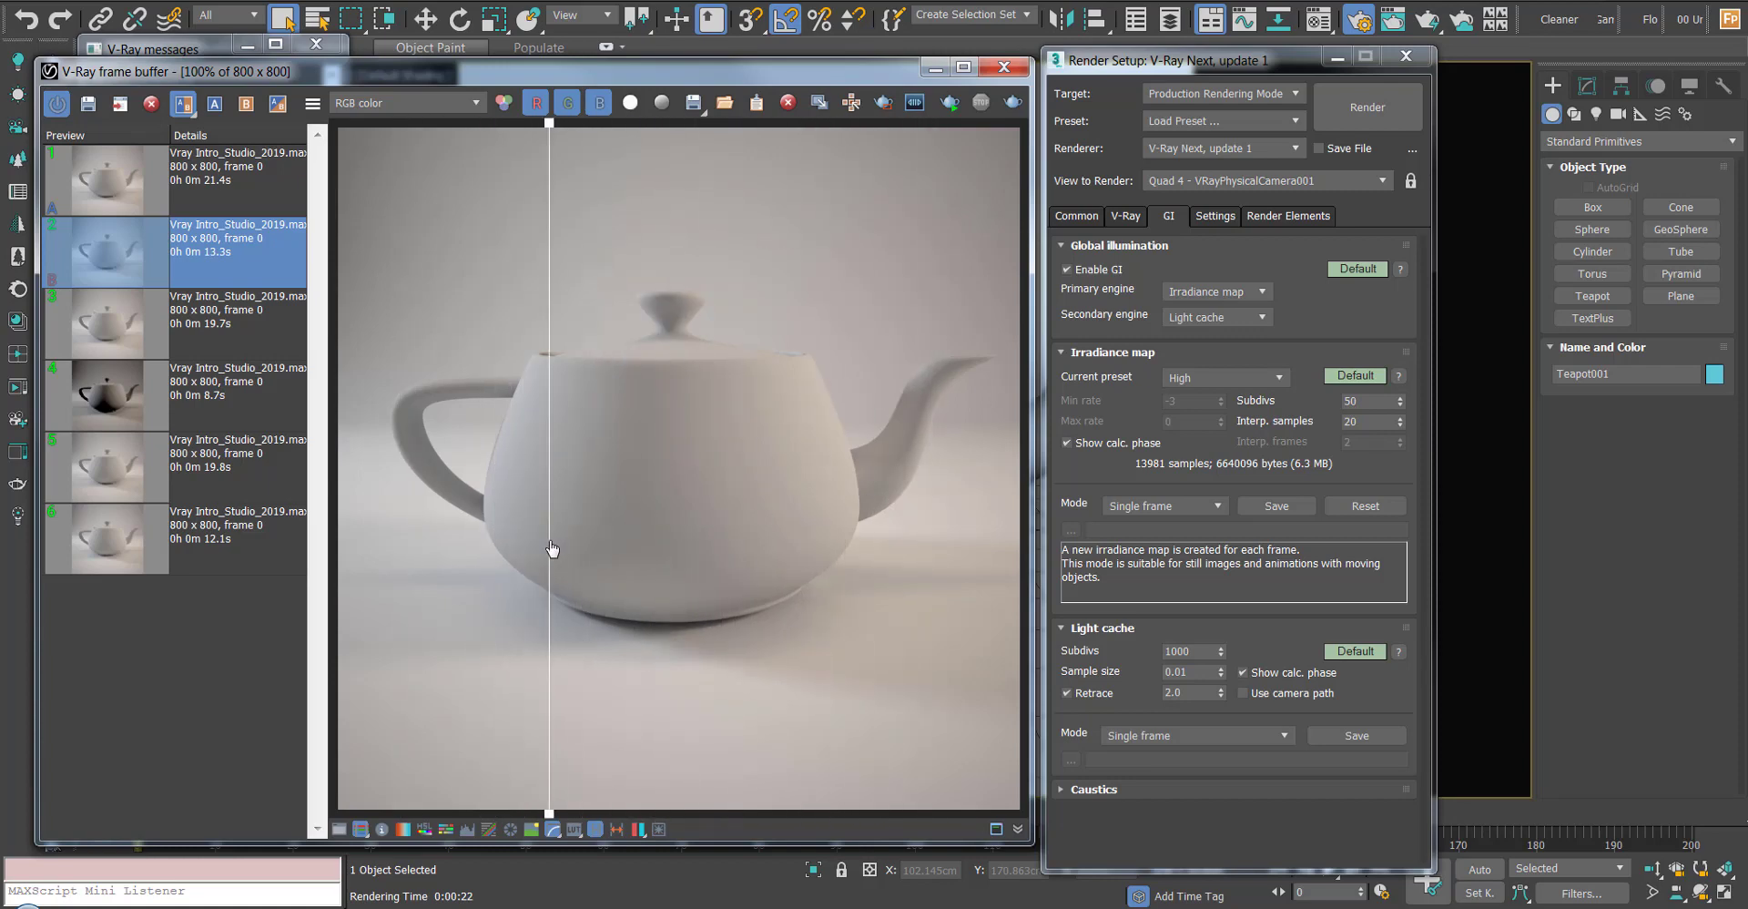
{"action": "left_click", "coordinate": [183, 106]}
{"action": "left_click", "coordinate": [183, 167]}
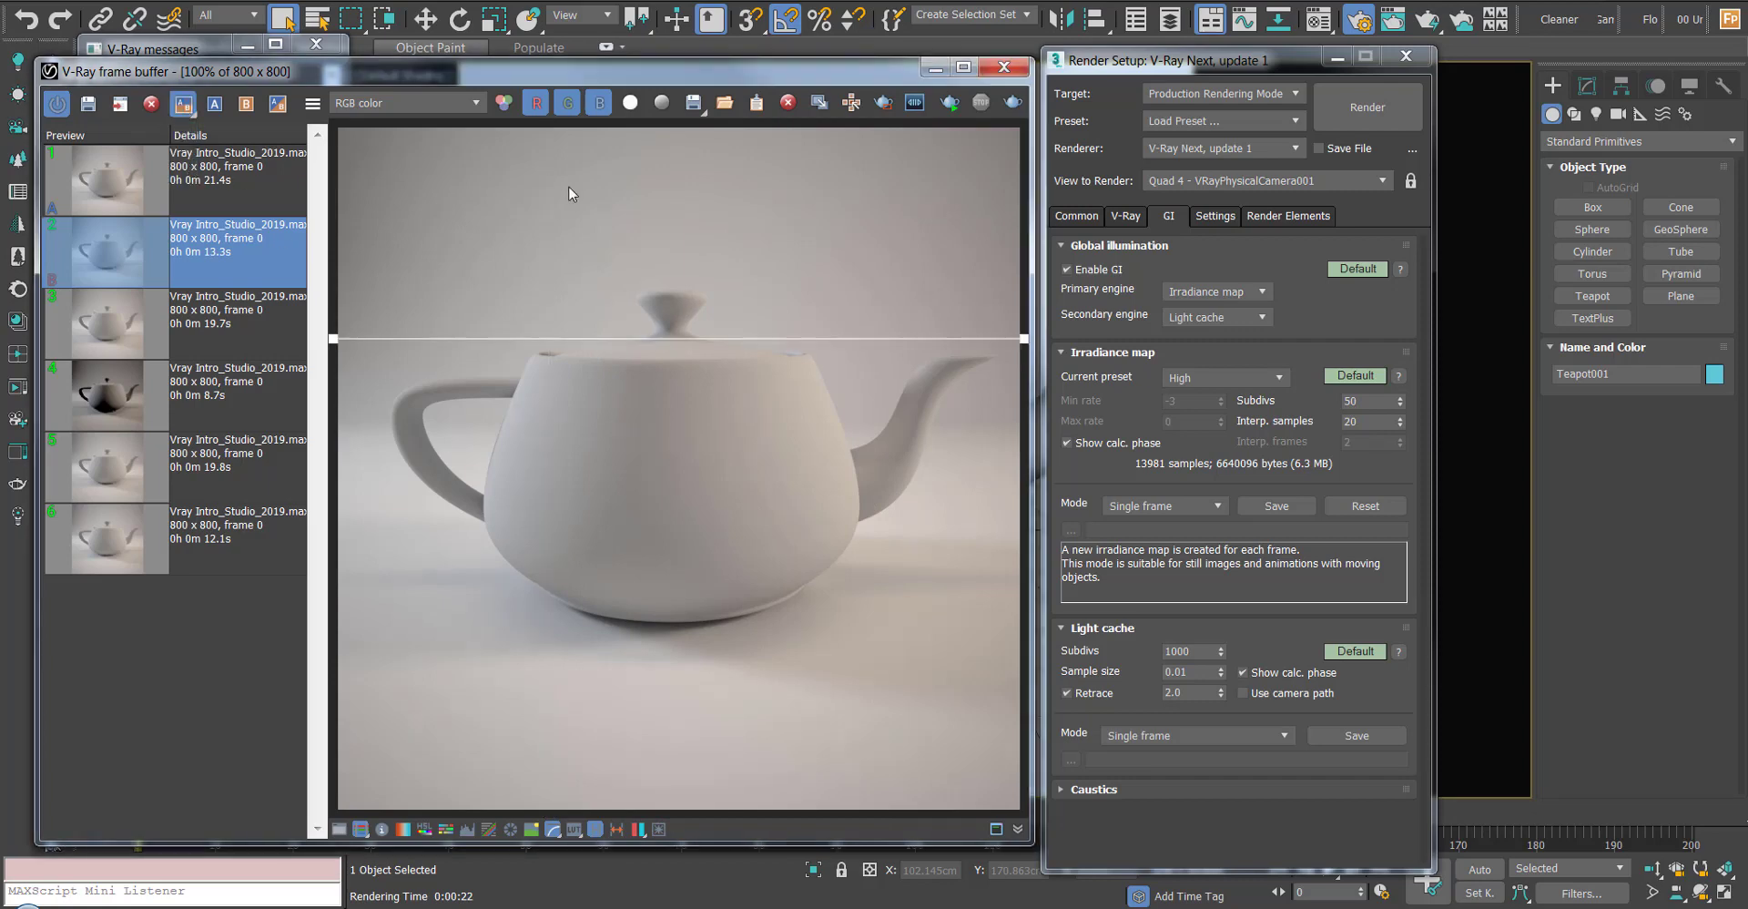
{"action": "left_click_drag", "start_coordinate": [330, 344], "coordinate": [506, 627]}
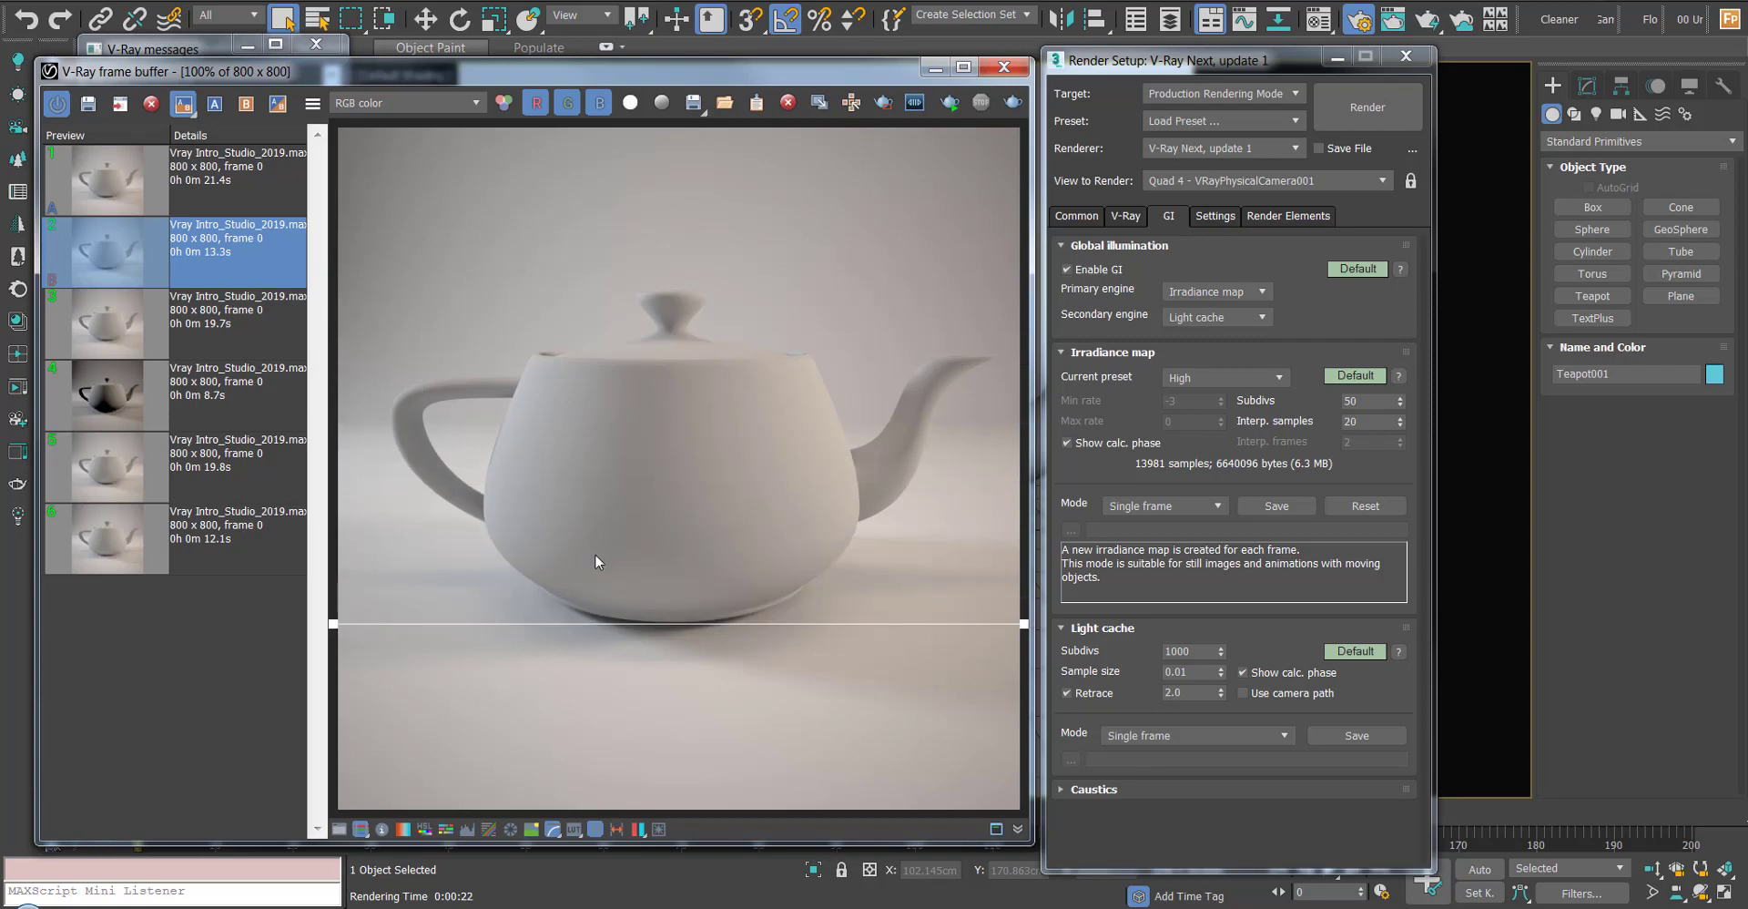